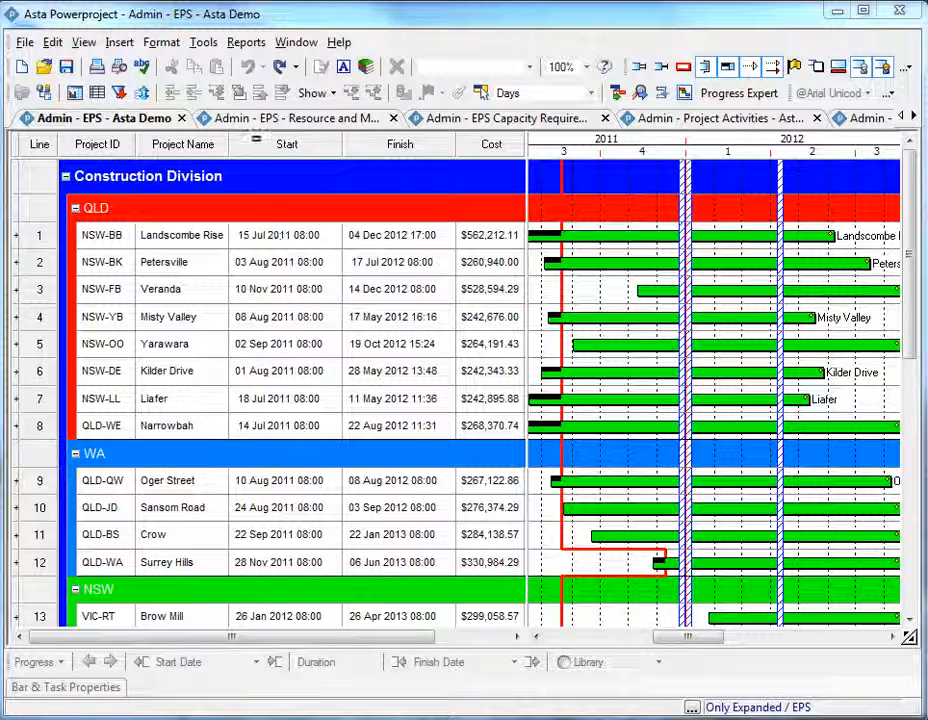
- In the Resource and Margin view, try moving the Veranda project to start on 31 Aug 2011, and undo the move
click(264, 118)
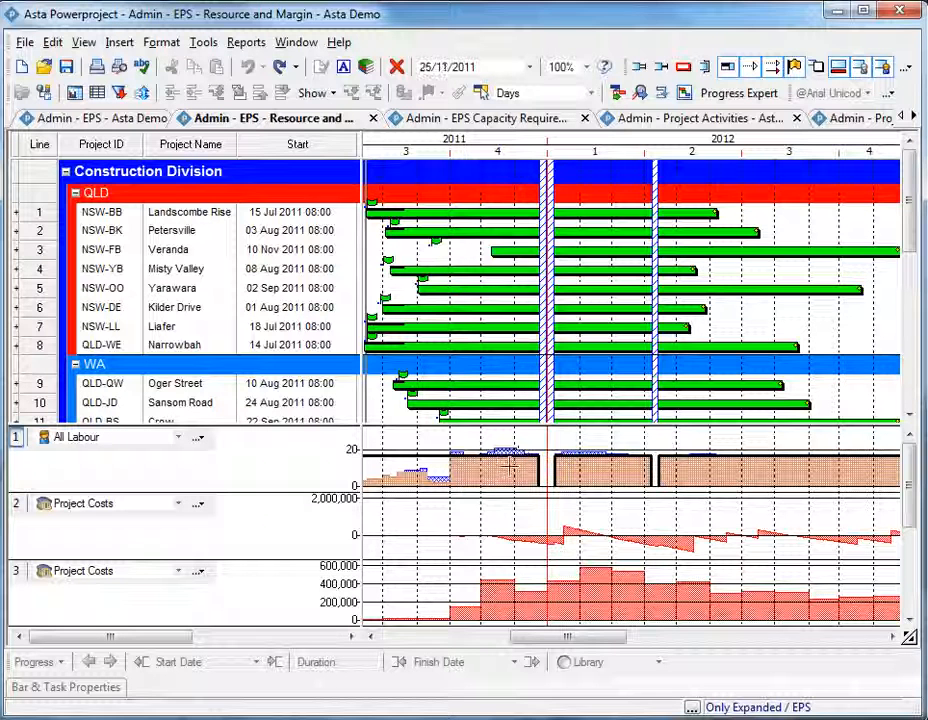
mouse_move(510, 466)
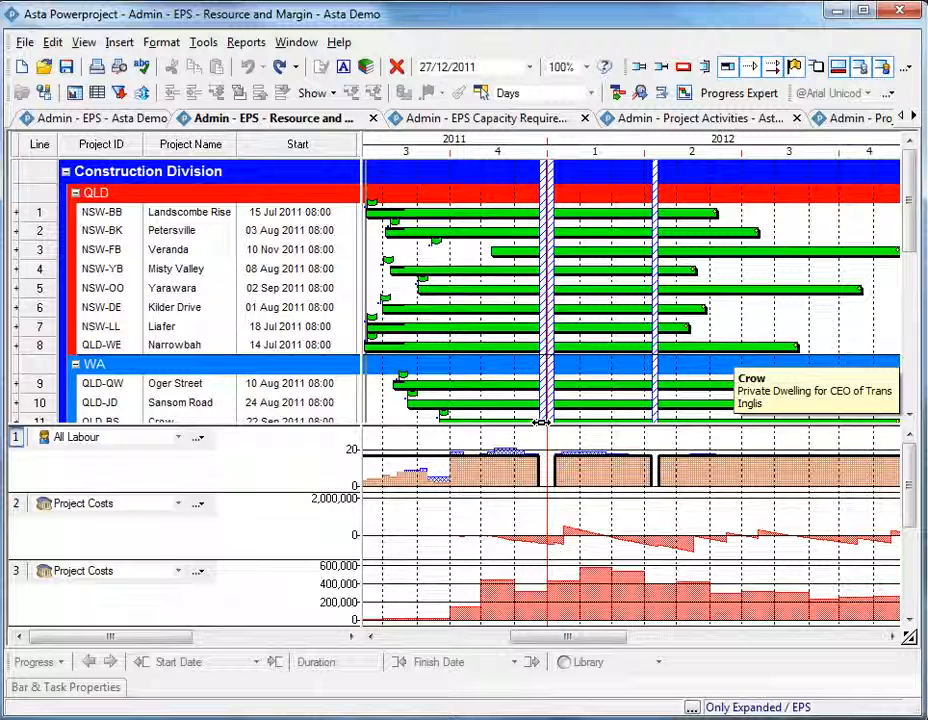
drag(515, 252, 443, 253)
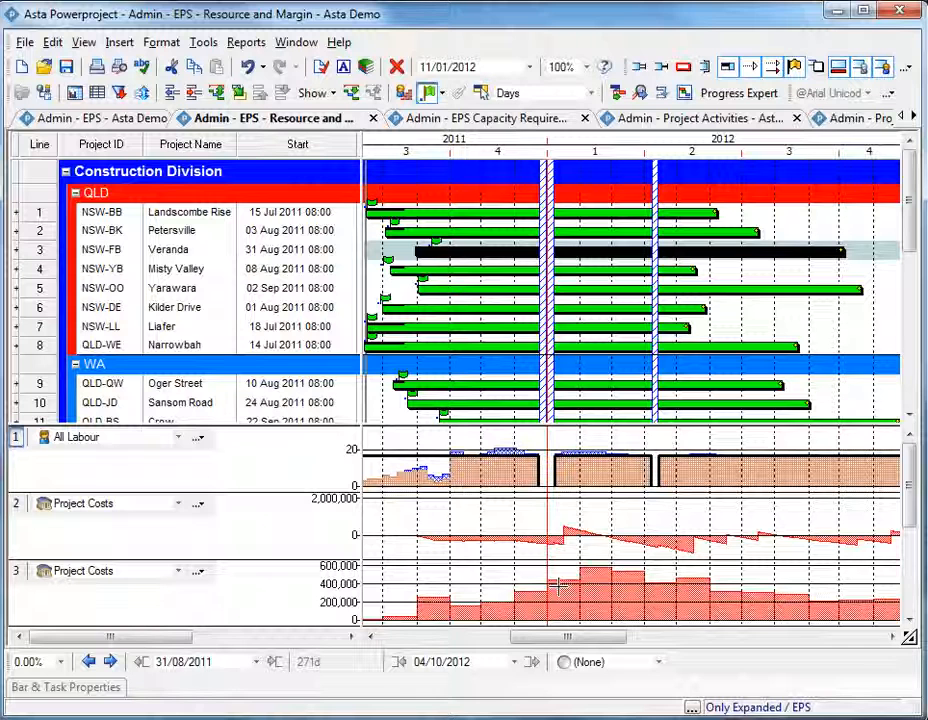
click(250, 67)
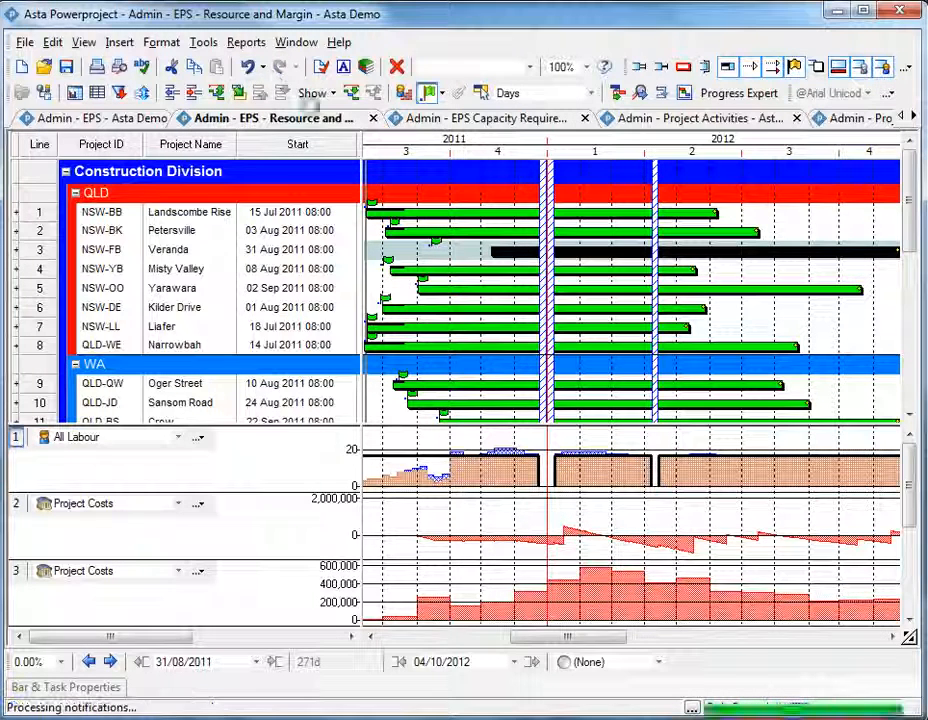
click(761, 271)
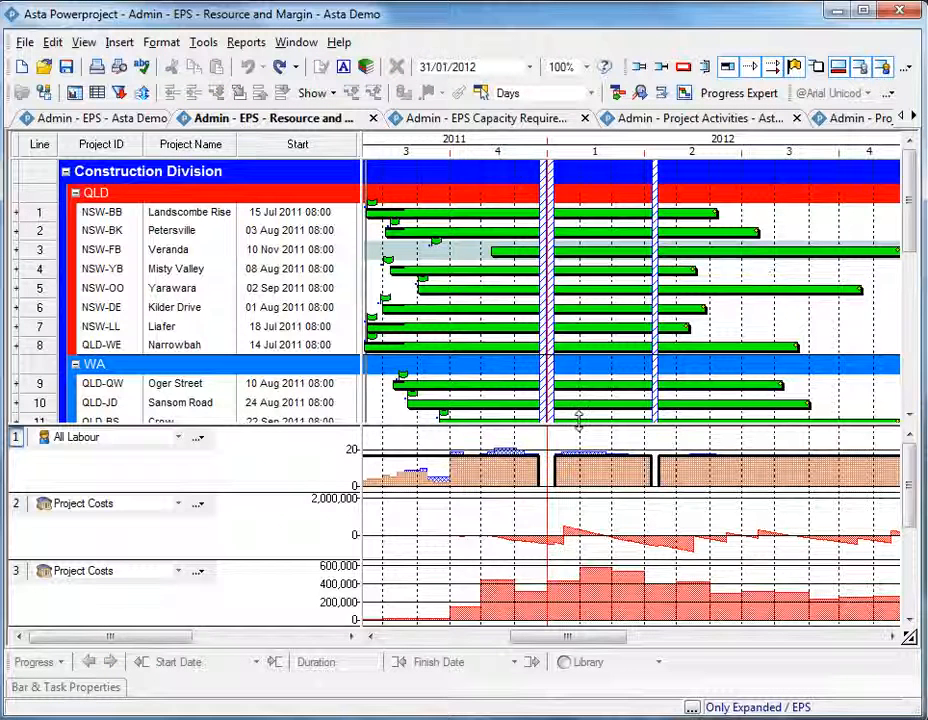
- Open the EPS Capacity Requirements view and enlarge the histogram area to examine the Designers' demand against capacity
click(449, 122)
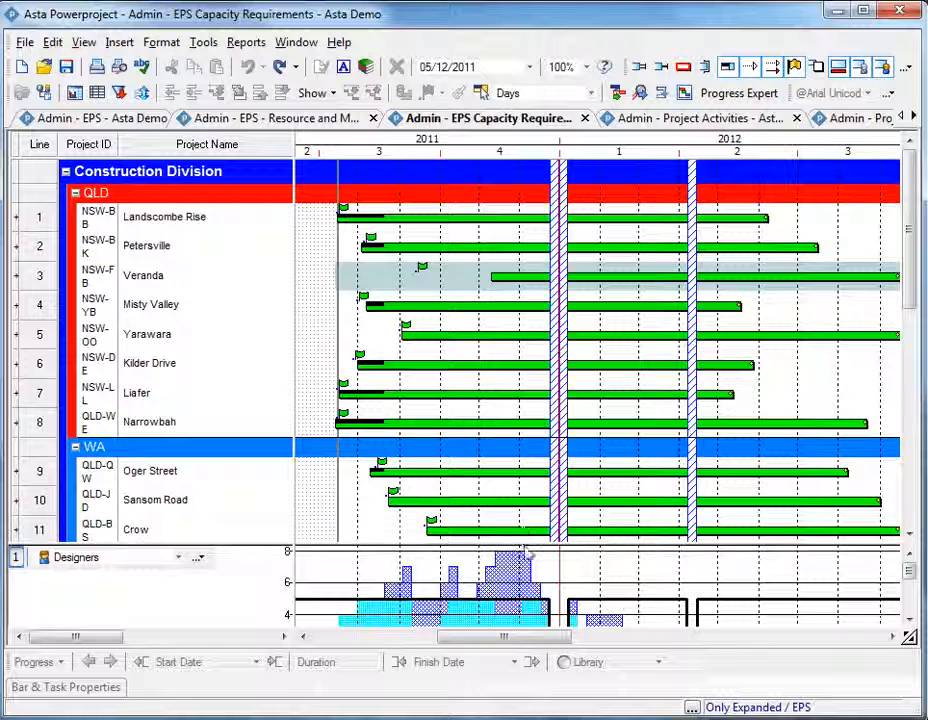
drag(524, 547, 519, 466)
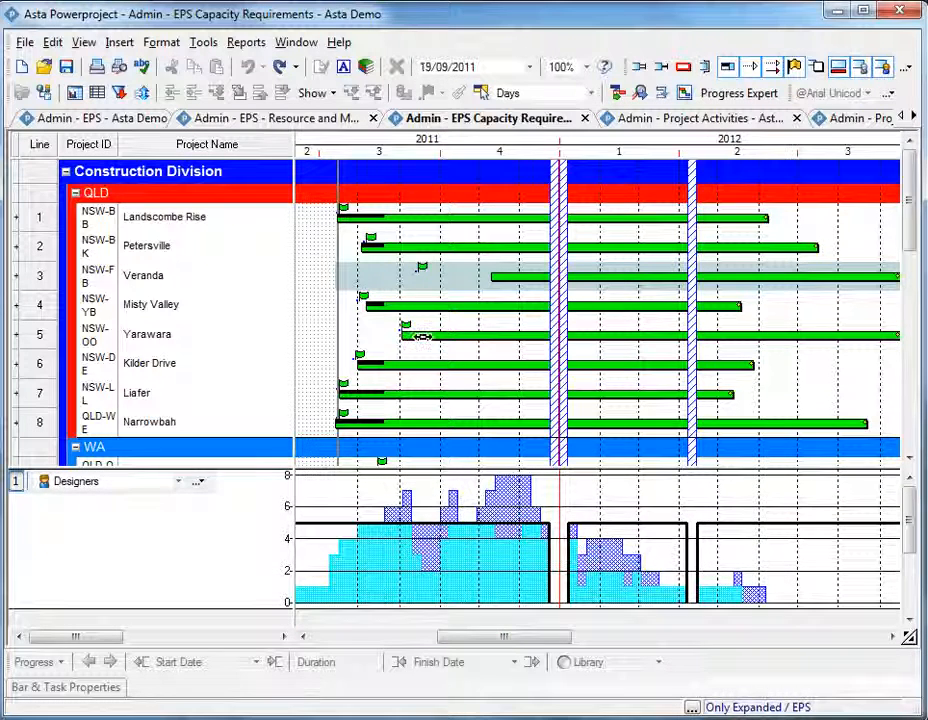
mouse_move(422, 336)
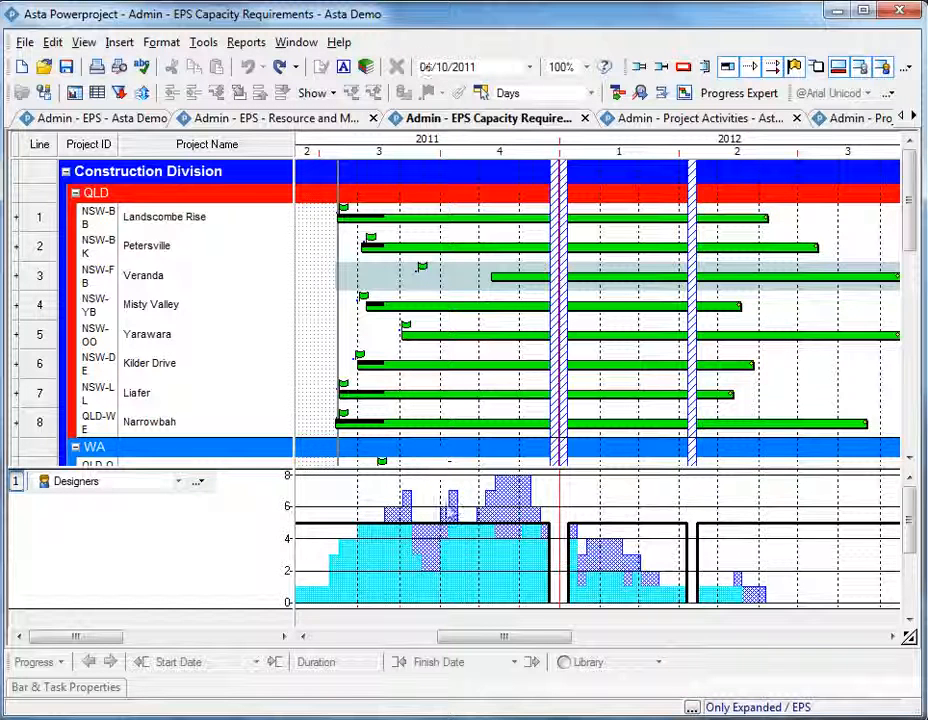
mouse_move(489, 567)
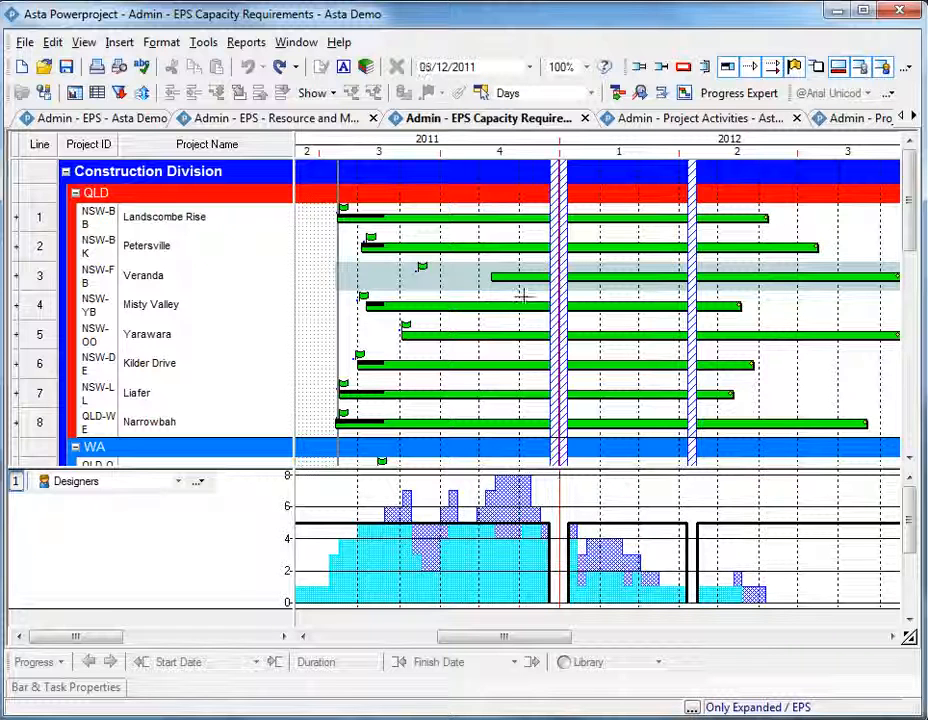
- Drill down the Designers histogram into the individual designers and adjust the split between the bar chart and histograms
drag(545, 476, 533, 318)
drag(530, 456, 528, 404)
right_click(518, 379)
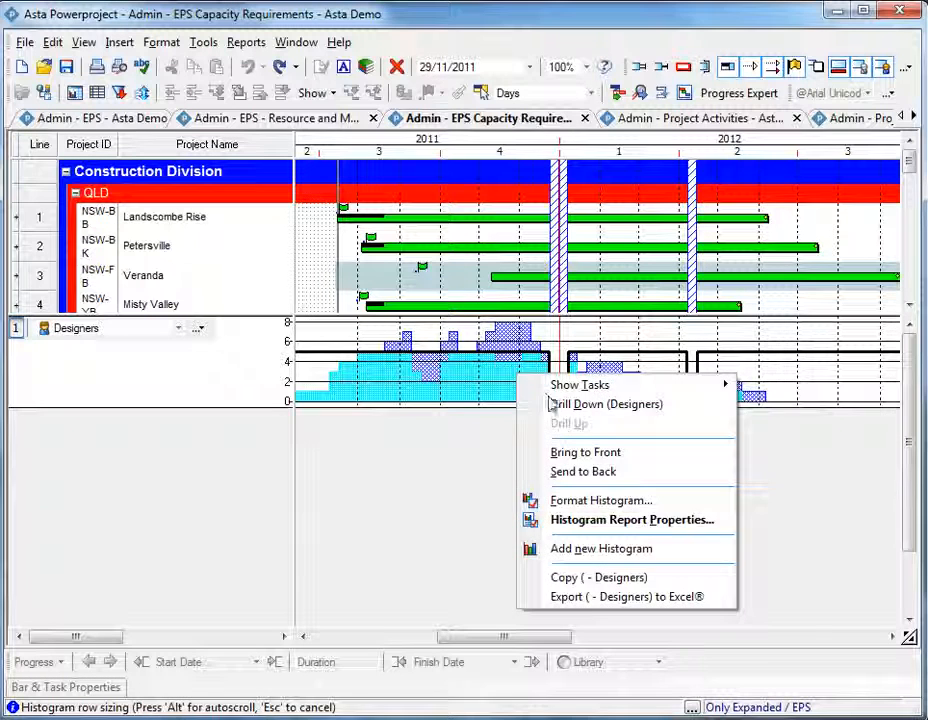
click(552, 405)
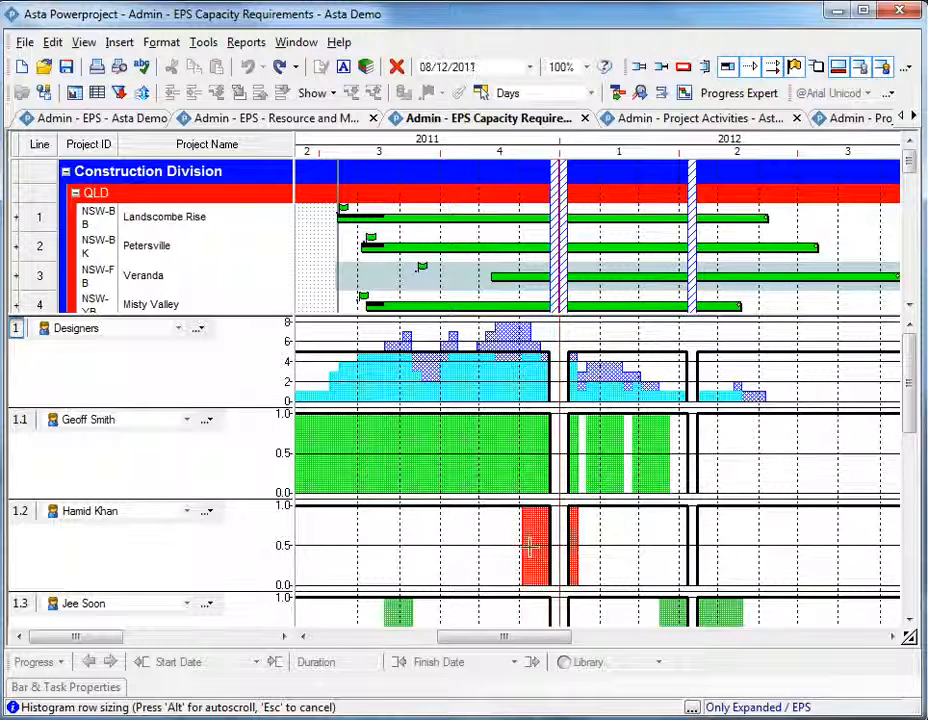
mouse_move(911, 366)
mouse_down()
mouse_move(913, 466)
mouse_move(924, 483)
mouse_move(914, 460)
mouse_move(914, 378)
mouse_up()
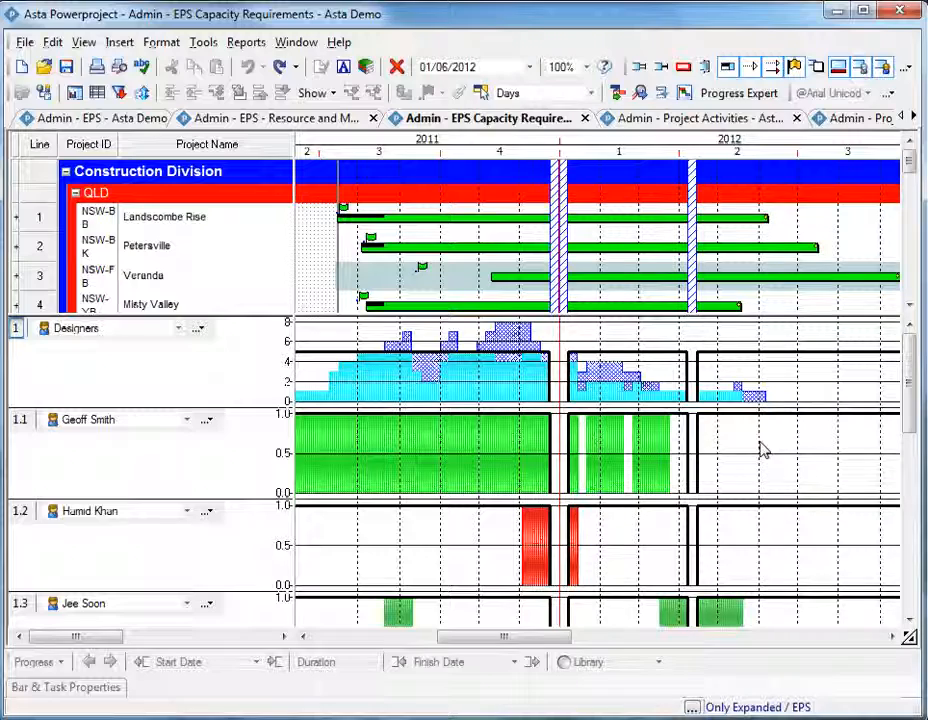
drag(580, 316, 585, 460)
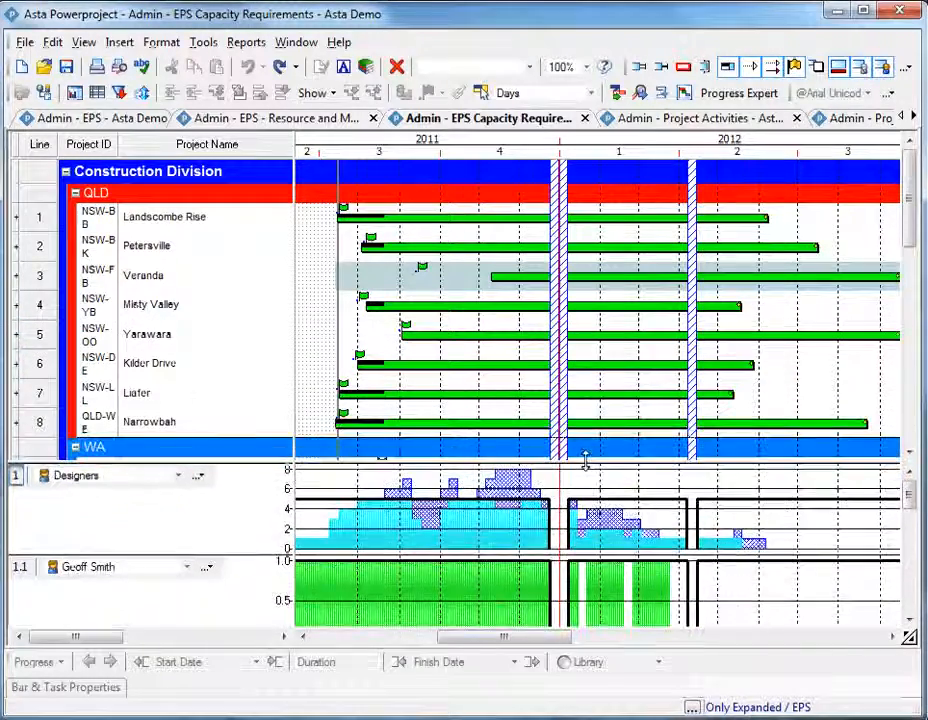
- Open the Project Activities view for the Surrey Hills design phase and enlarge its bar chart area
click(700, 118)
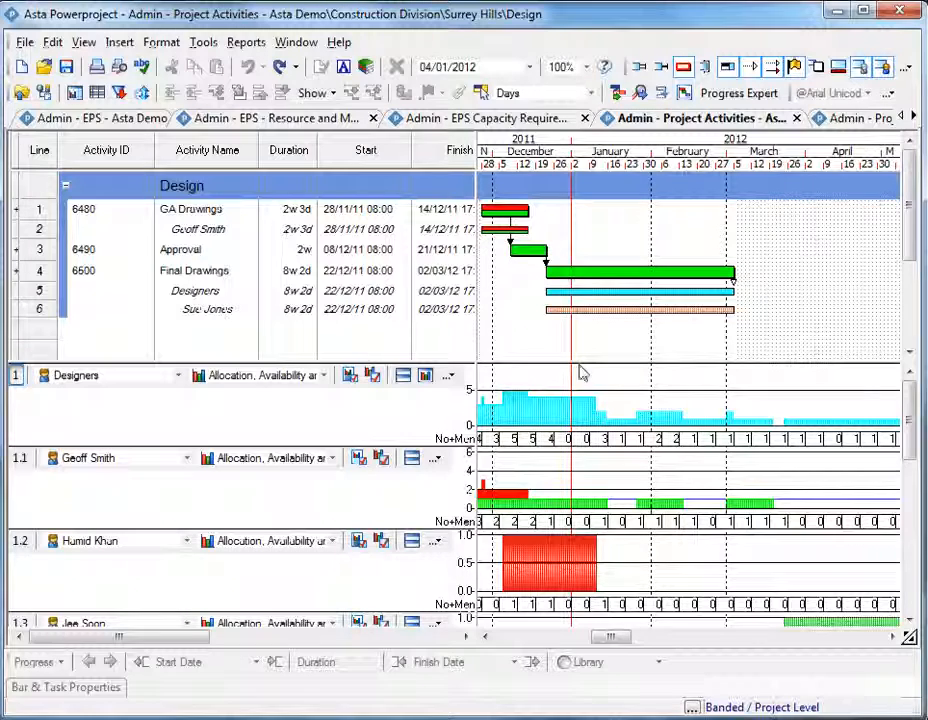
drag(578, 362, 589, 447)
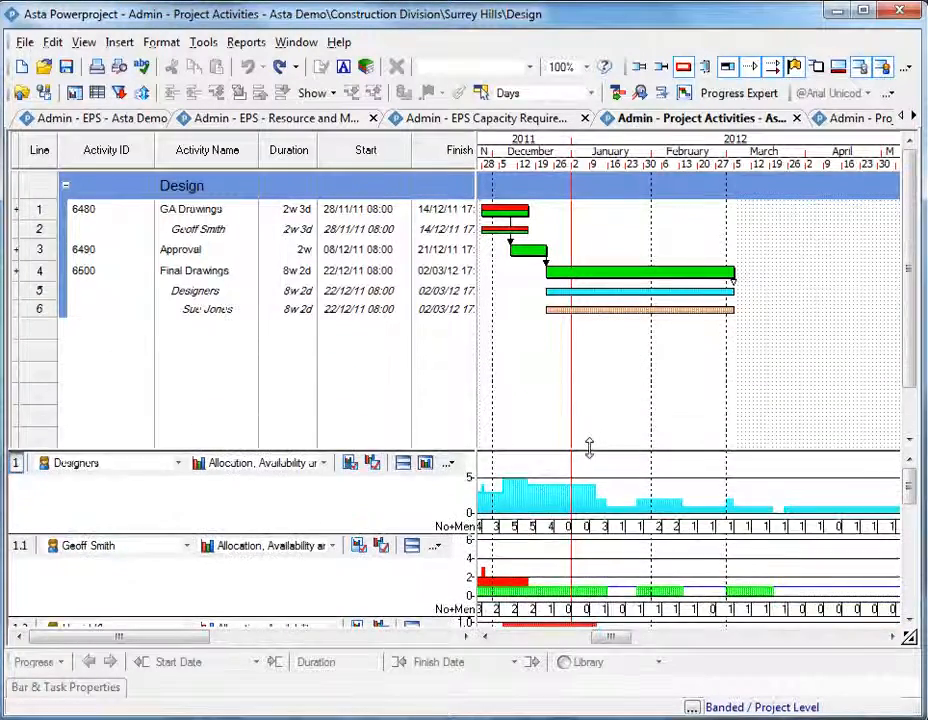
- Try drawing two bars below Final Drawings with an end link and a mid-bar link between them, and undo everything
drag(588, 328, 688, 352)
drag(633, 330, 640, 351)
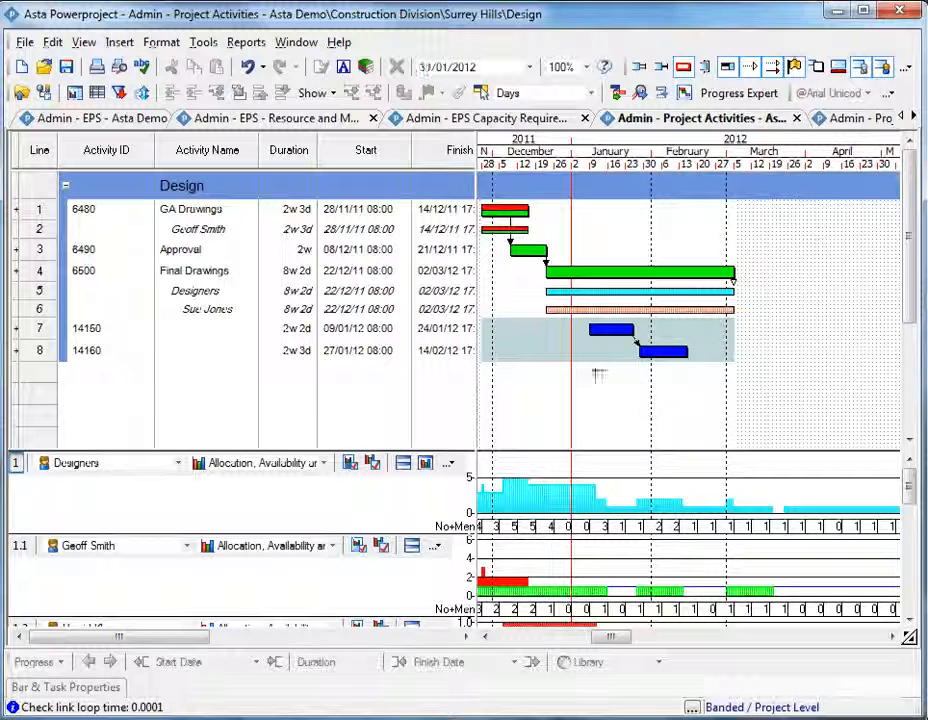
click(247, 66)
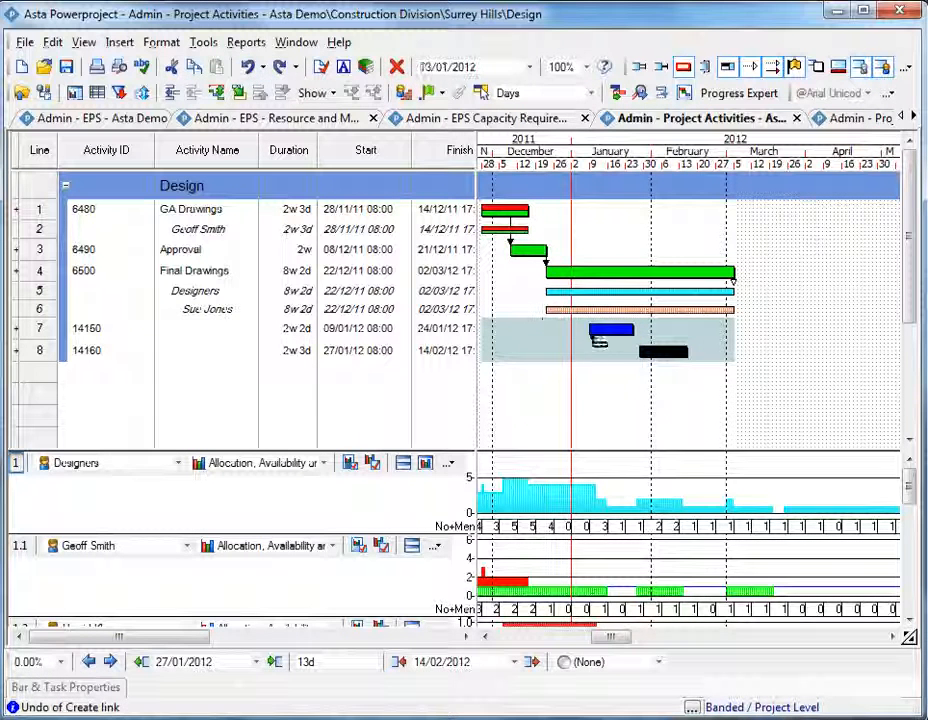
drag(615, 346, 645, 358)
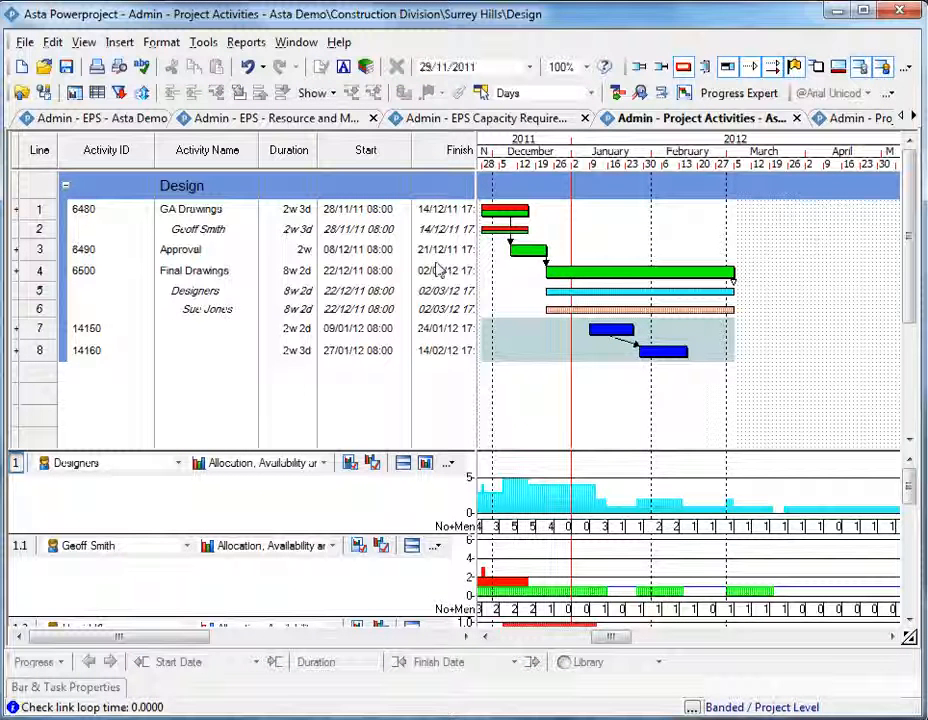
click(247, 66)
click(263, 66)
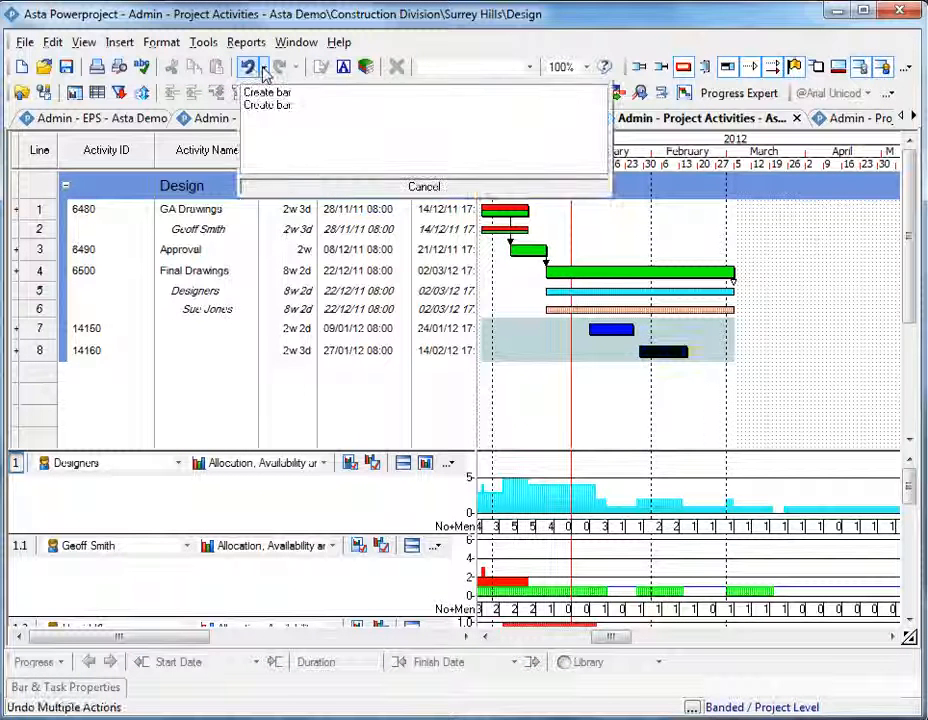
click(265, 106)
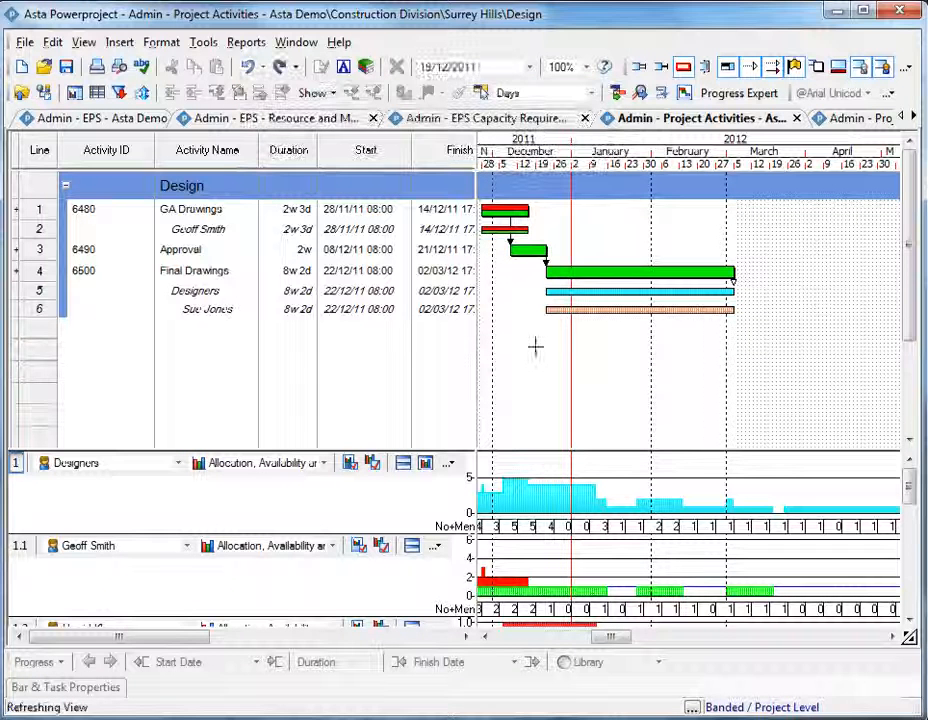
- Add the activity "Approval 2" with a three-week bar starting 06/03/12 and link it from the end of Final Drawings
click(212, 333)
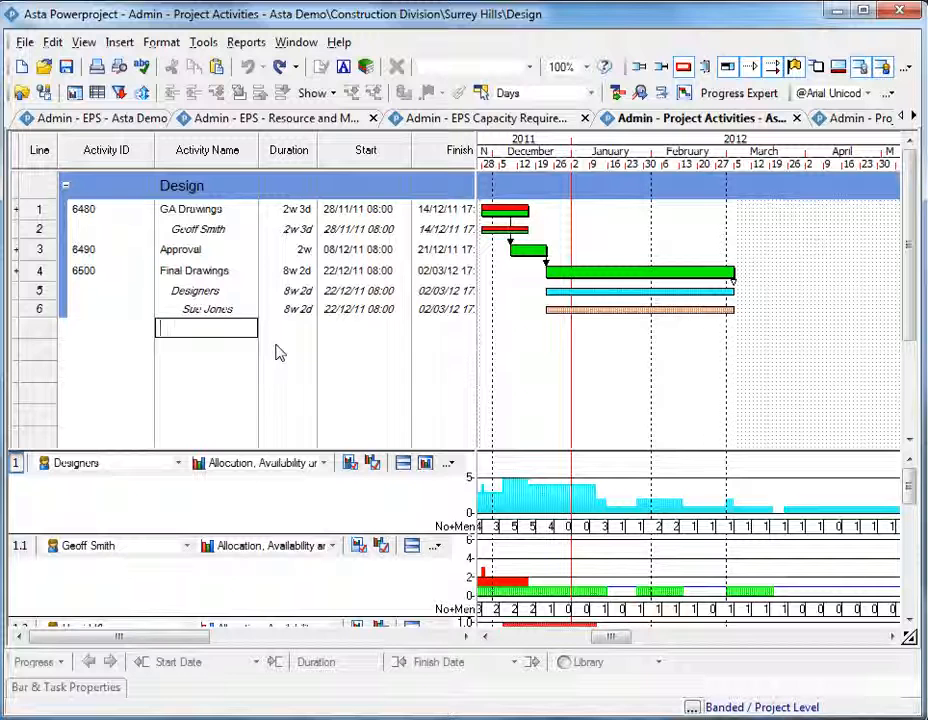
text(Appro)
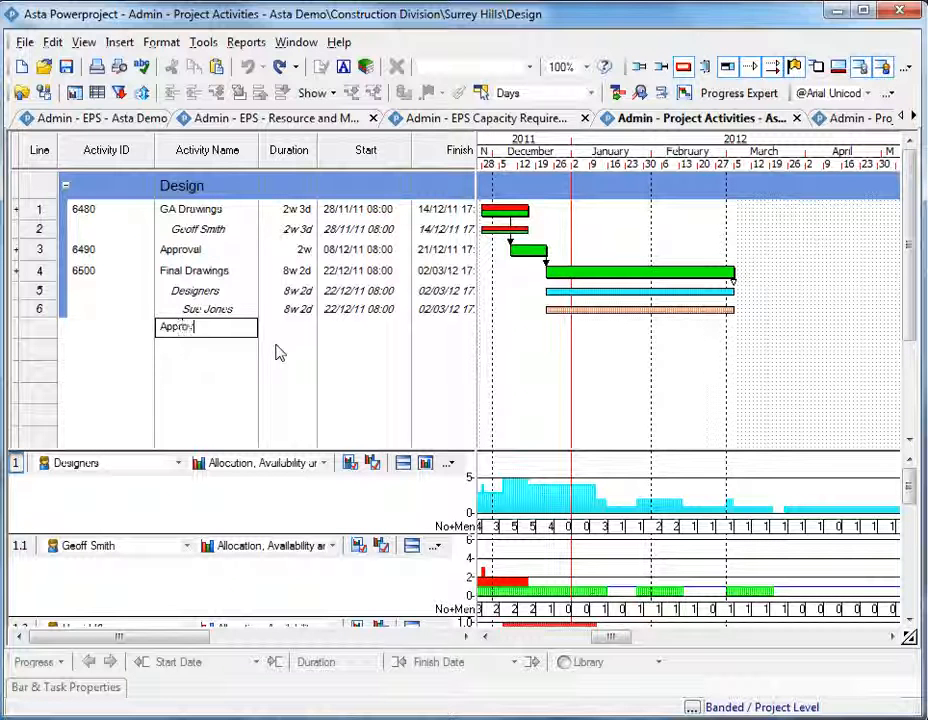
text(val 2)
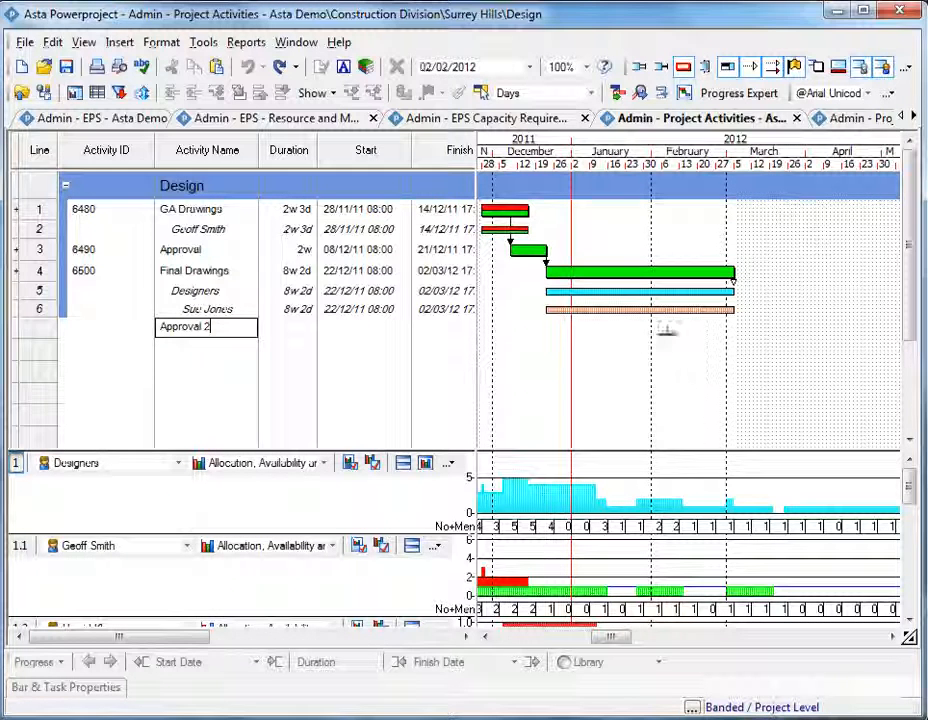
drag(739, 330, 791, 330)
click(783, 366)
drag(731, 284, 746, 338)
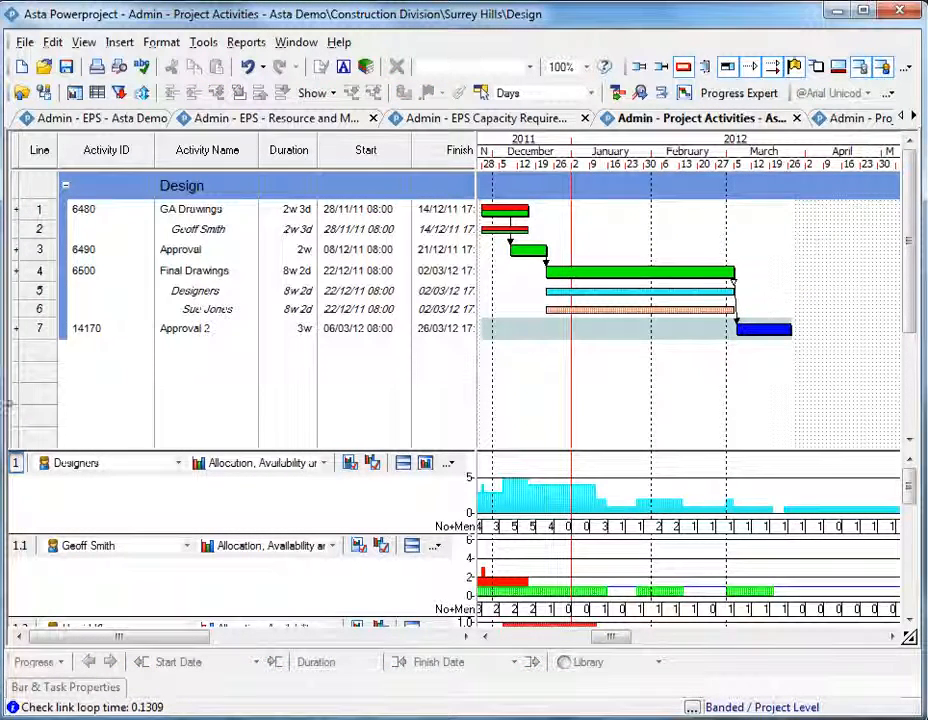
- Reveal the project tree and expand Permanent Resources through All Labour and Construction Division to list the individual Designers
drag(8, 401, 152, 400)
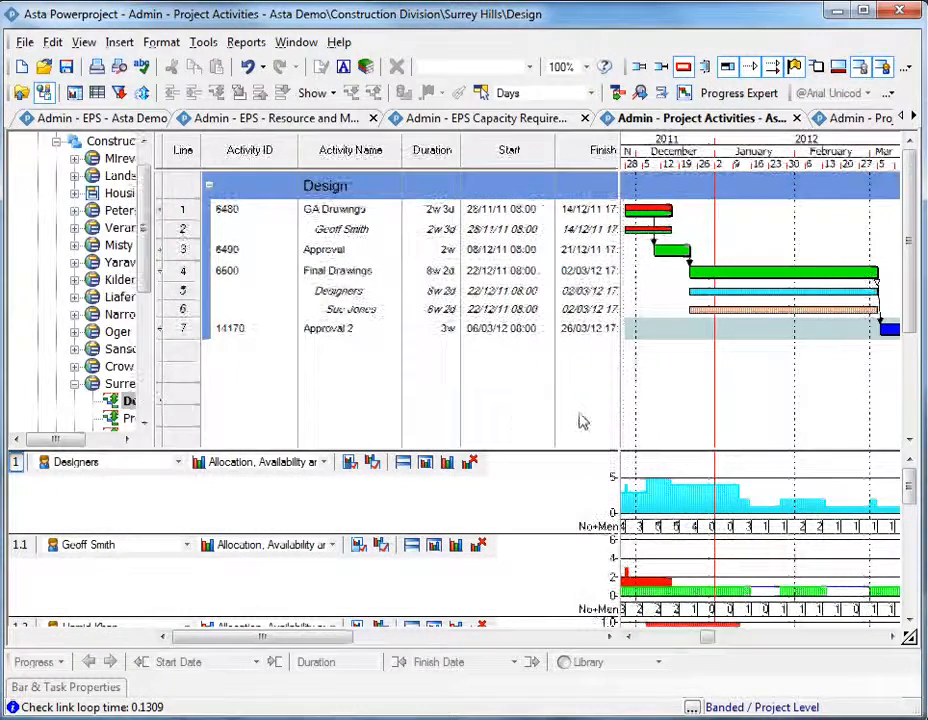
drag(617, 397, 563, 408)
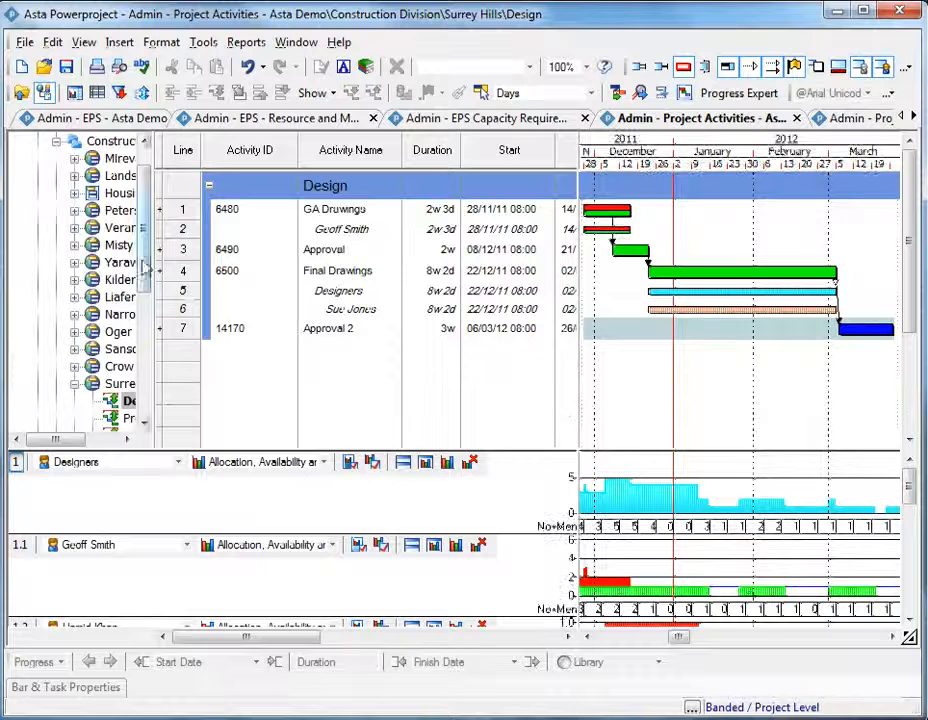
scroll(145, 265, down, 5)
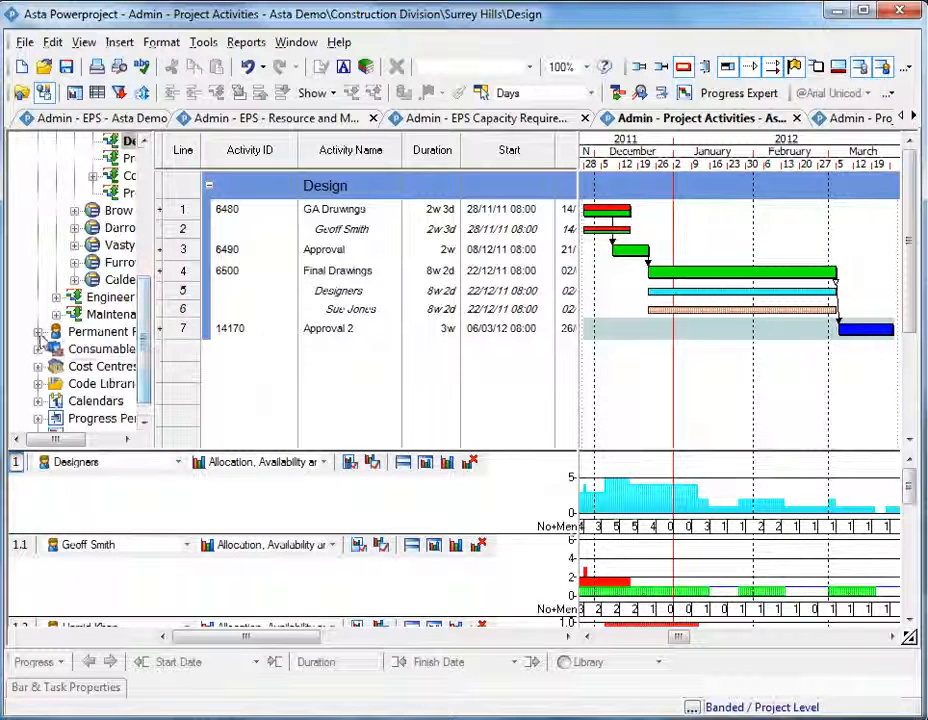
click(37, 331)
click(56, 348)
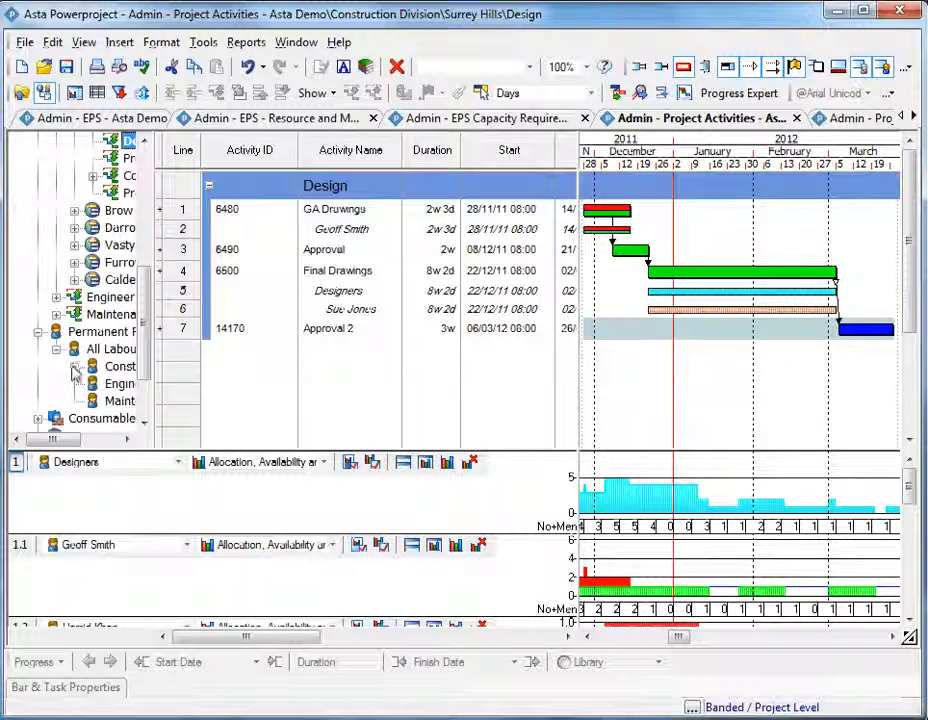
click(74, 366)
click(92, 384)
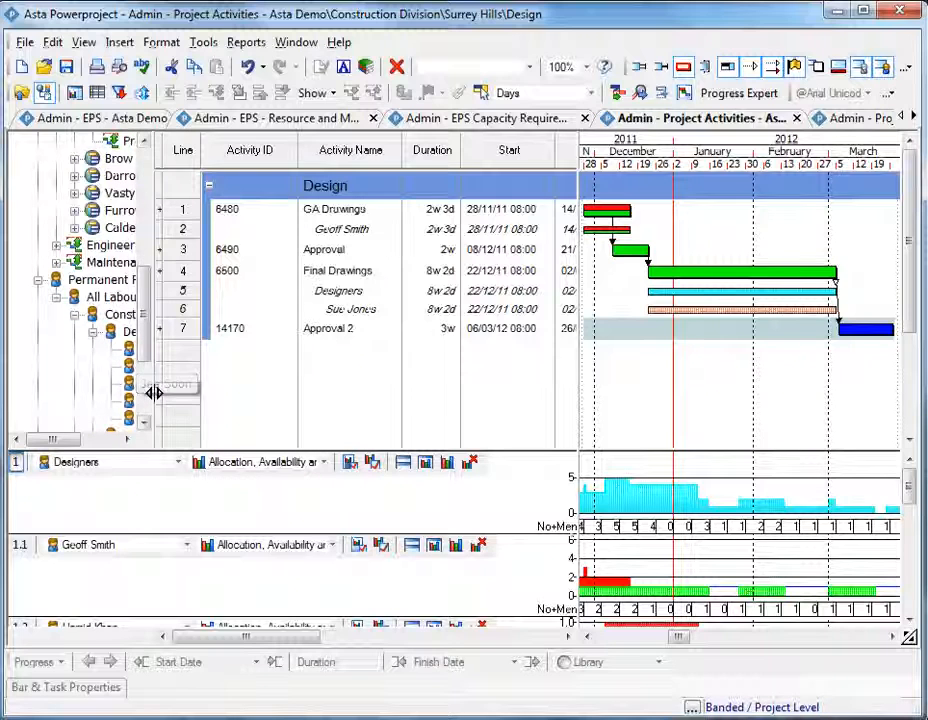
drag(152, 393, 233, 394)
- Assign the second listed designer to the Approval 2 activity and check that designer's histogram for March 2012
drag(908, 491, 909, 520)
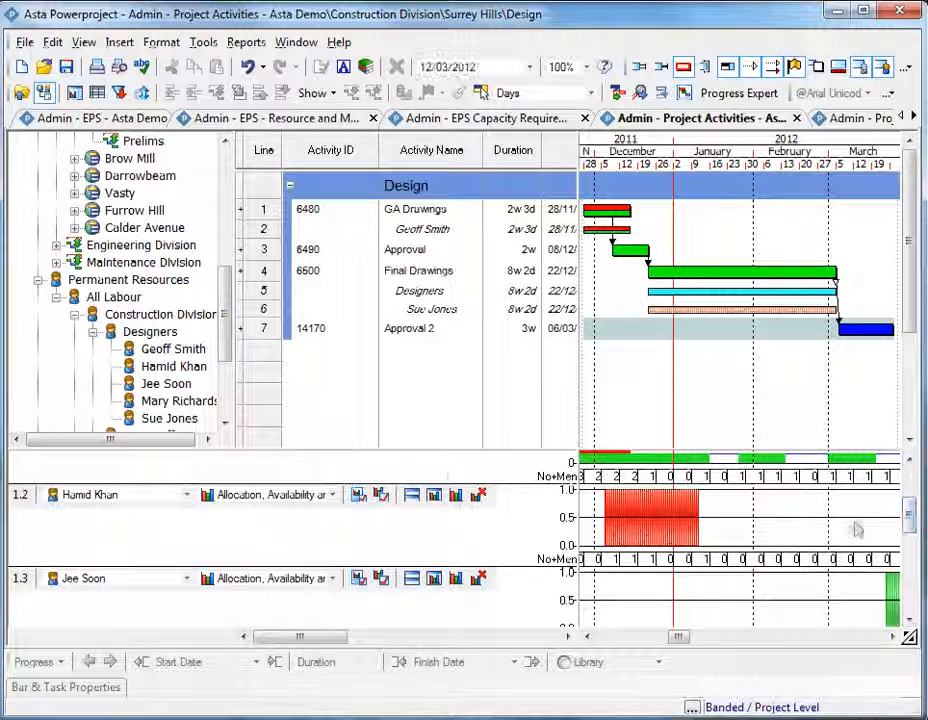
drag(184, 368, 863, 338)
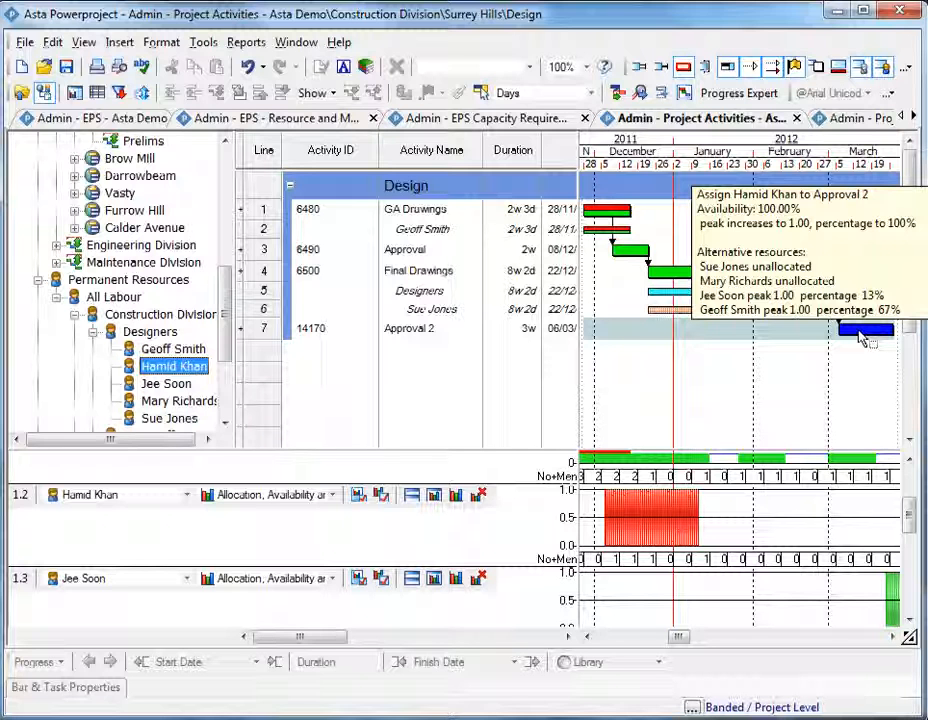
drag(859, 336, 862, 339)
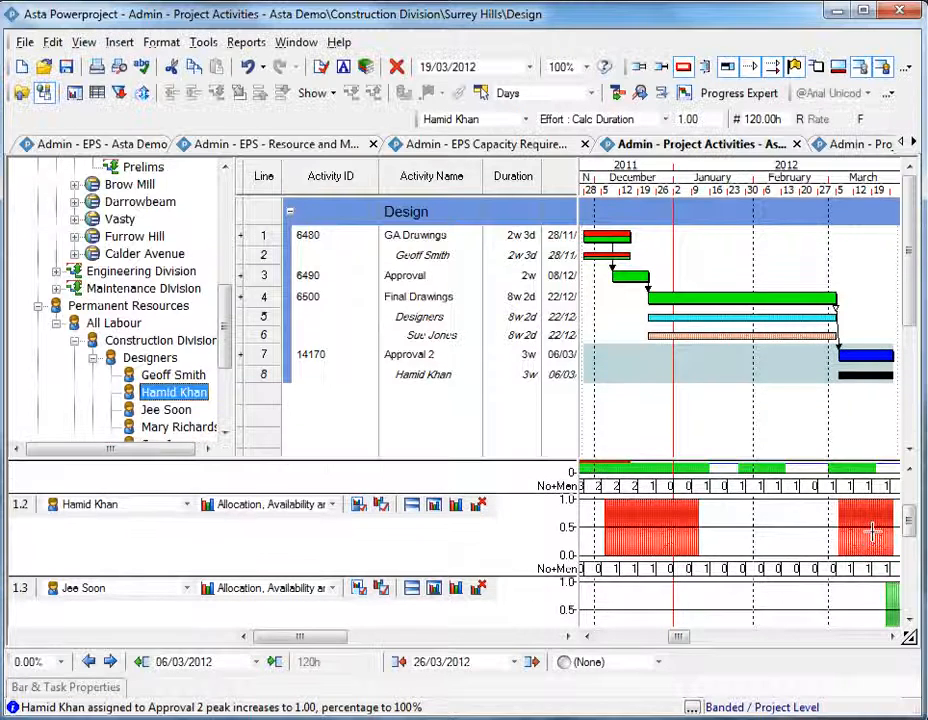
mouse_move(873, 534)
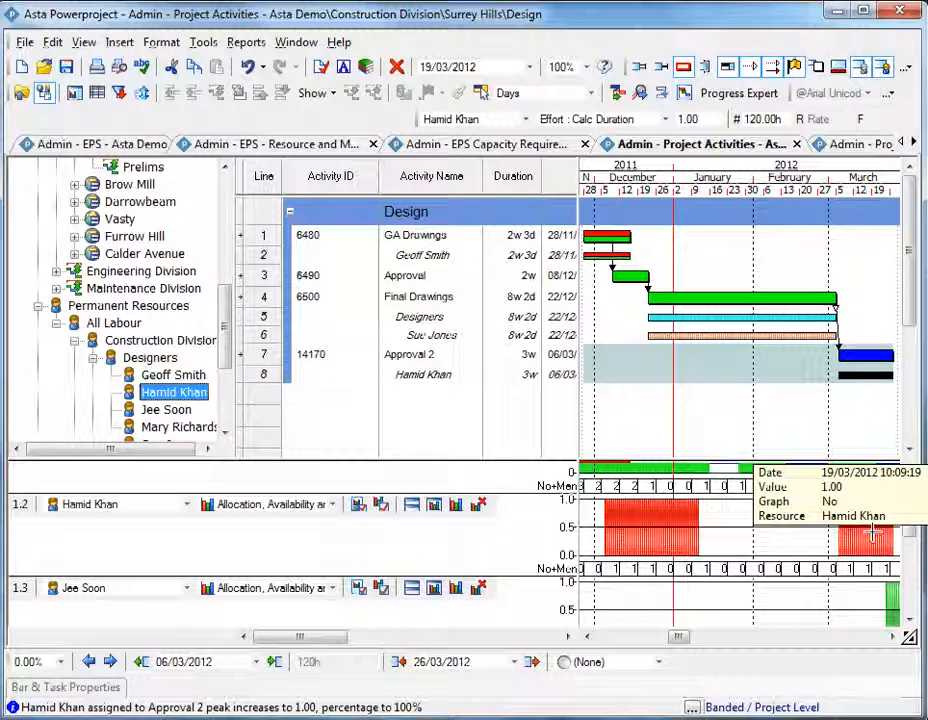
- Check the Designers histogram in the EPS Capacity Requirements view and return to the Project Activities view
click(502, 146)
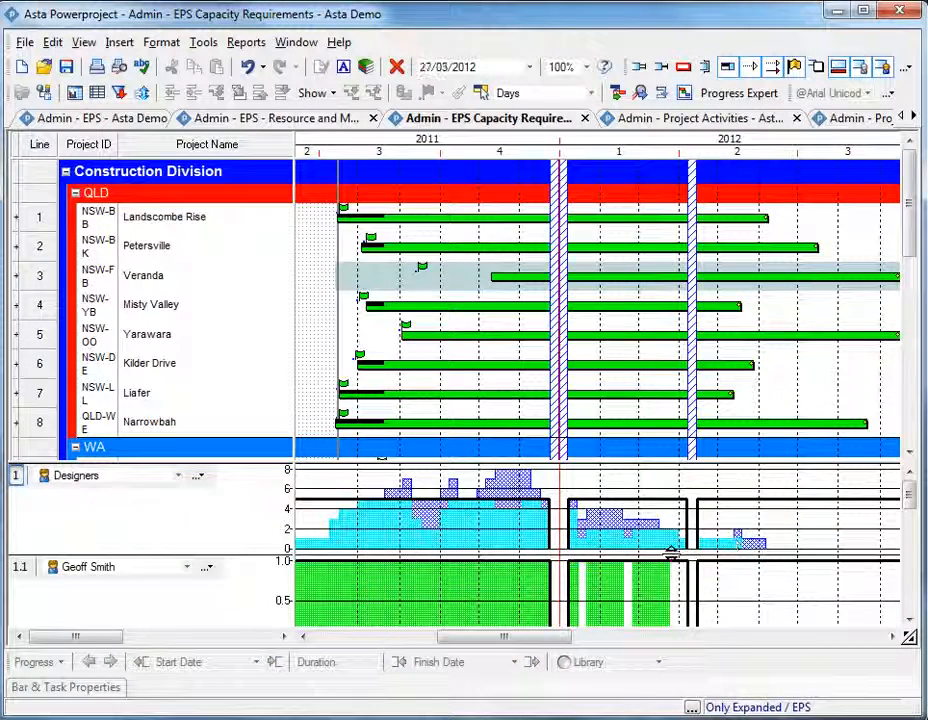
click(690, 119)
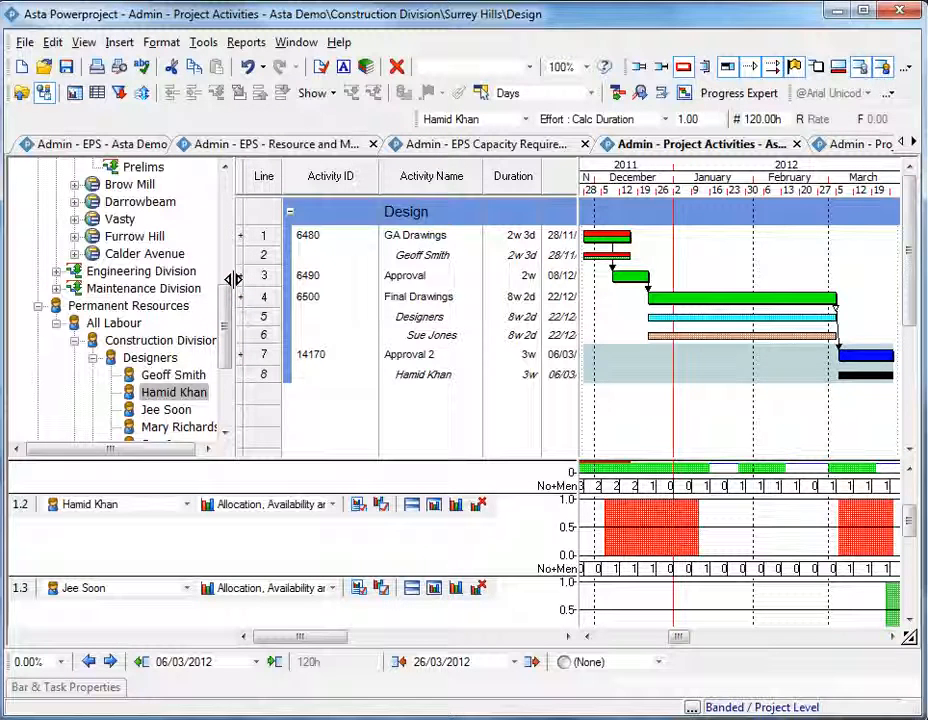
- Hide the project tree and draw four separate bars on a new line below Approval 2, from 12/01/2012 to 06/04/2012
drag(232, 279, 24, 279)
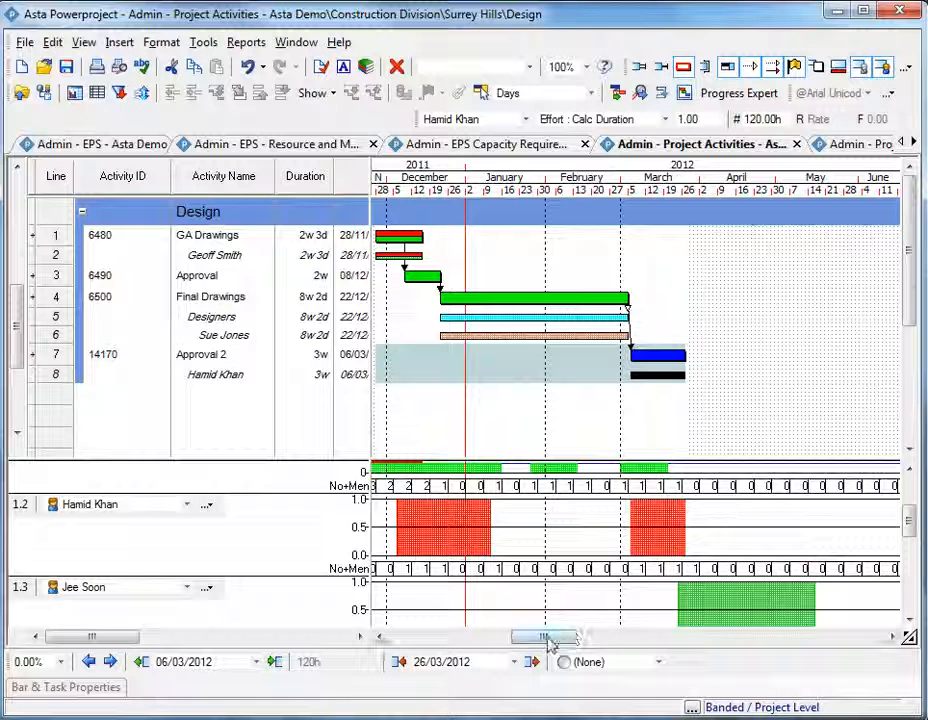
click(912, 144)
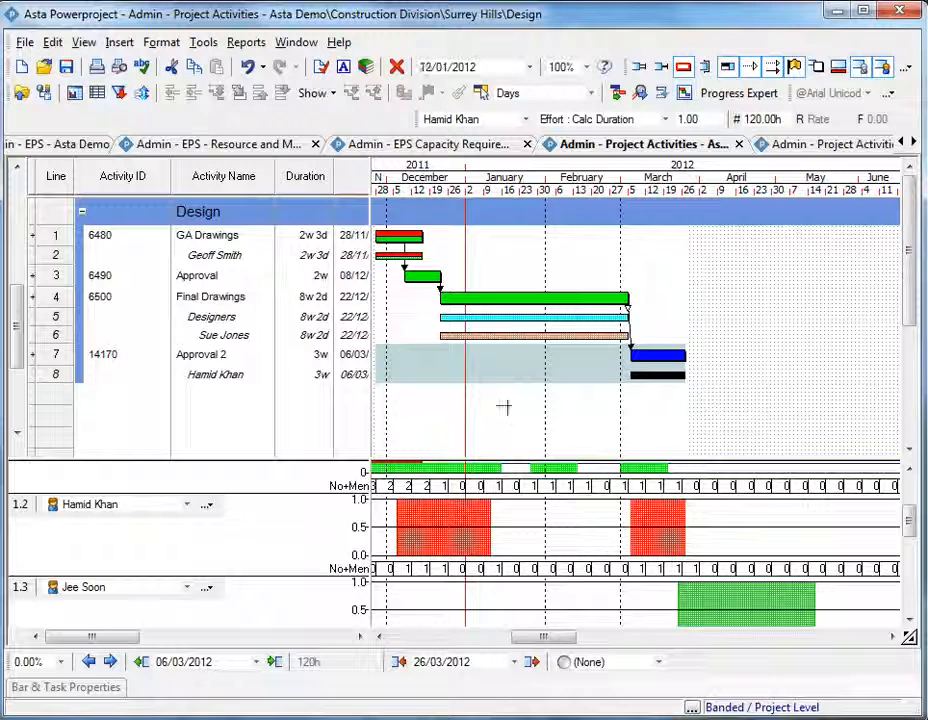
mouse_move(495, 397)
mouse_down()
mouse_move(534, 395)
mouse_move(598, 369)
mouse_move(718, 373)
mouse_up()
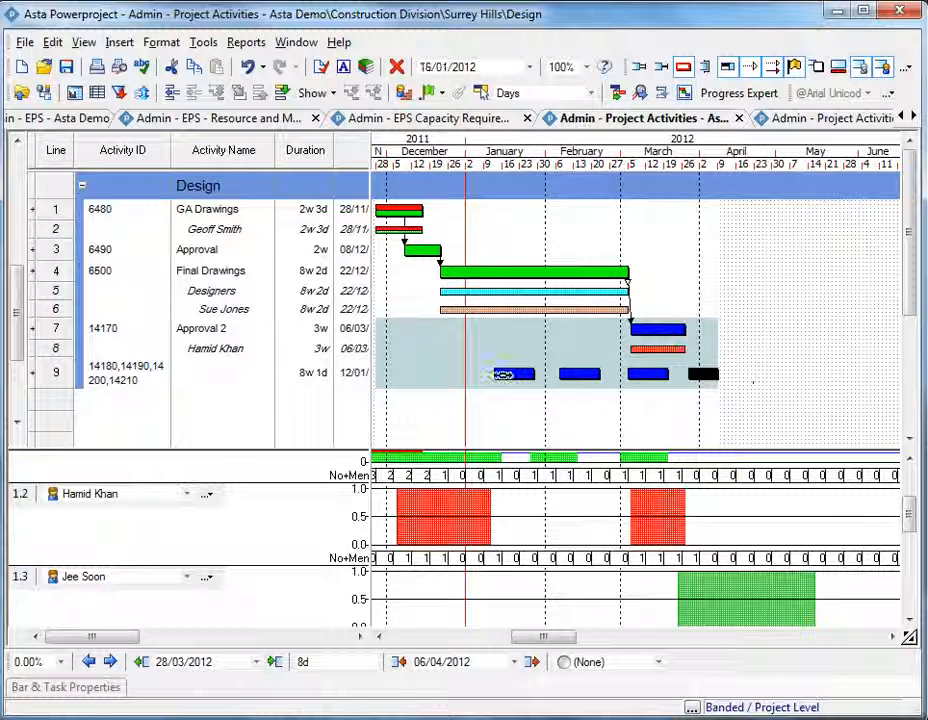
click(511, 375)
click(583, 374)
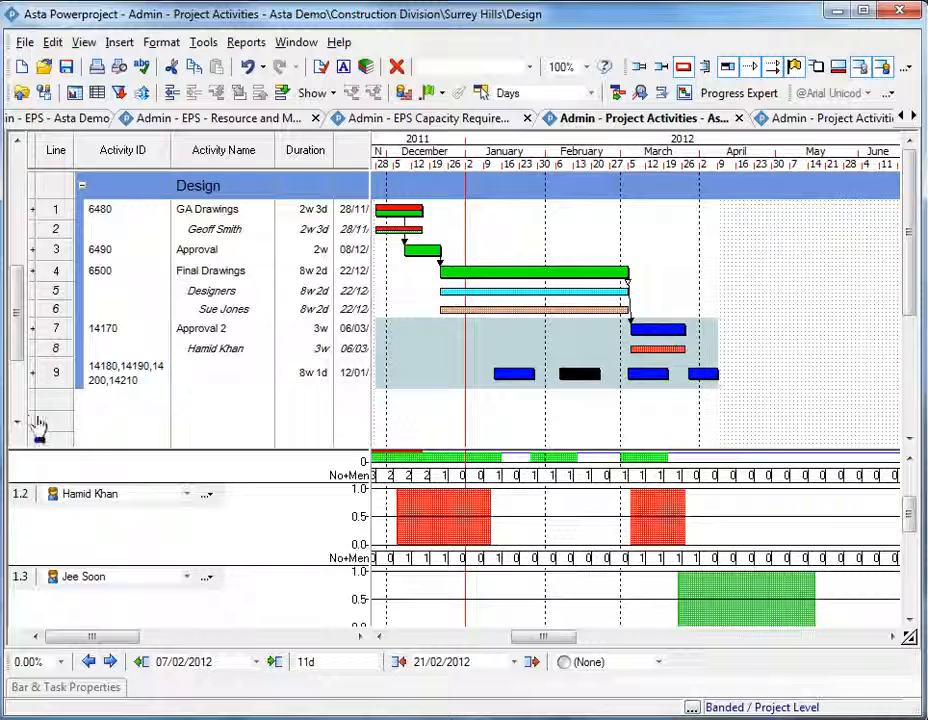
- Reveal the tree, assign the Build Stages code 01 FND to the first new bar, and display bars by that library's appearance
drag(33, 424, 236, 413)
scroll(160, 300, down, 3)
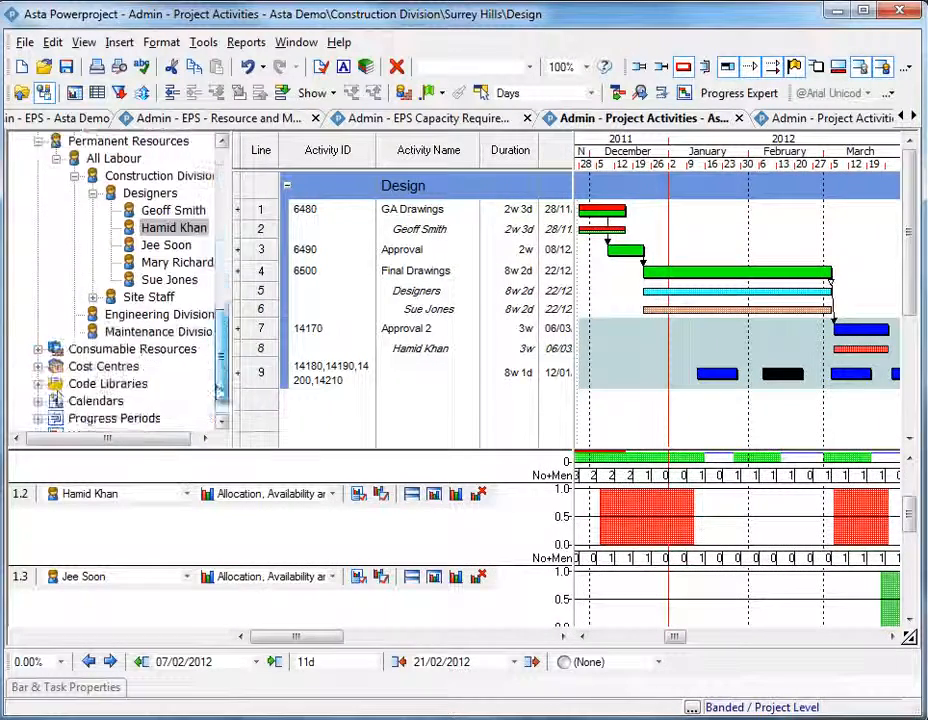
click(39, 366)
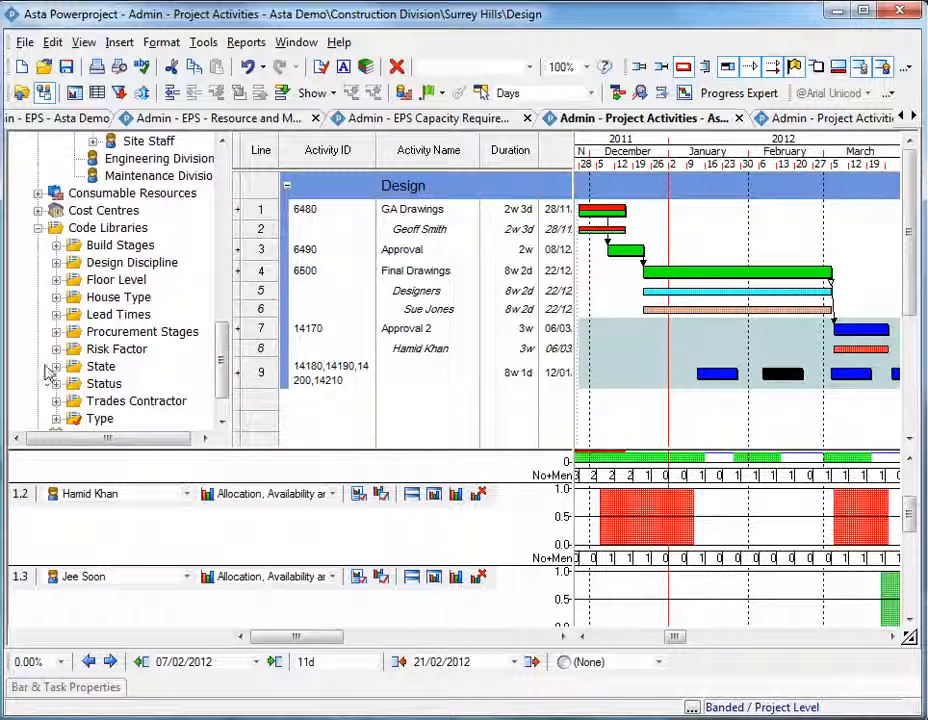
click(57, 245)
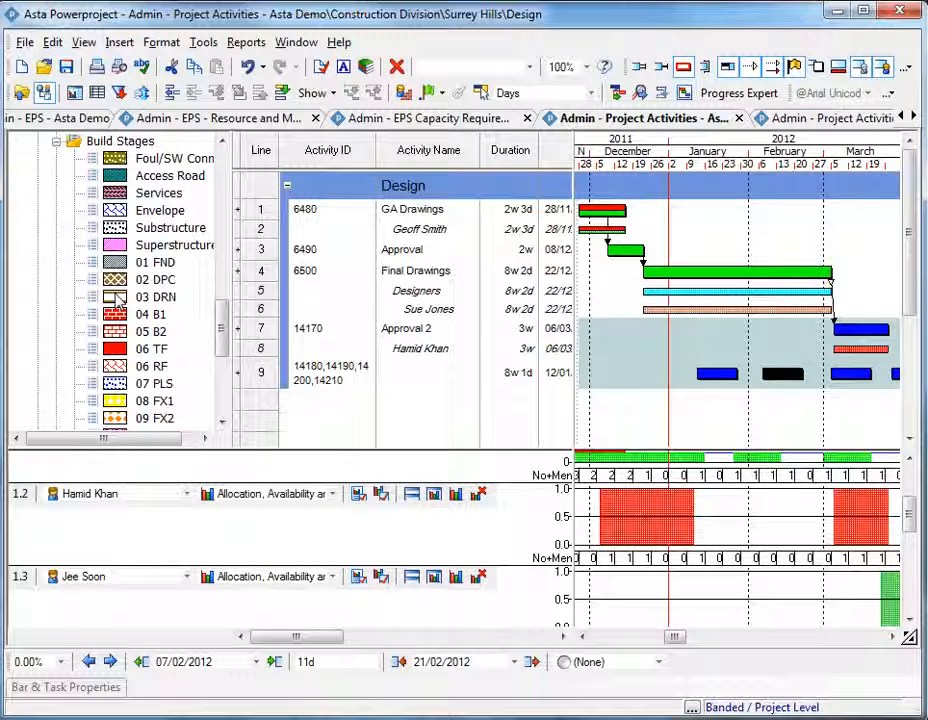
drag(155, 265, 717, 376)
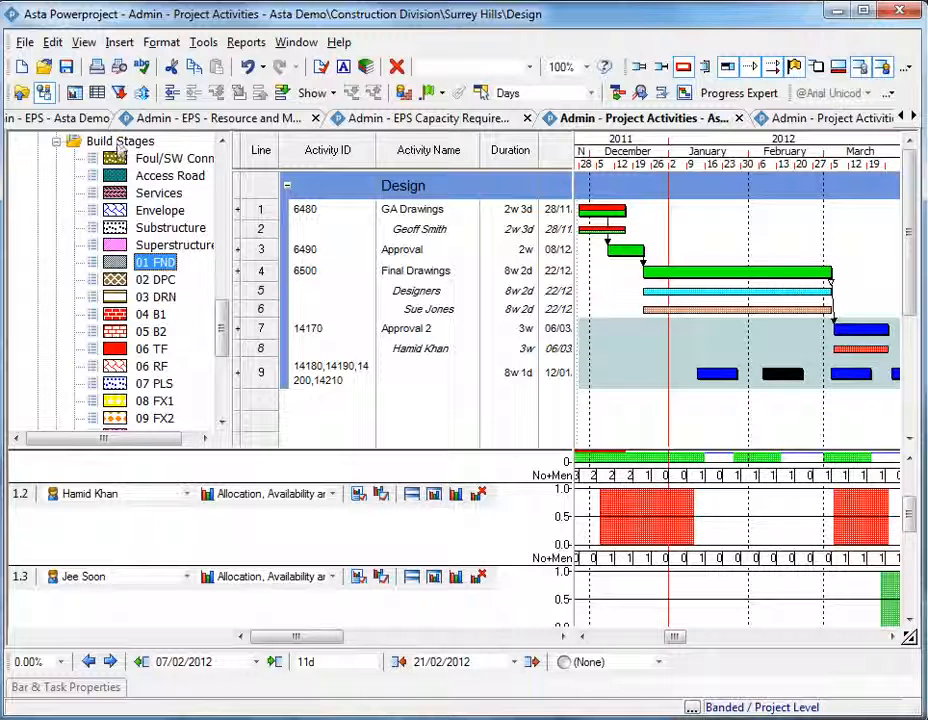
right_click(118, 143)
click(165, 200)
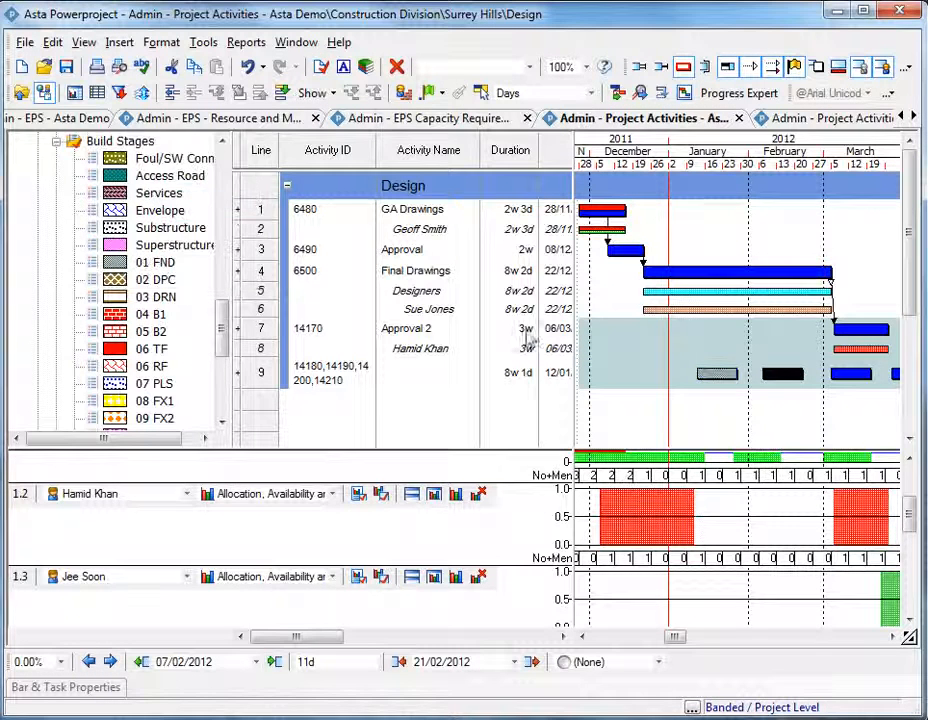
- Assign the Build Stages codes 02 DPC to the second new bar and 04 B1 to the third
drag(162, 288, 777, 380)
click(760, 398)
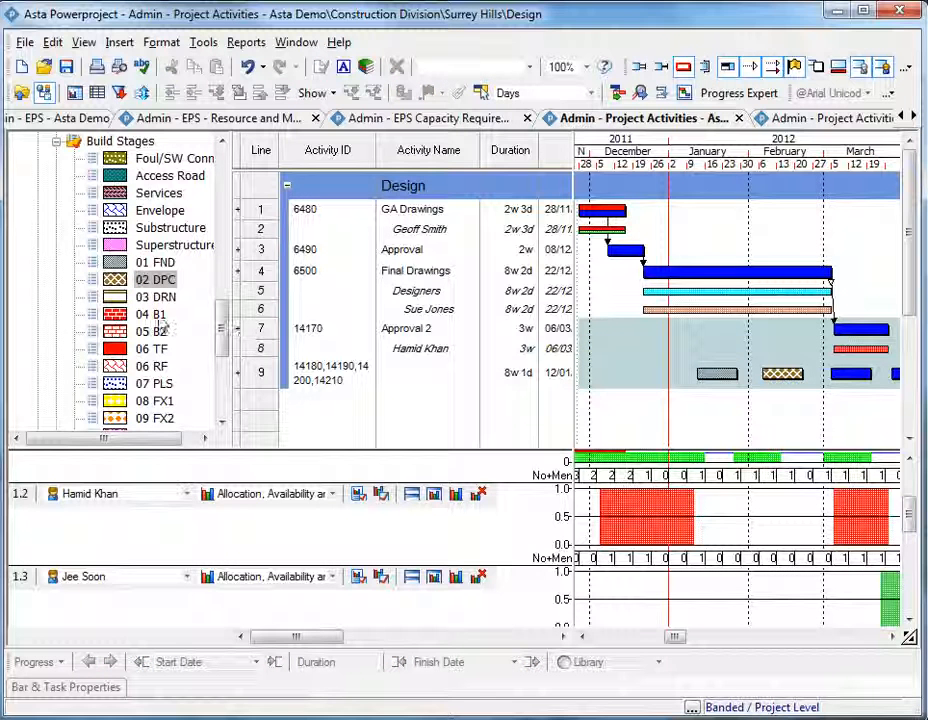
drag(160, 313, 850, 375)
- Assign the fourth listed designer to the first new bar and the third listed designer to the second
drag(224, 350, 226, 287)
drag(168, 262, 717, 402)
drag(166, 270, 781, 404)
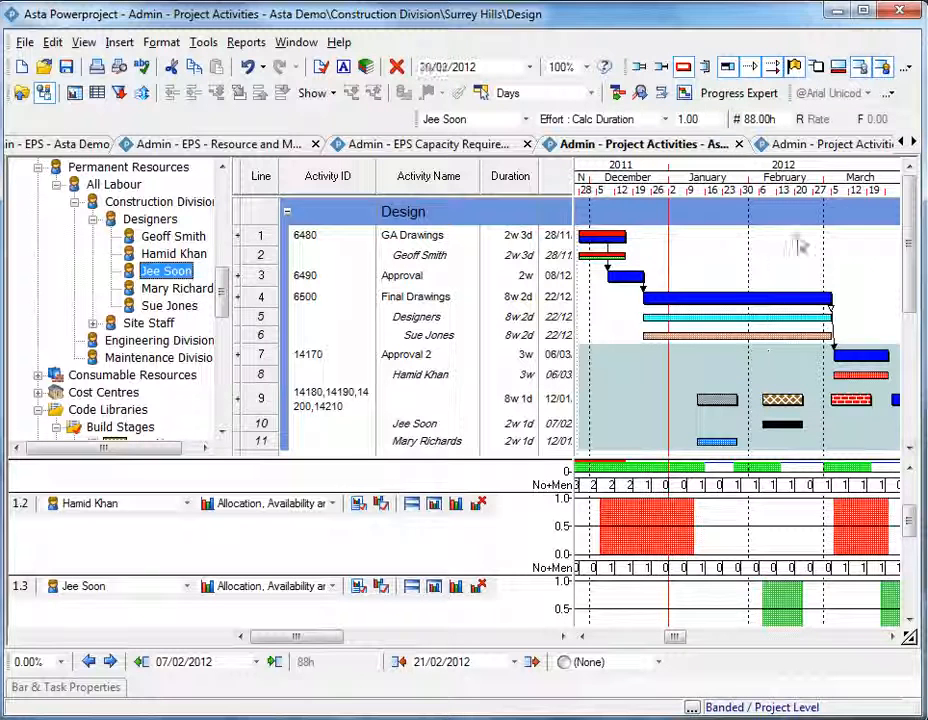
- Switch to the Brow Mill Project Activities and Cost view and compress the timeline to show the full Prelims hammock bars
click(913, 144)
click(913, 144)
click(913, 144)
click(913, 144)
click(913, 144)
click(381, 146)
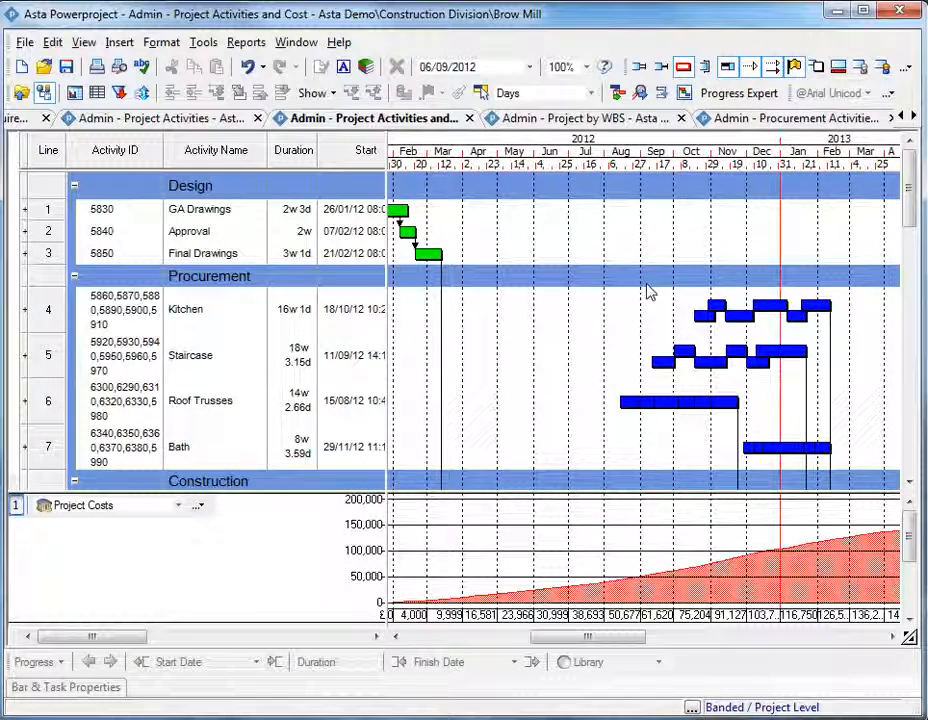
scroll(913, 258, down, 5)
drag(913, 258, 922, 398)
scroll(921, 398, down, 1)
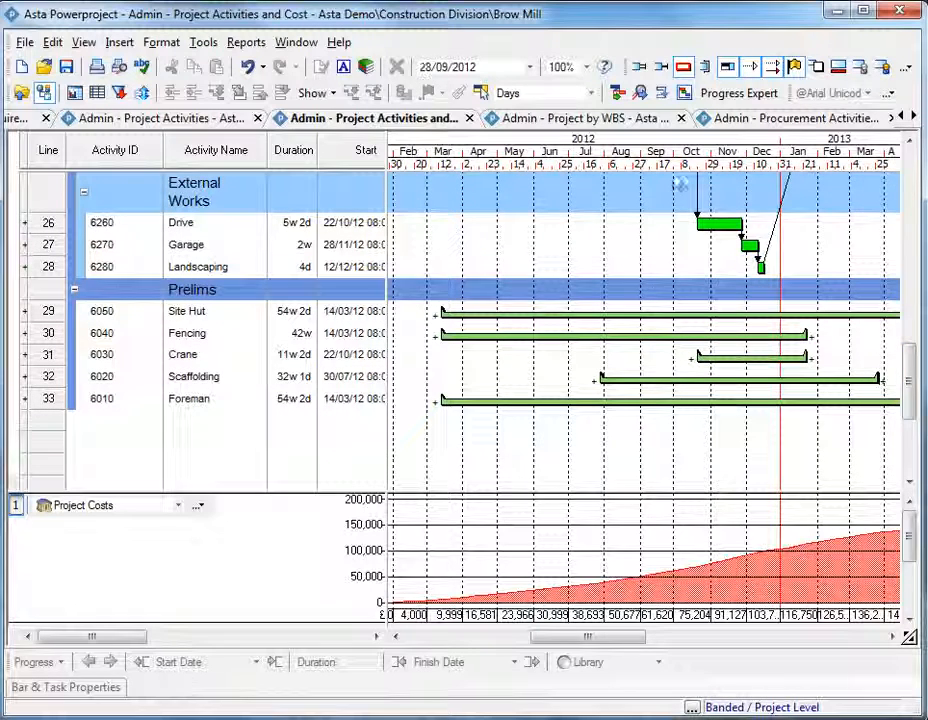
drag(673, 150, 520, 151)
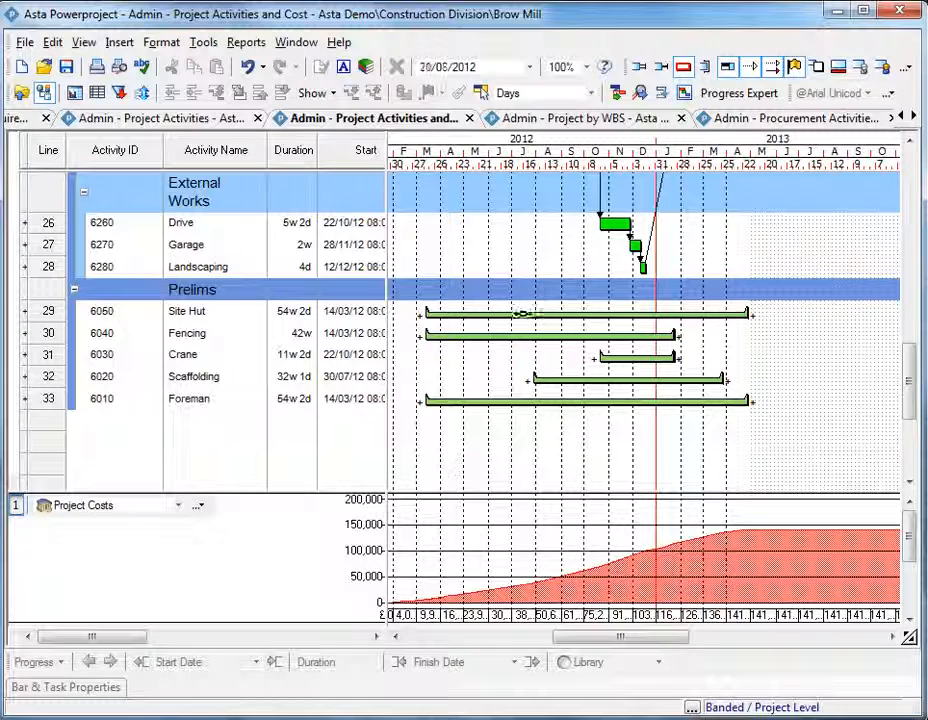
- Examine which activities the Site Hut and Fencing hammocks are linked to, then collapse their expanded details
click(503, 315)
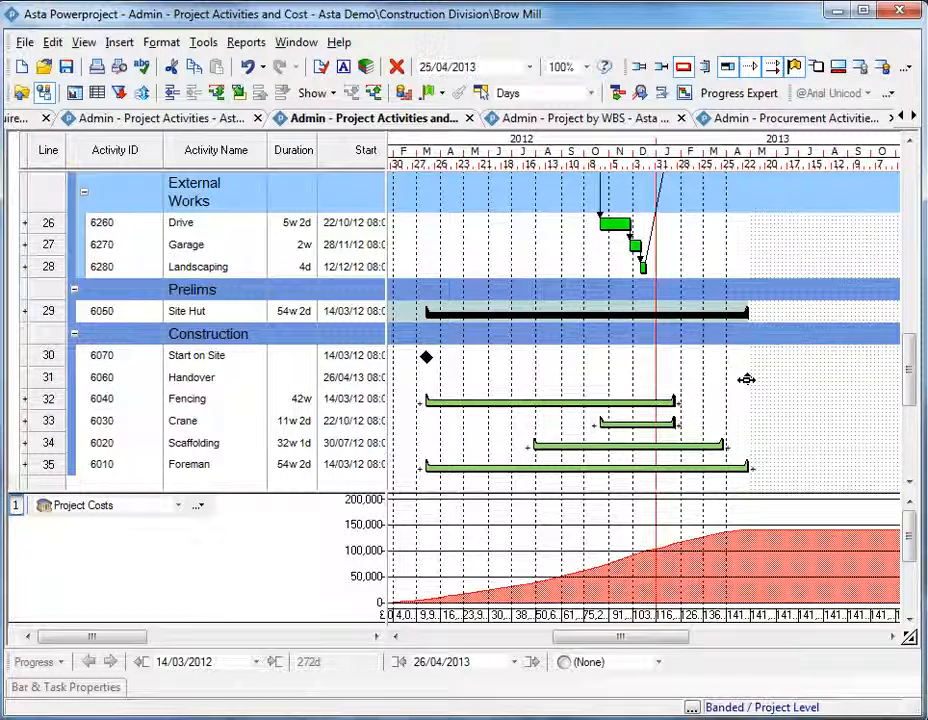
click(543, 401)
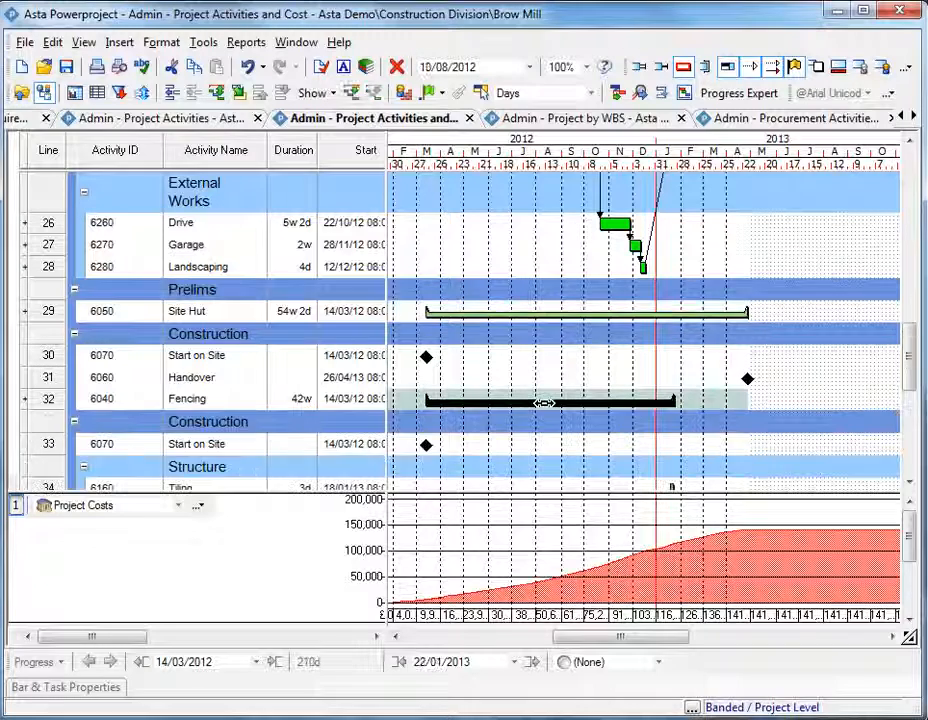
drag(905, 362, 905, 373)
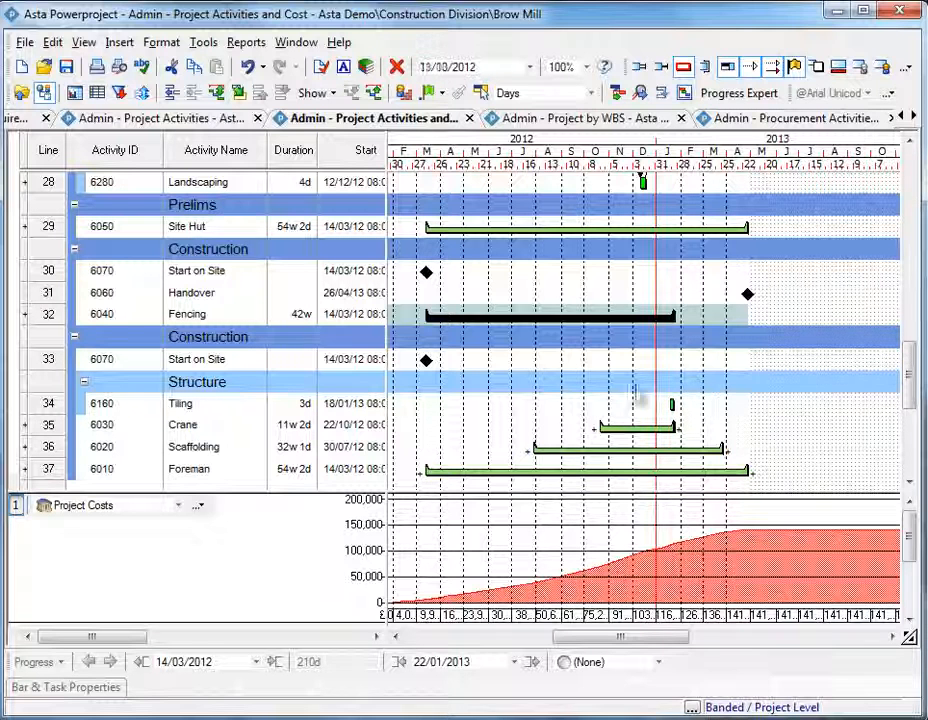
double_click(574, 317)
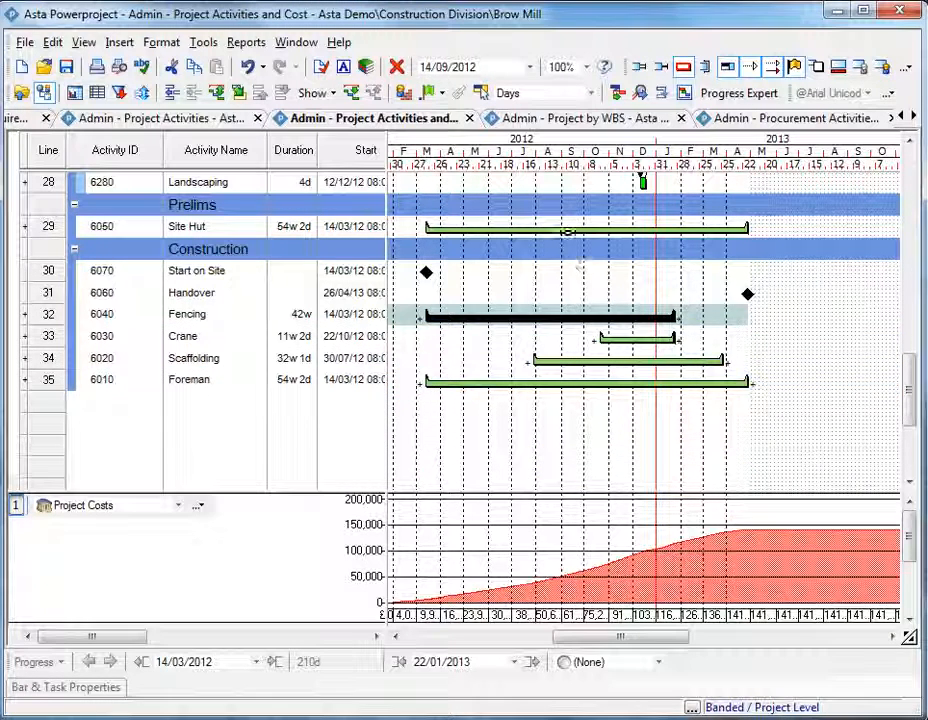
double_click(567, 229)
drag(567, 229, 687, 253)
- Move two construction bars to later dates, the second running from 18/10/2012 to 23/01/2013, and return to the top of the programme
drag(911, 388, 908, 250)
drag(448, 272, 531, 273)
drag(552, 360, 615, 360)
scroll(912, 258, up, 1)
scroll(912, 258, up, 3)
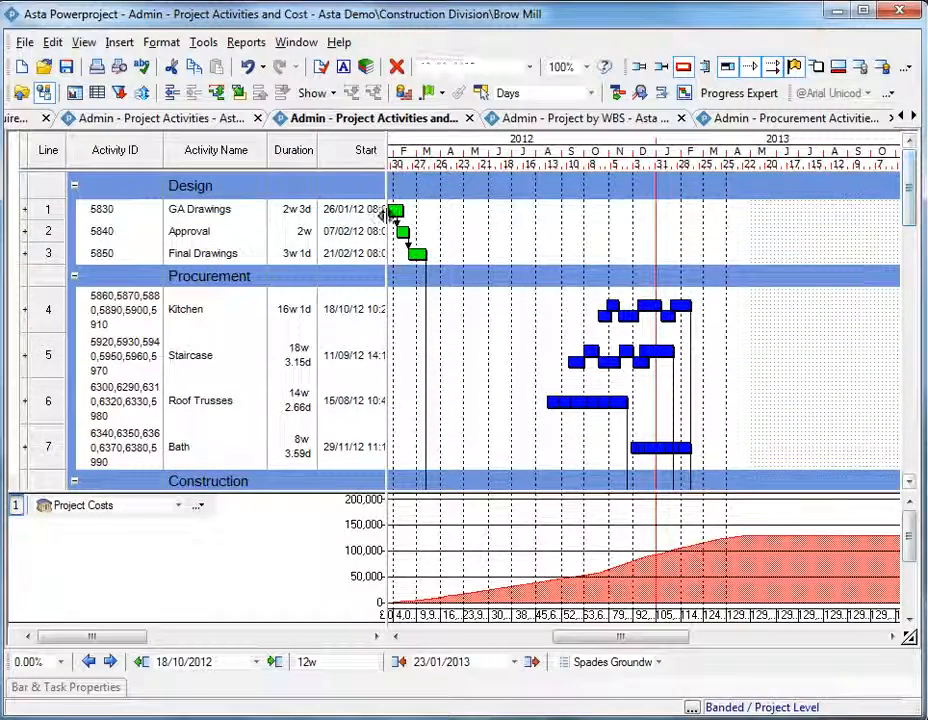
- Widen the table to show the Finish and Resources columns and examine the field categories available for the Duration column, from Progress to Formulae
drag(386, 161, 613, 182)
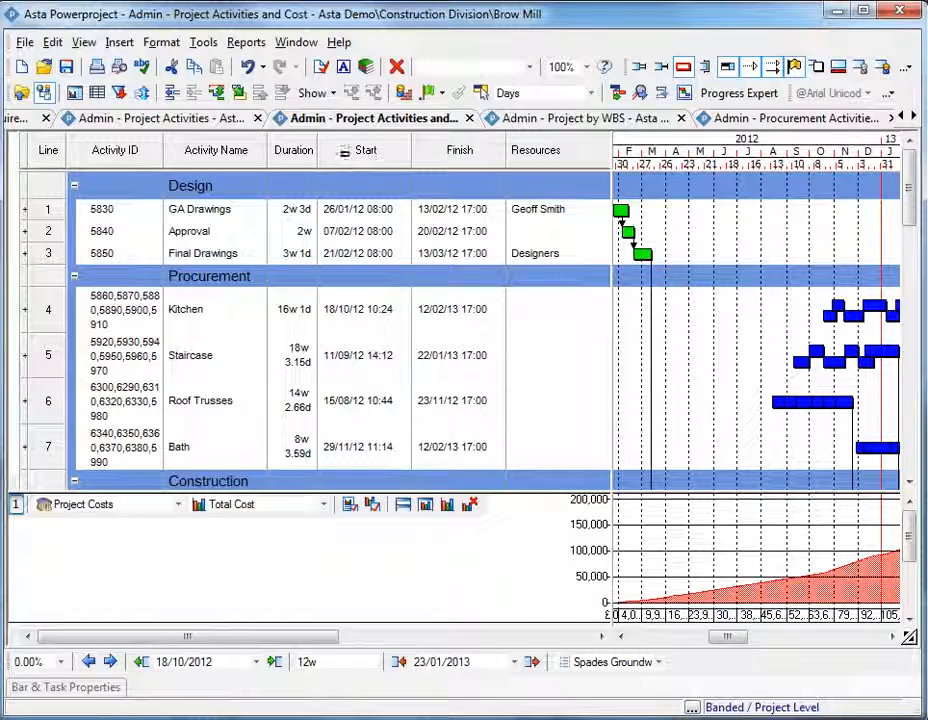
right_click(304, 158)
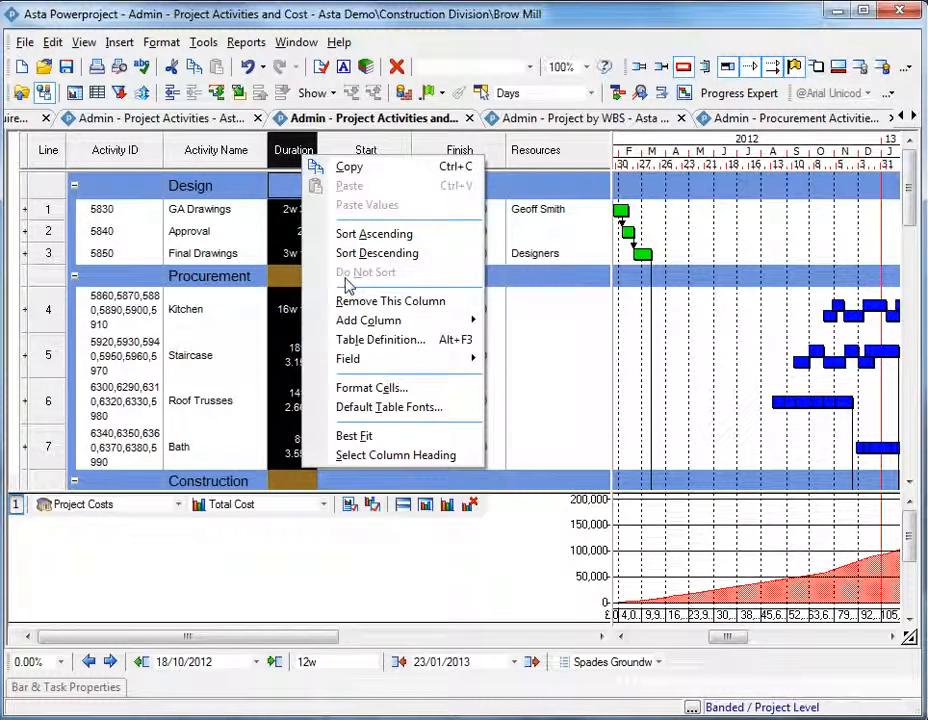
mouse_move(352, 360)
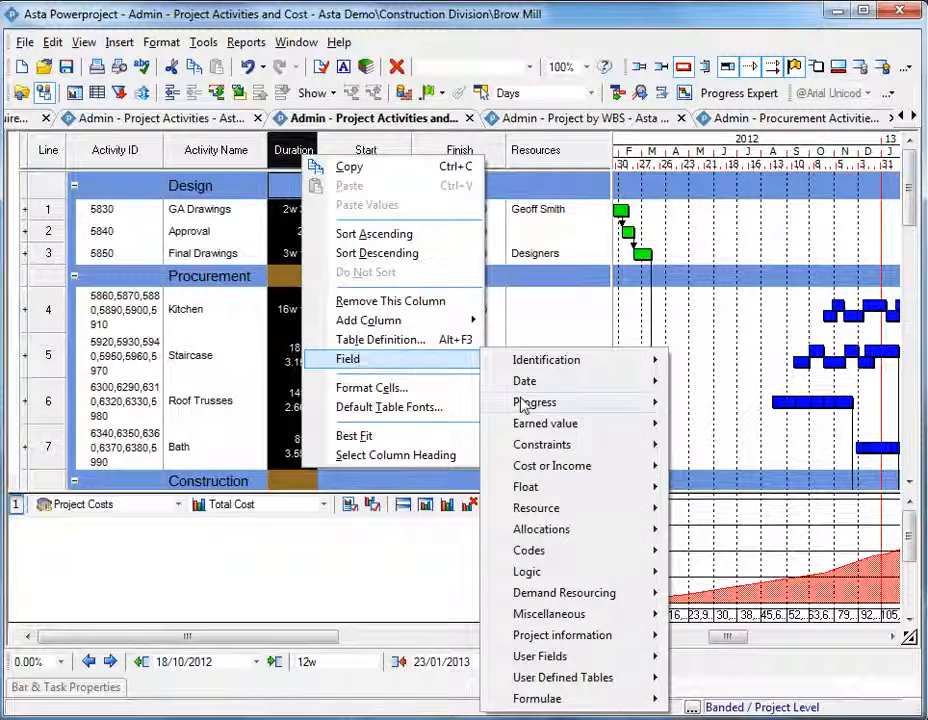
mouse_move(521, 405)
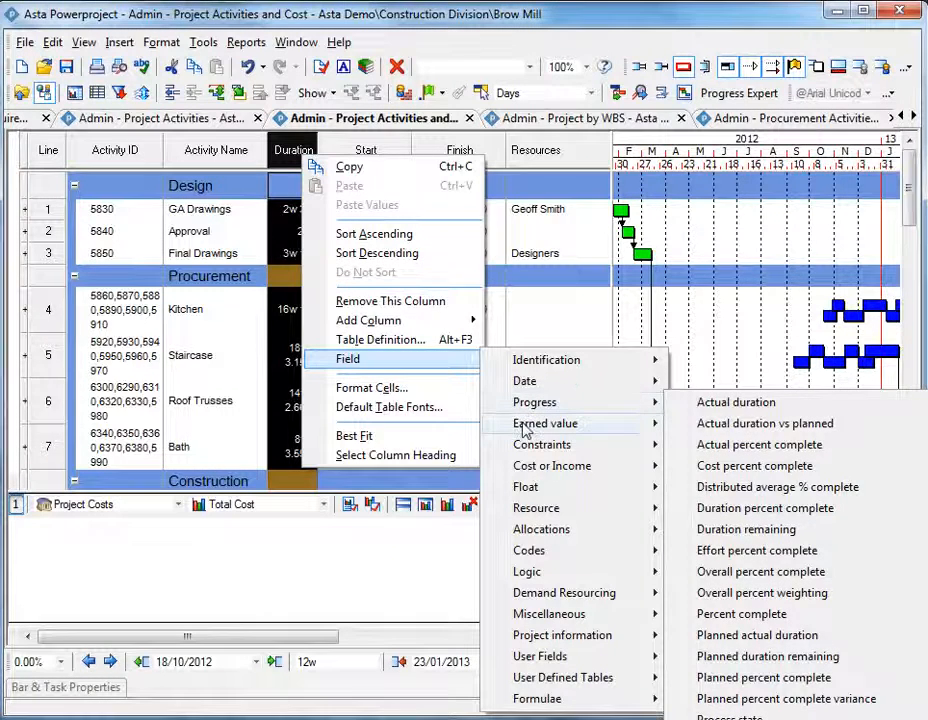
mouse_move(525, 428)
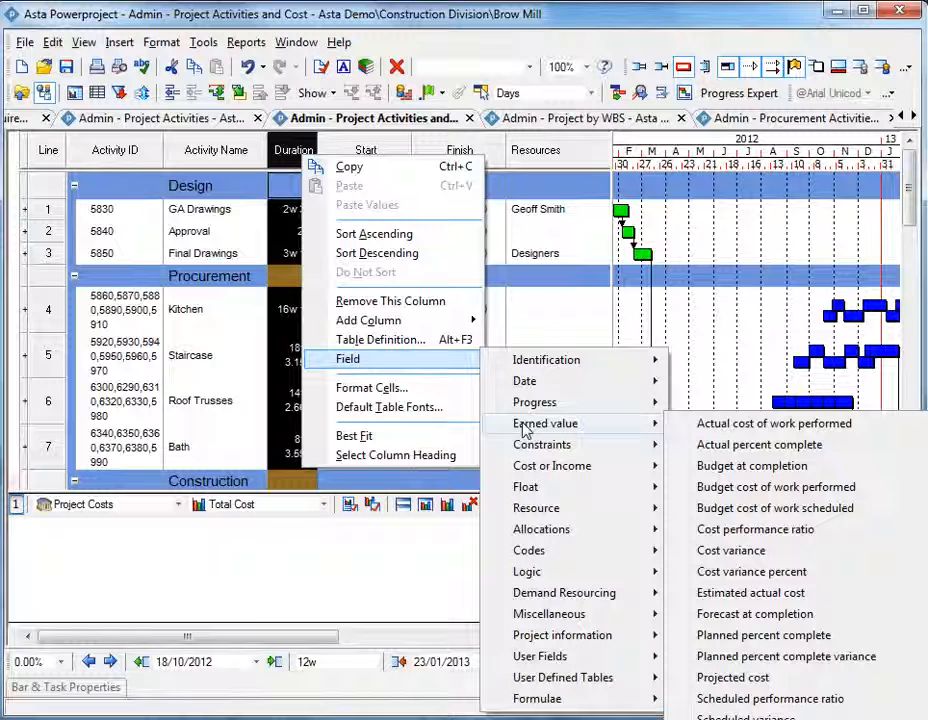
mouse_move(538, 470)
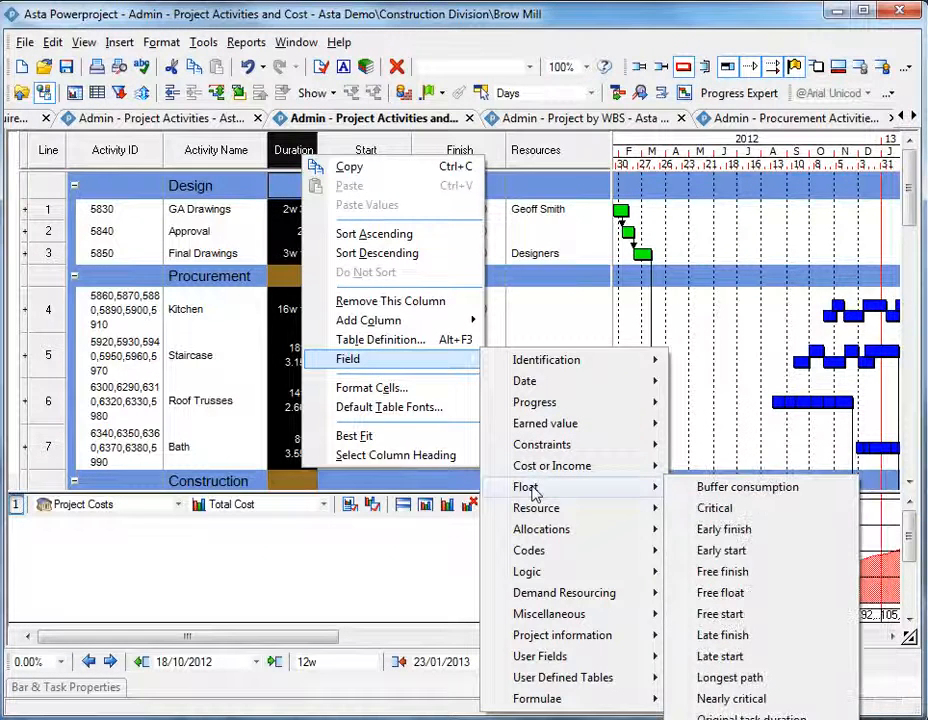
mouse_move(535, 512)
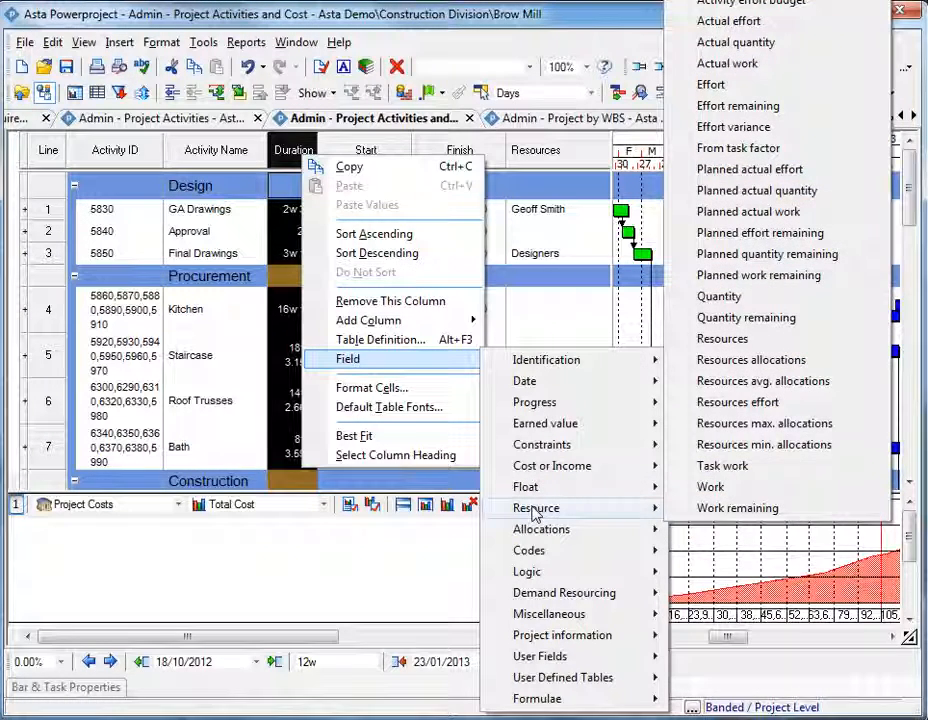
mouse_move(536, 576)
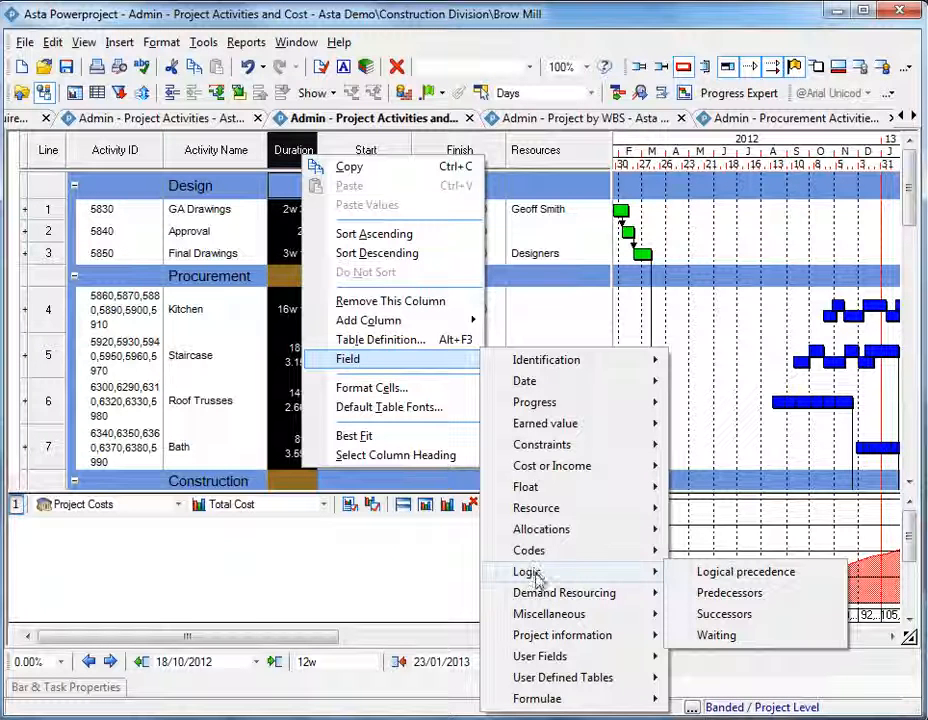
mouse_move(550, 659)
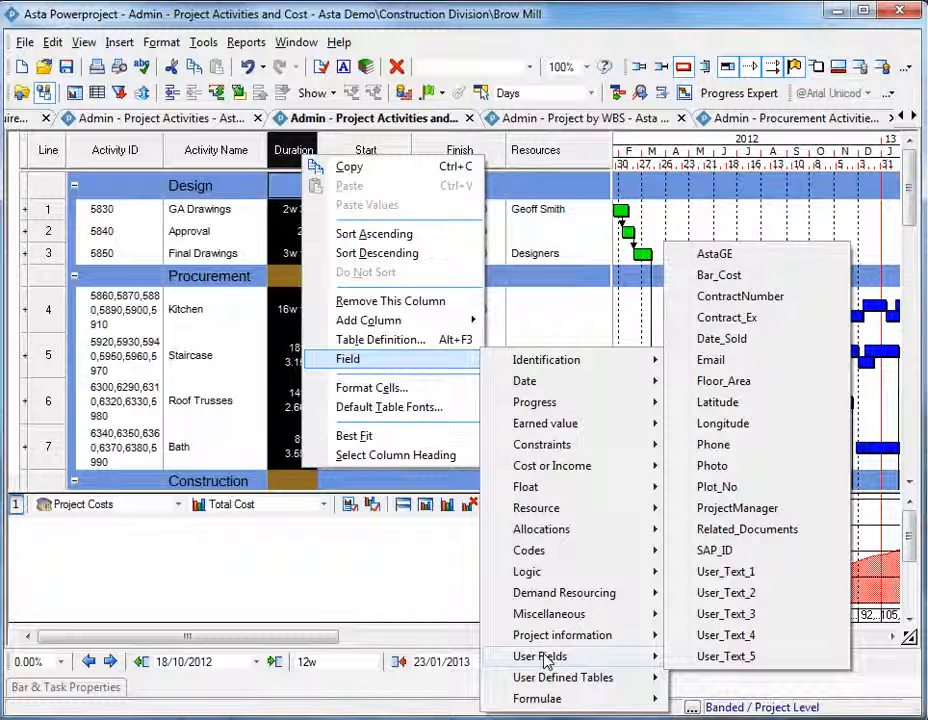
mouse_move(566, 699)
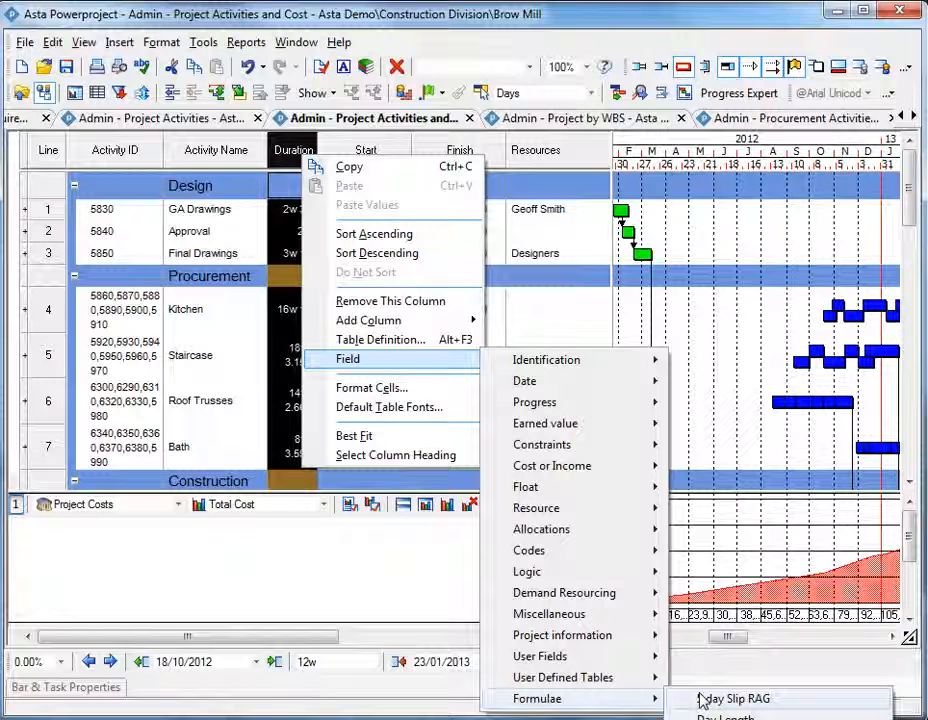
click(680, 241)
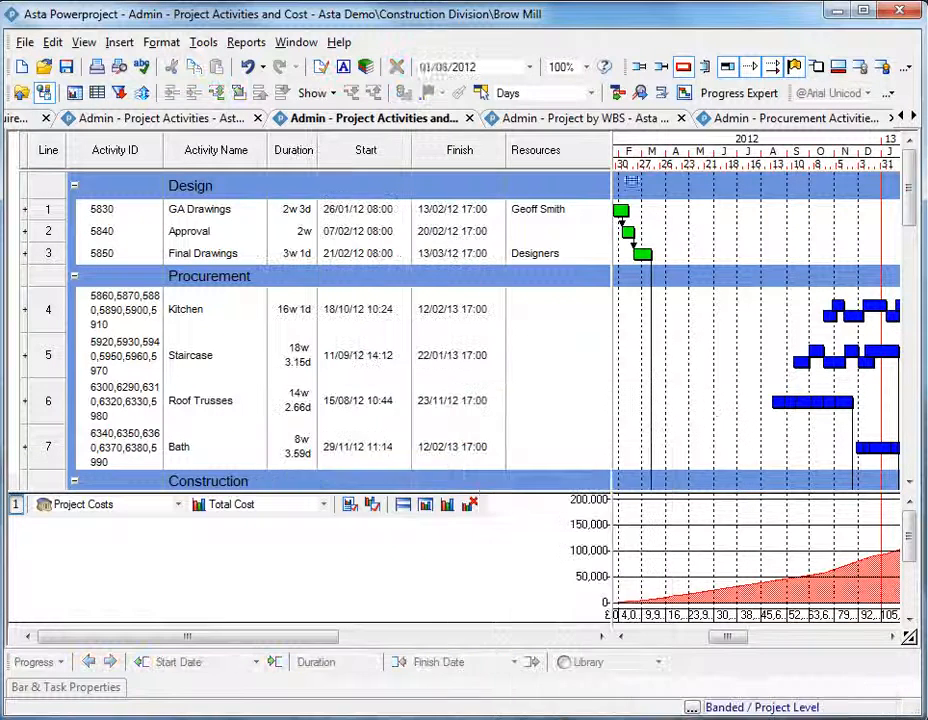
- Switch to the Landscombe Rise Project by WBS view, review the Work Breakdown Structure codes, and narrow the table to the Duration column
click(590, 119)
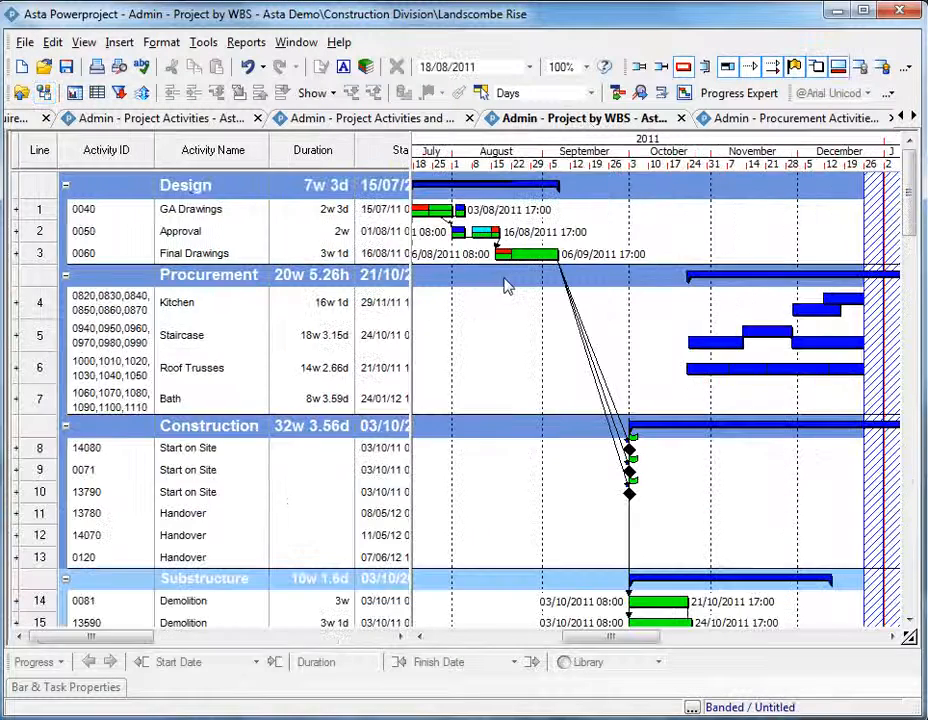
drag(580, 638, 579, 645)
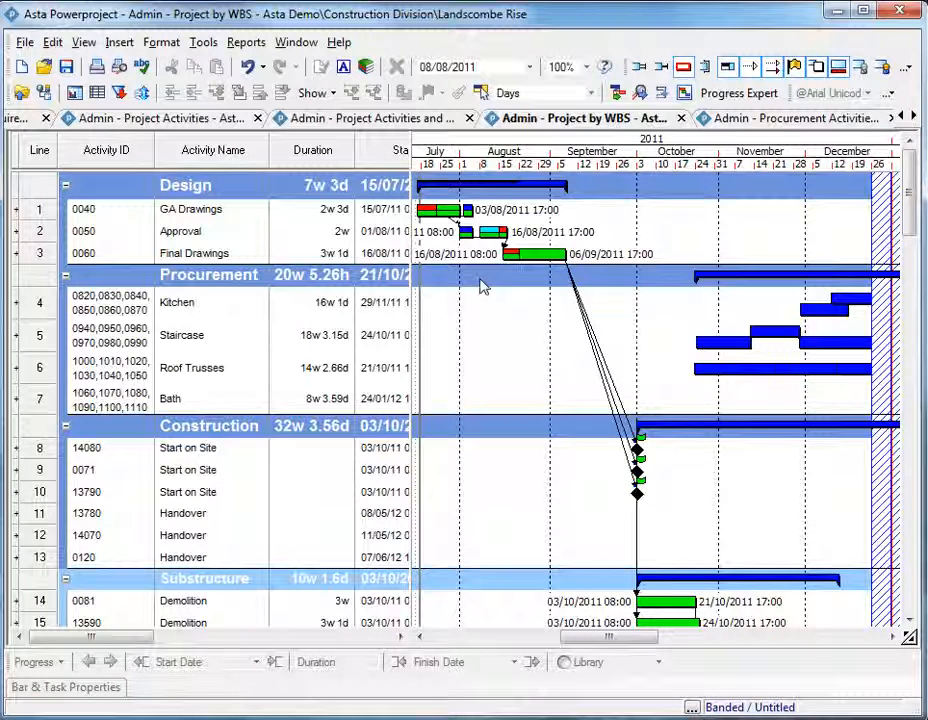
click(683, 92)
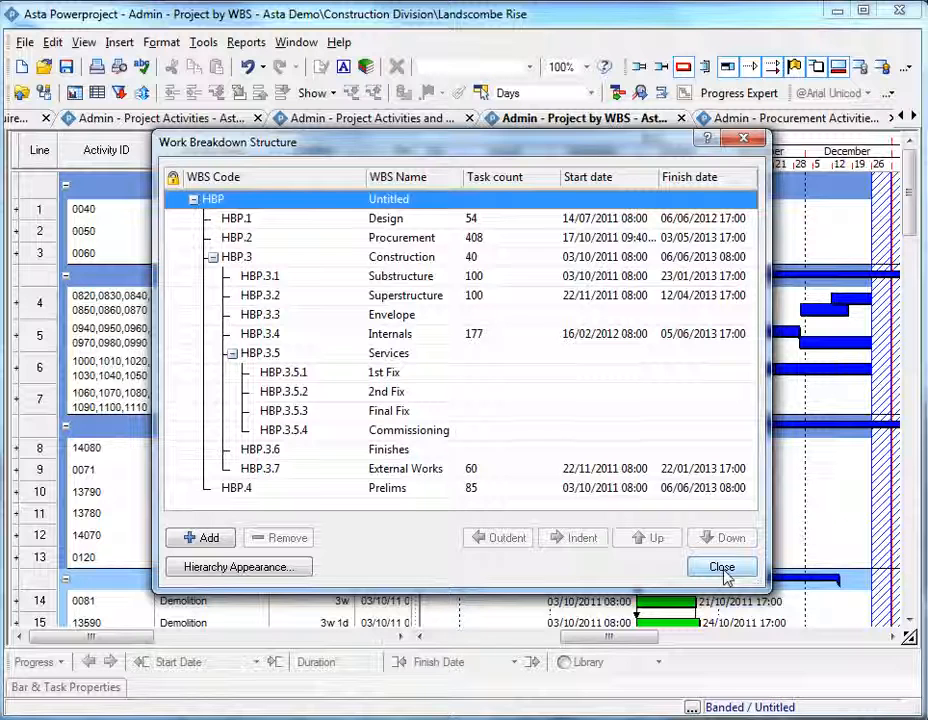
click(722, 568)
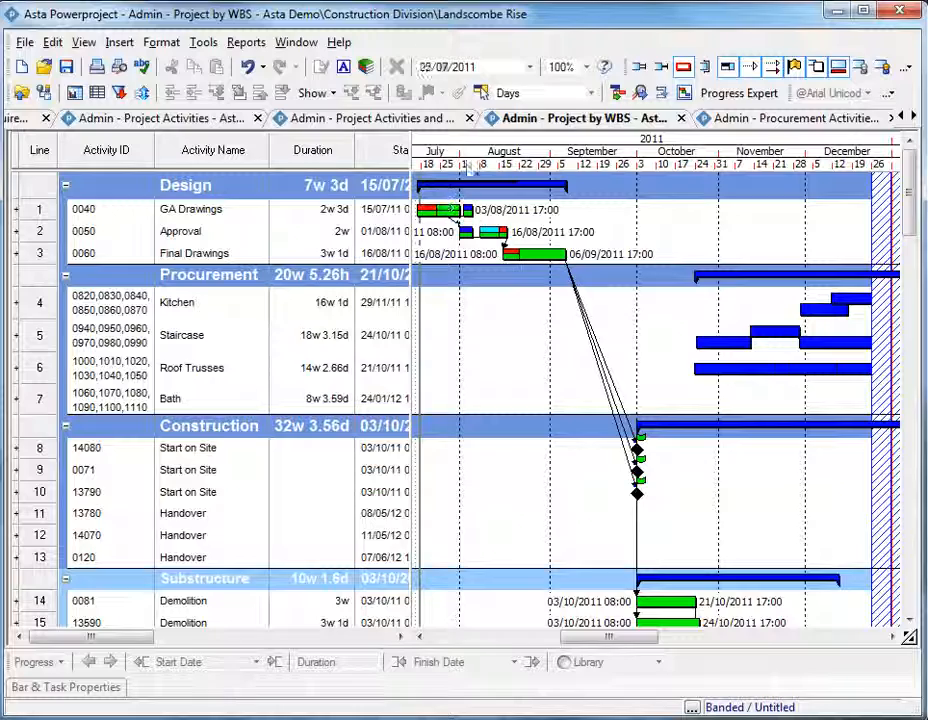
drag(416, 166, 358, 210)
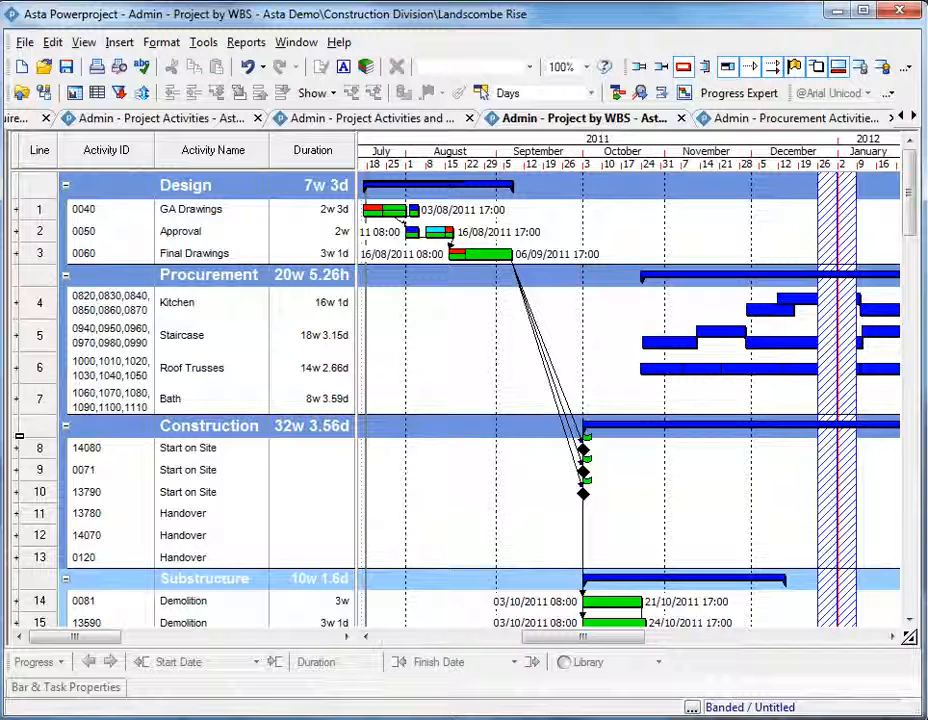
- Reveal the project tree beside the programme, expand the Progress Periods, and select part of the GA Drawings bar to inspect its dates
drag(8, 437, 171, 440)
scroll(150, 460, down, 1)
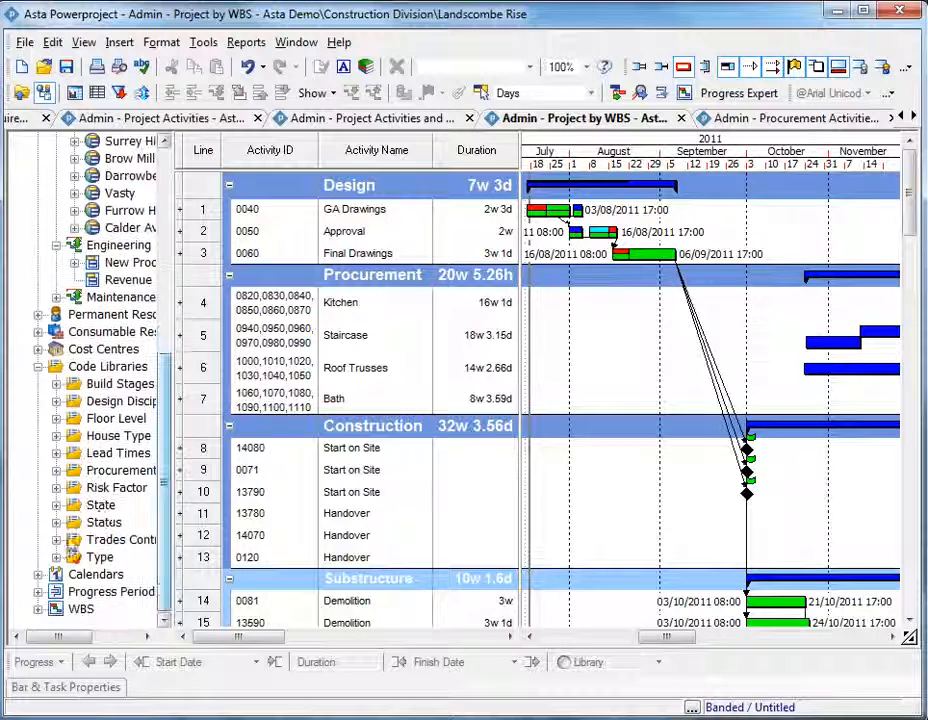
click(38, 592)
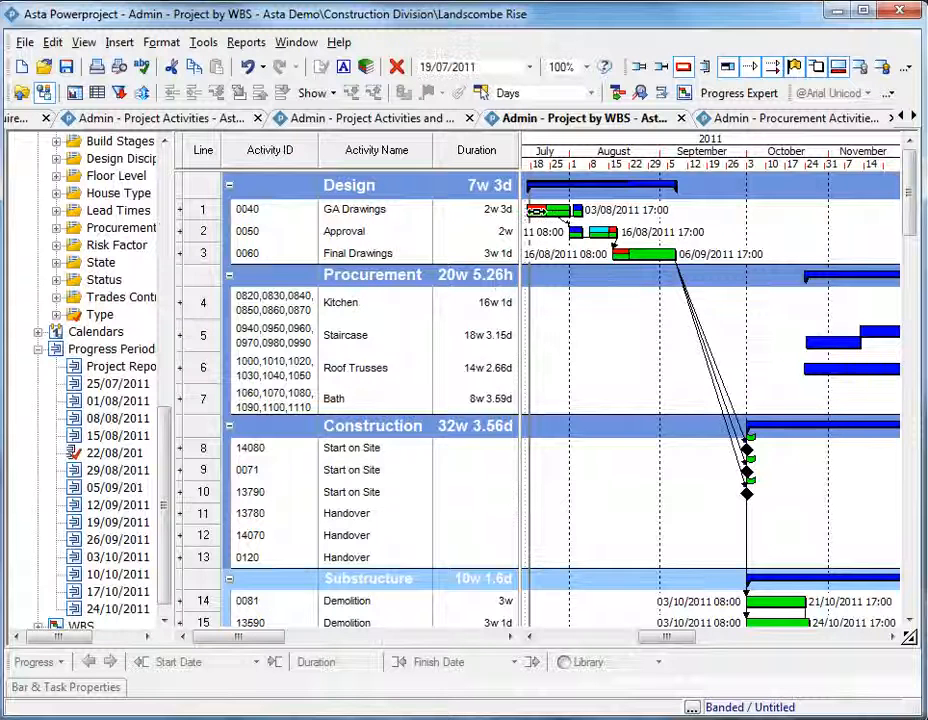
drag(537, 211, 578, 210)
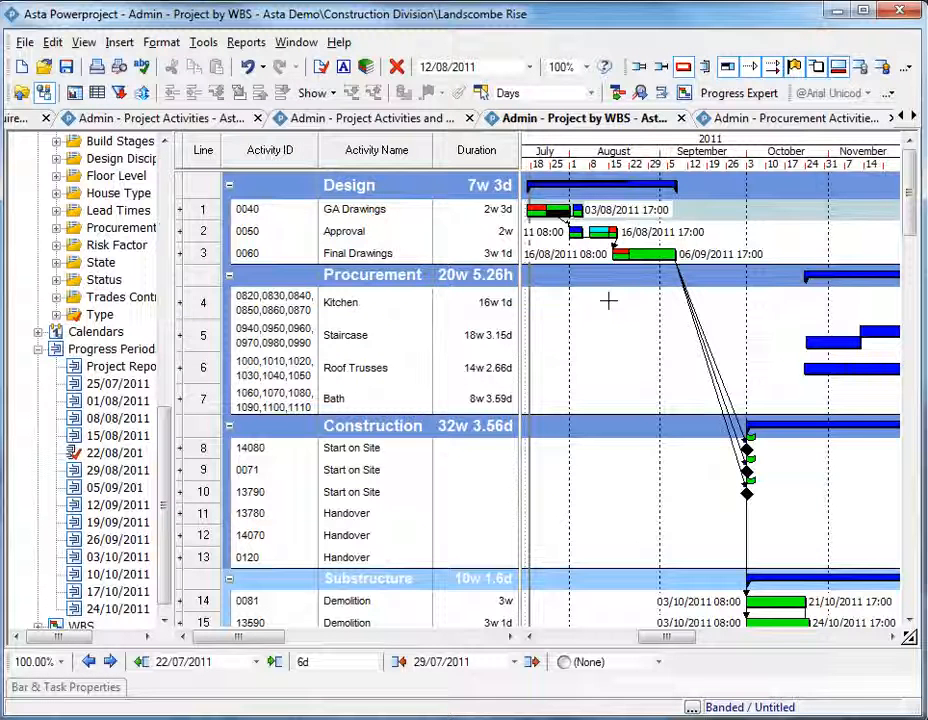
click(609, 301)
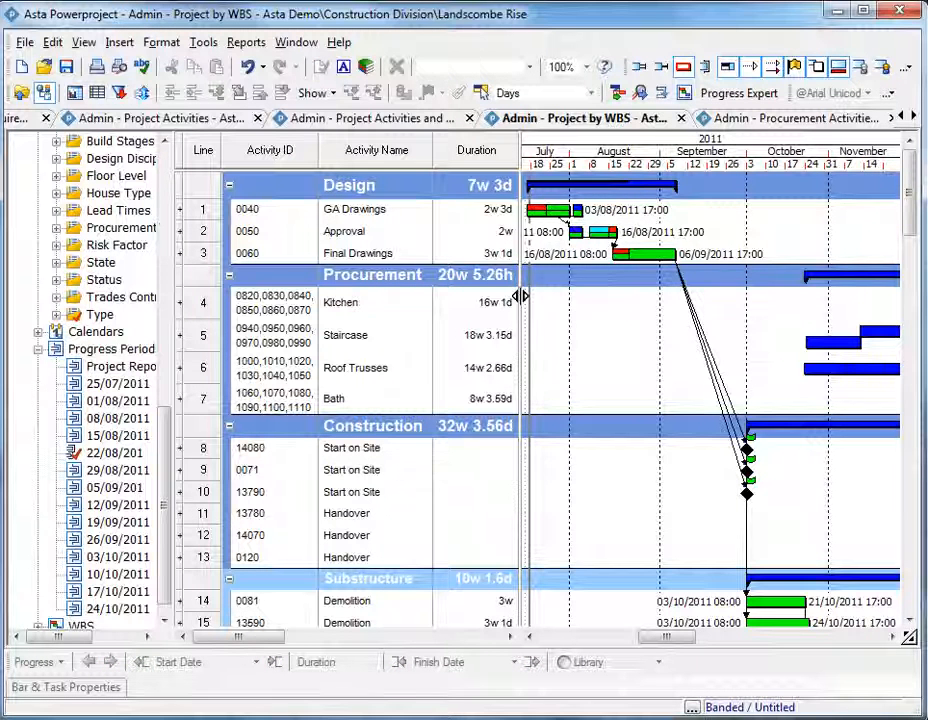
- Replace the Duration column's field with Overall percent complete from the Progress category in the table definition
mouse_move(519, 297)
mouse_down()
mouse_move(690, 302)
mouse_move(524, 313)
mouse_up()
click(471, 154)
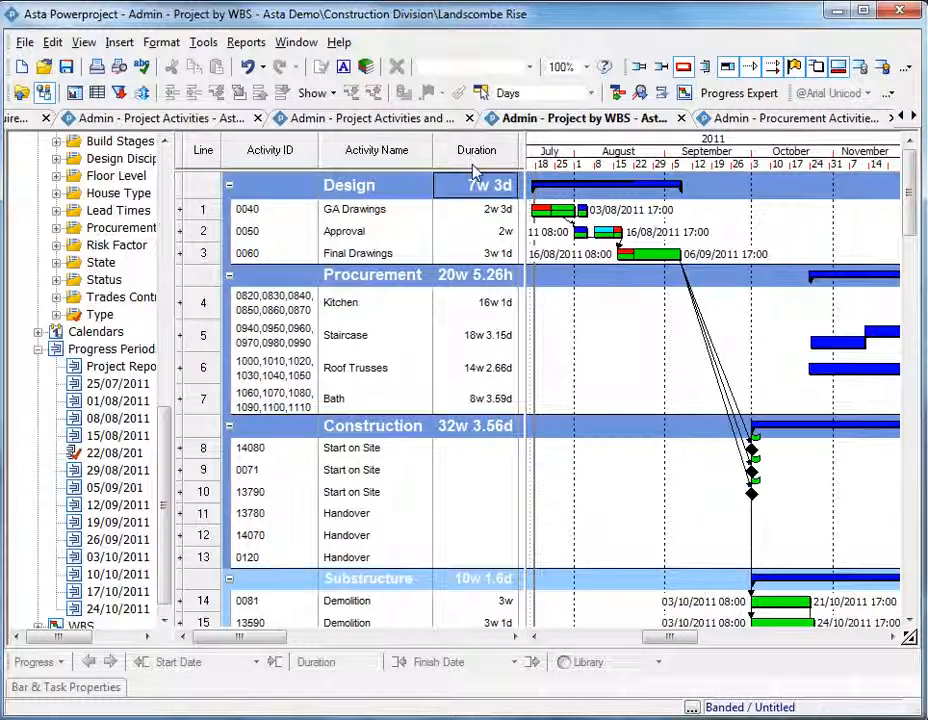
right_click(476, 155)
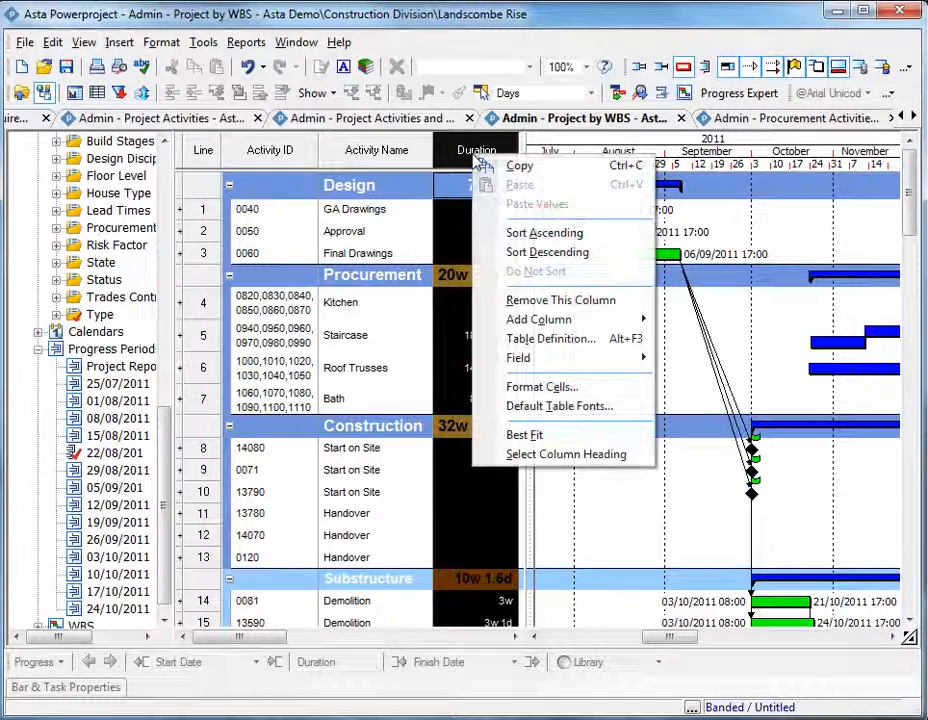
click(531, 343)
click(226, 270)
click(217, 323)
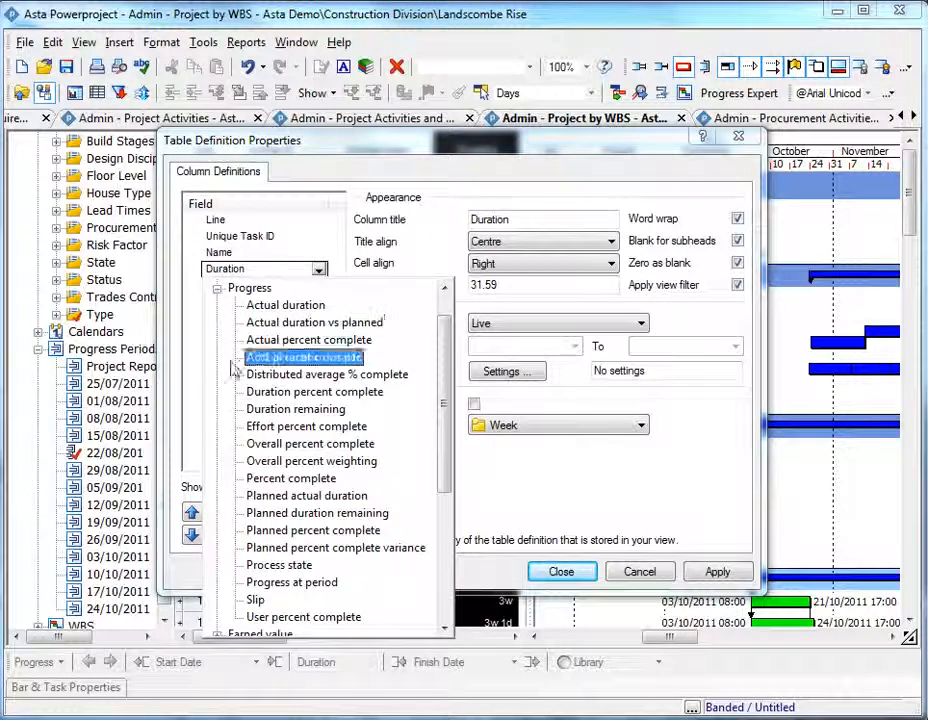
click(270, 446)
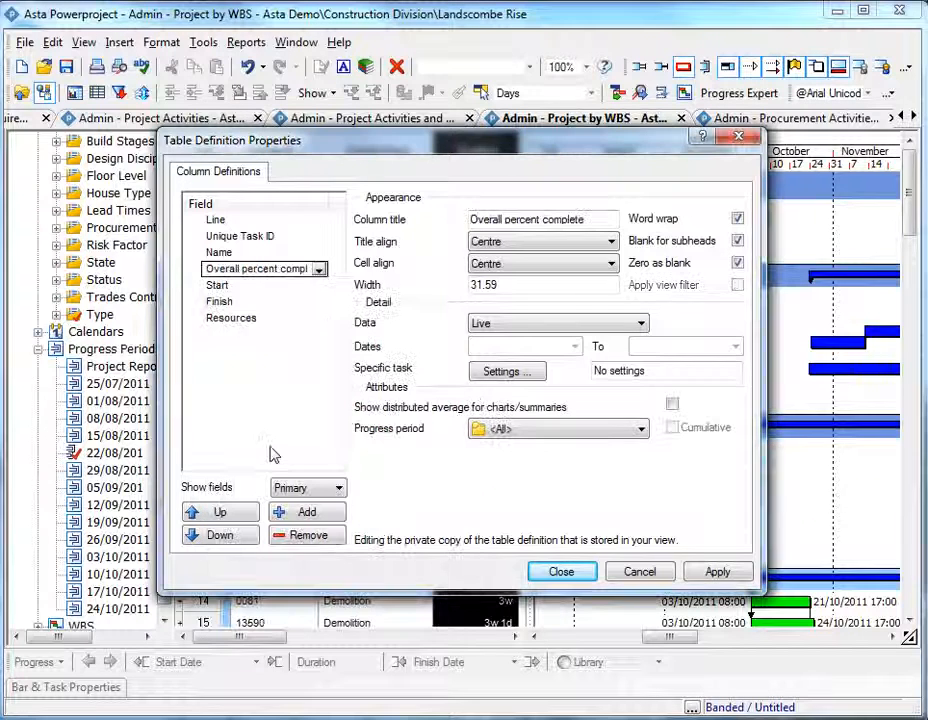
- Set the Overall percent complete column's progress period to 08/08/2011 and apply the table definition
click(588, 431)
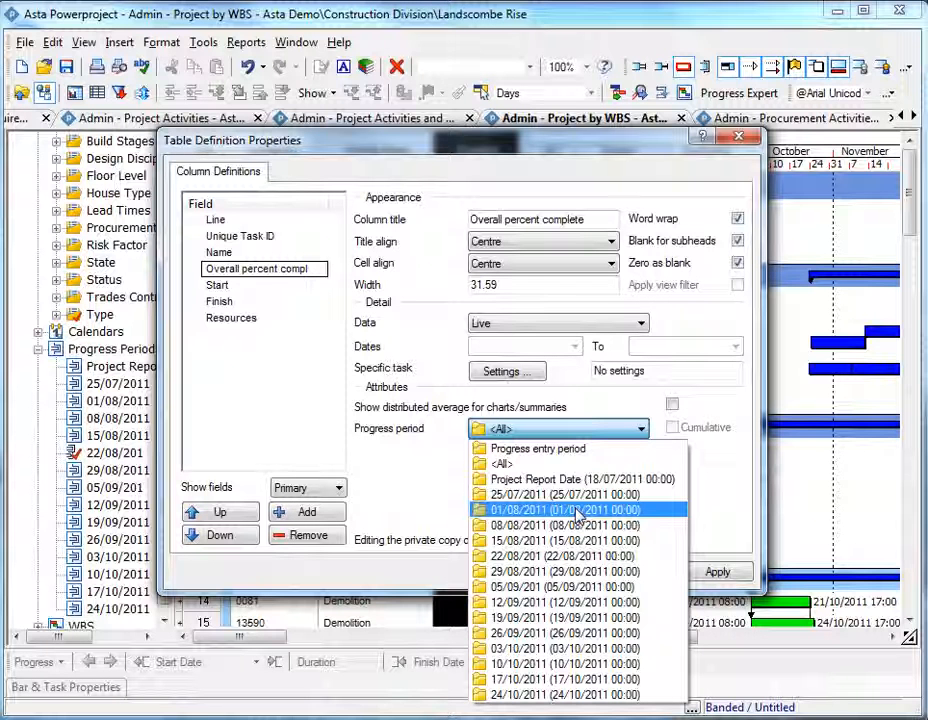
click(565, 587)
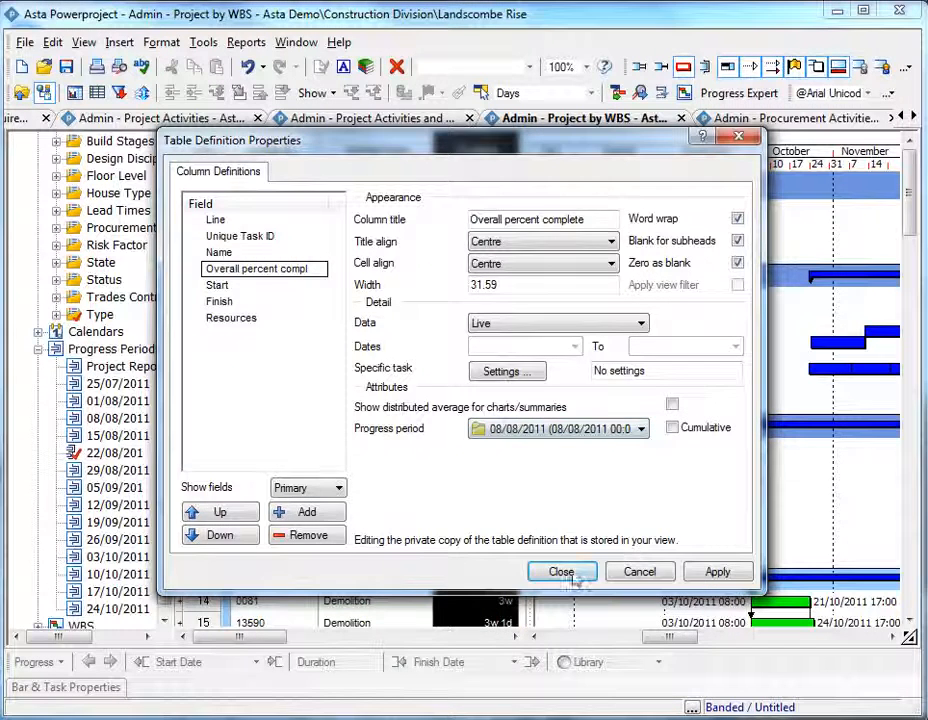
click(560, 572)
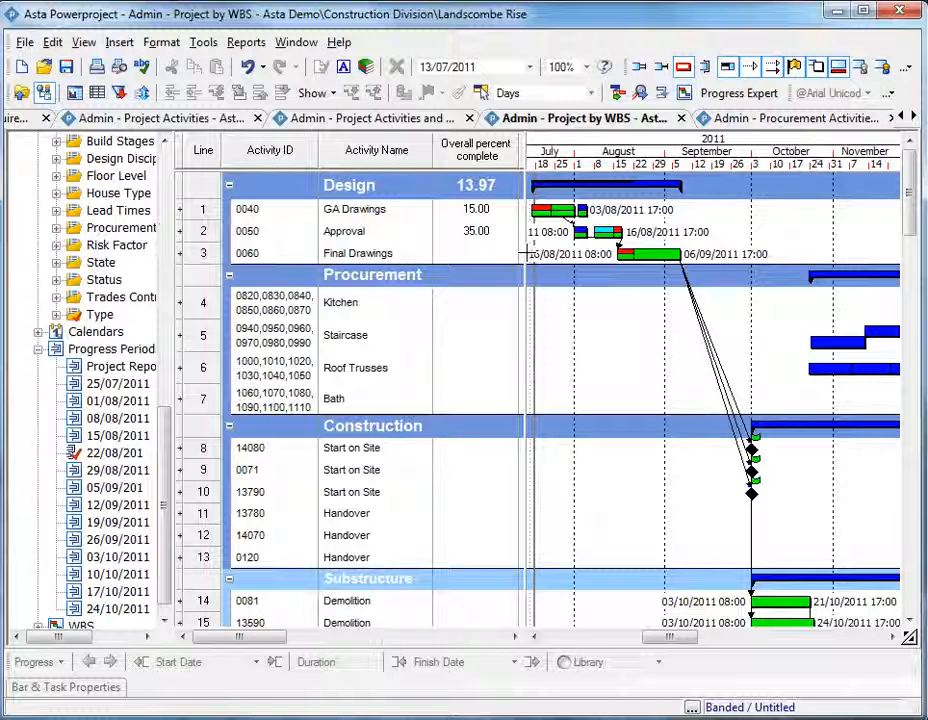
drag(522, 254, 518, 255)
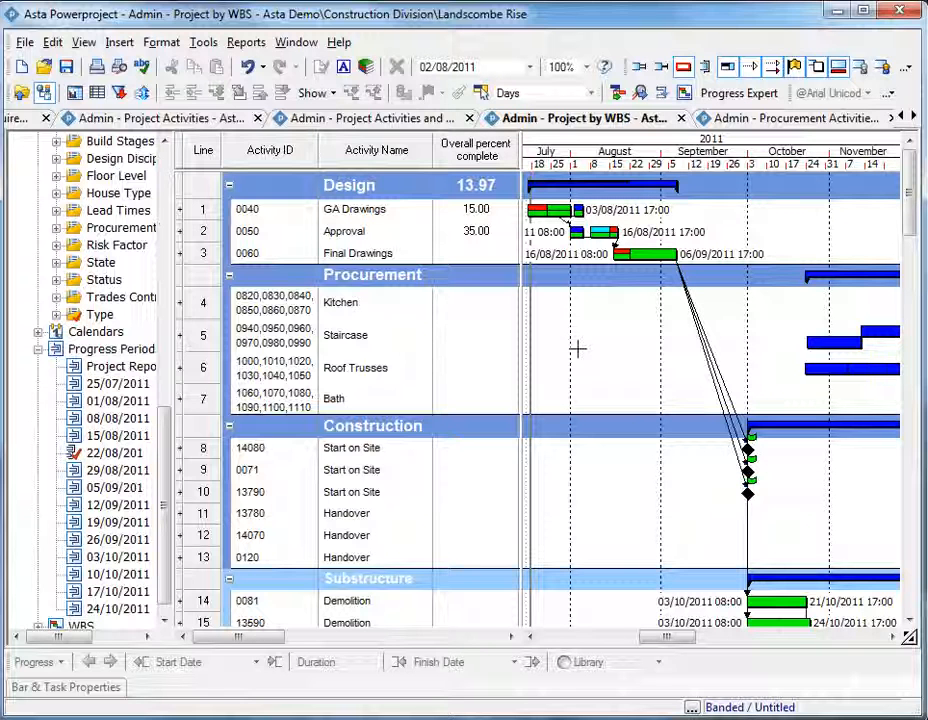
- Move the first part of the Approval bar earlier, running from 27/07/2011 to 29/07/2011
drag(576, 231, 564, 232)
click(564, 232)
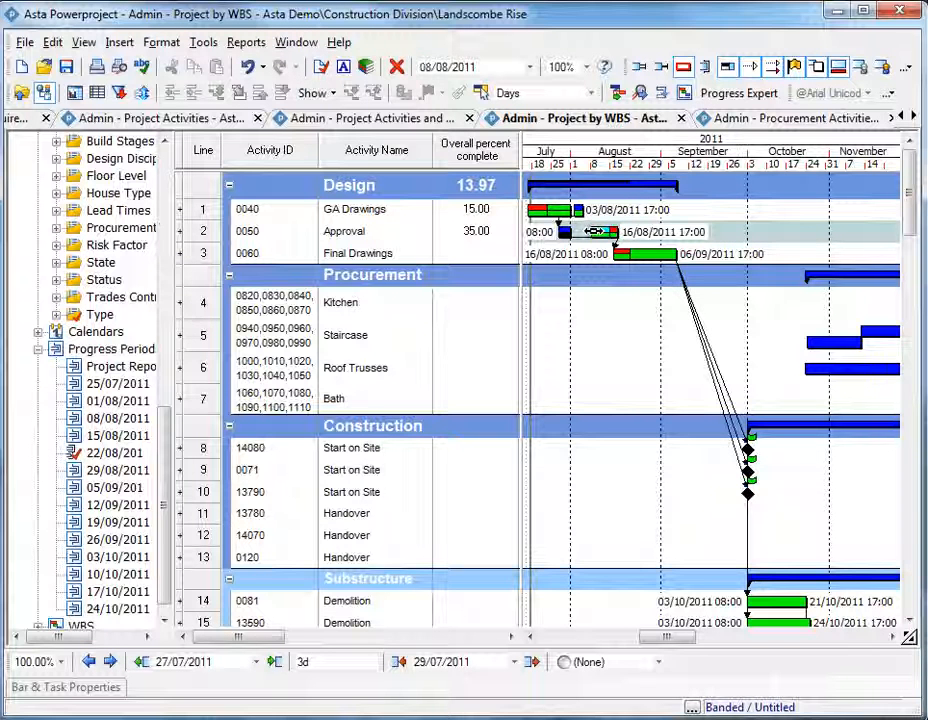
click(622, 354)
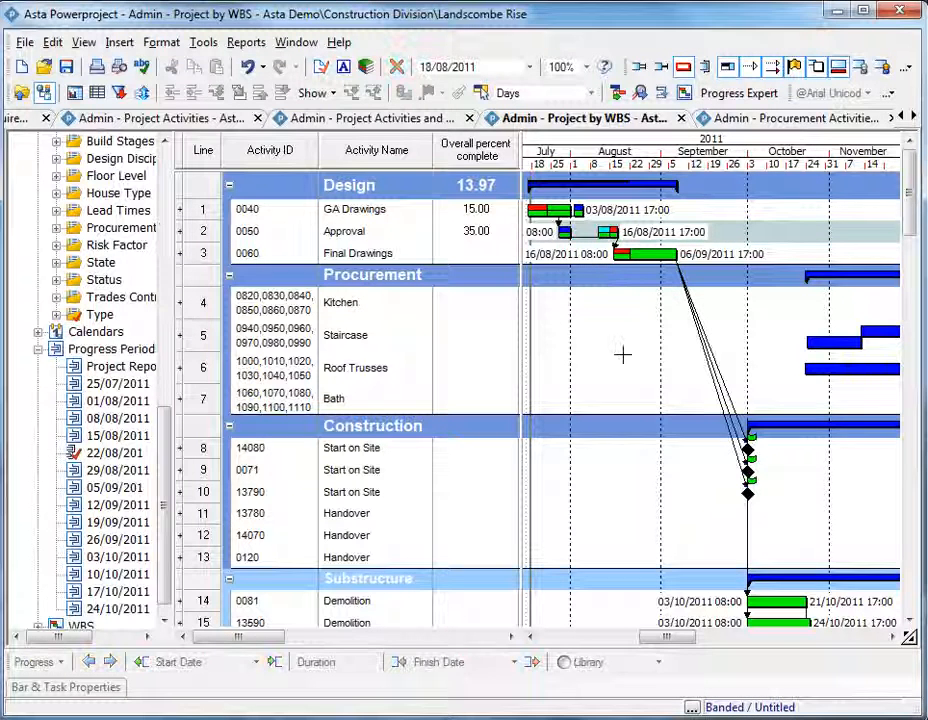
- Switch to the Procurement Activities view, inspect the Roof Trusses milestone and the Manufacture and Mobilisation columns, and narrow the table to Design Info
click(762, 118)
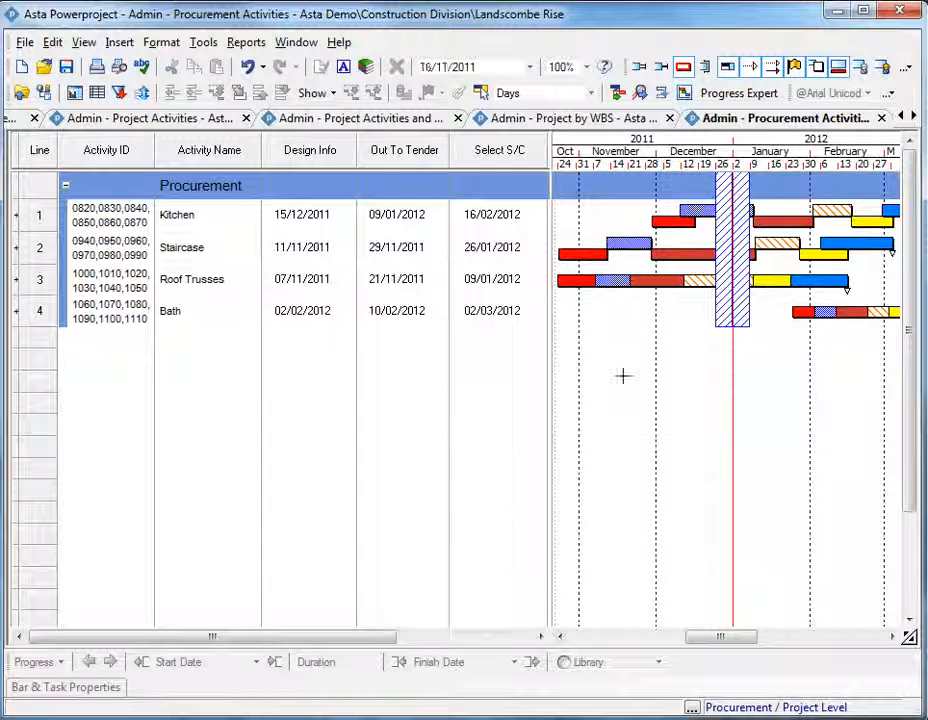
click(848, 292)
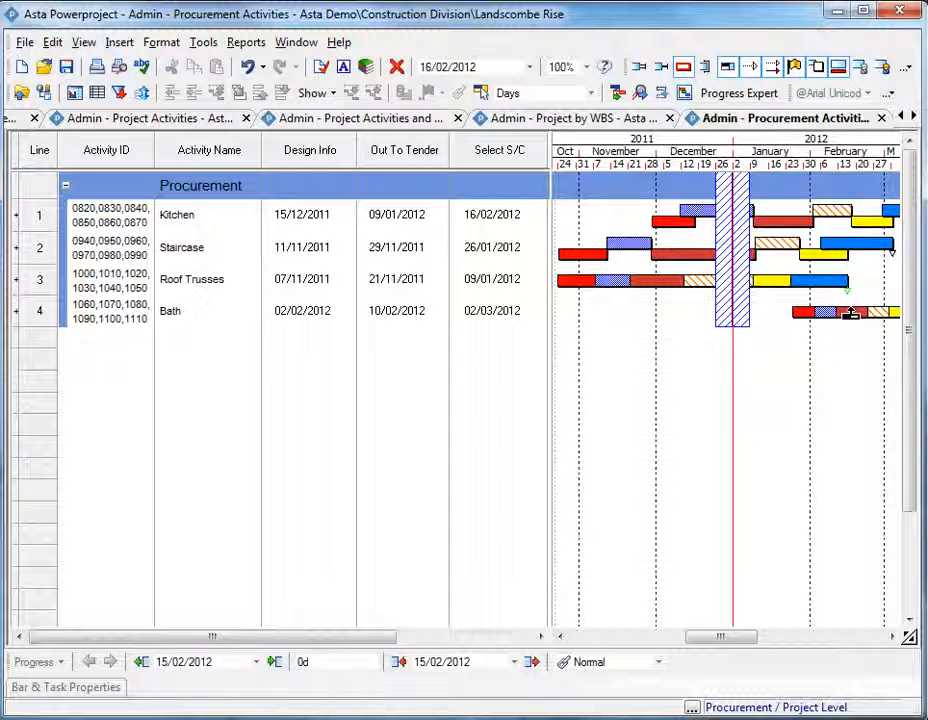
click(788, 416)
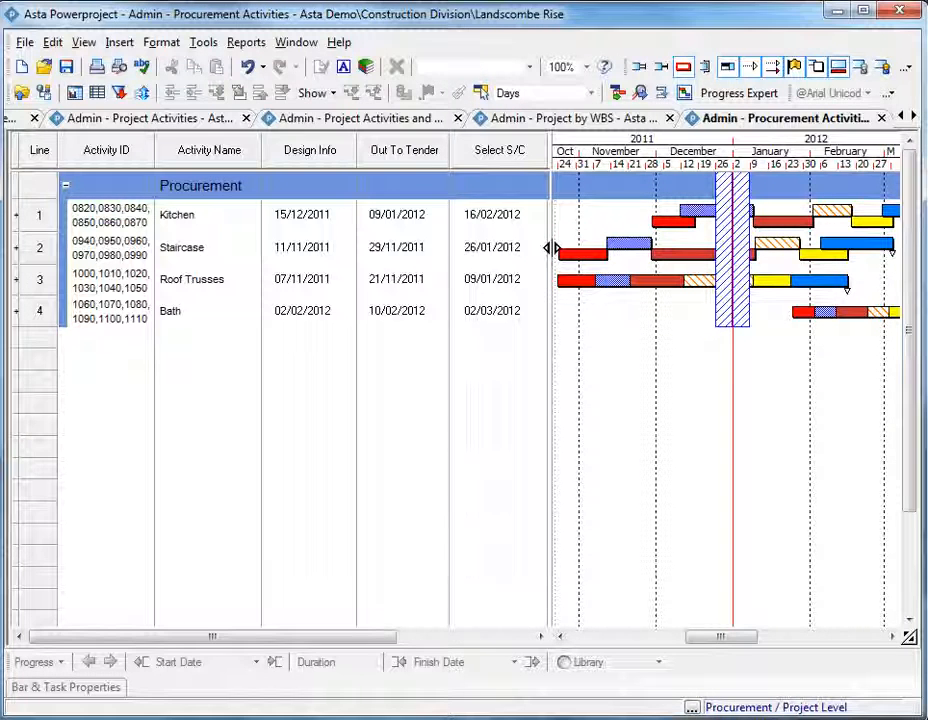
drag(551, 247, 679, 240)
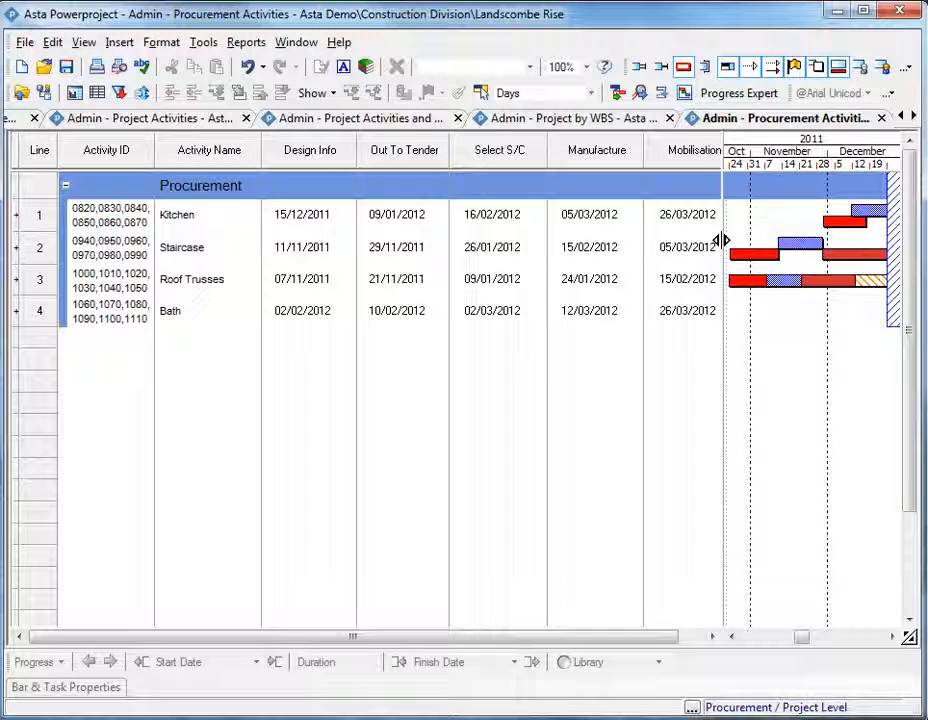
drag(720, 240, 358, 271)
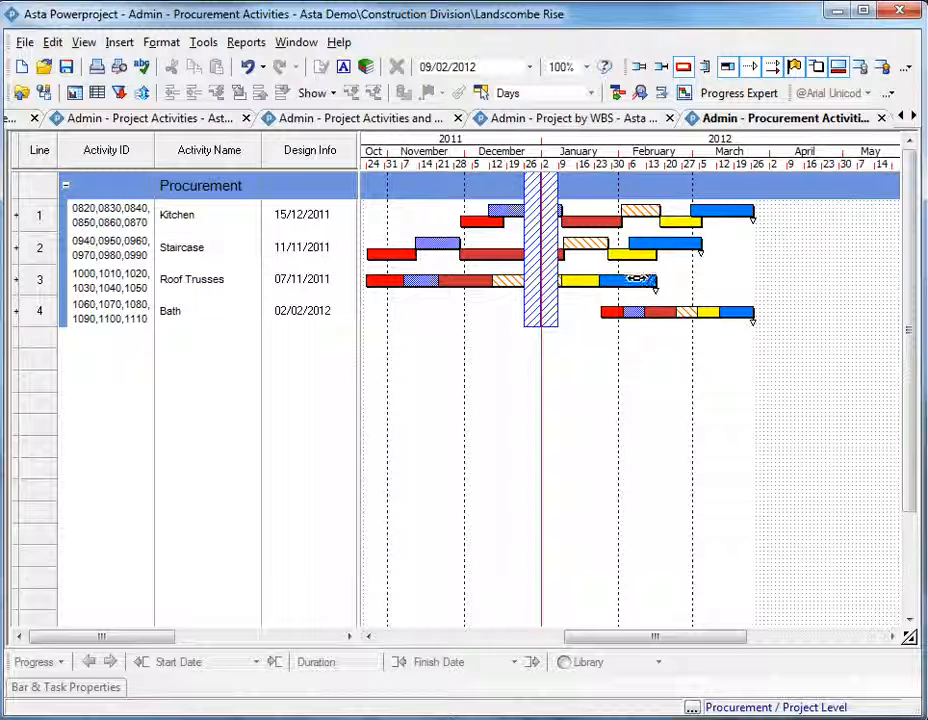
- Move the Staircase's second and third procurement bars to earlier dates
drag(437, 245, 465, 253)
click(509, 388)
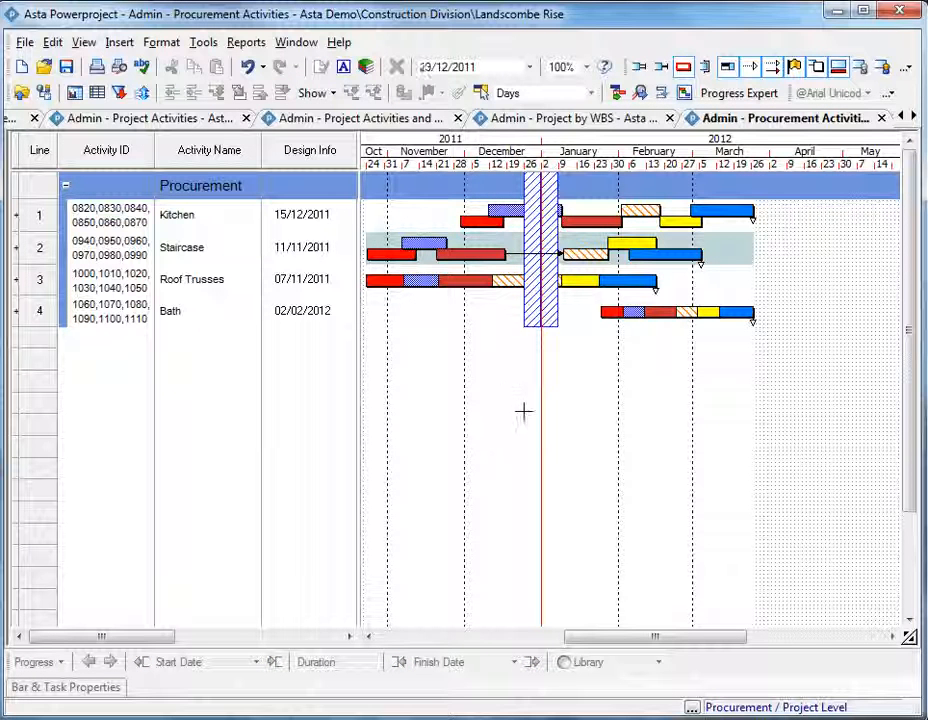
- Expand the Kitchen row to examine its linked individual procurement activities, then collapse it into one row again
click(16, 218)
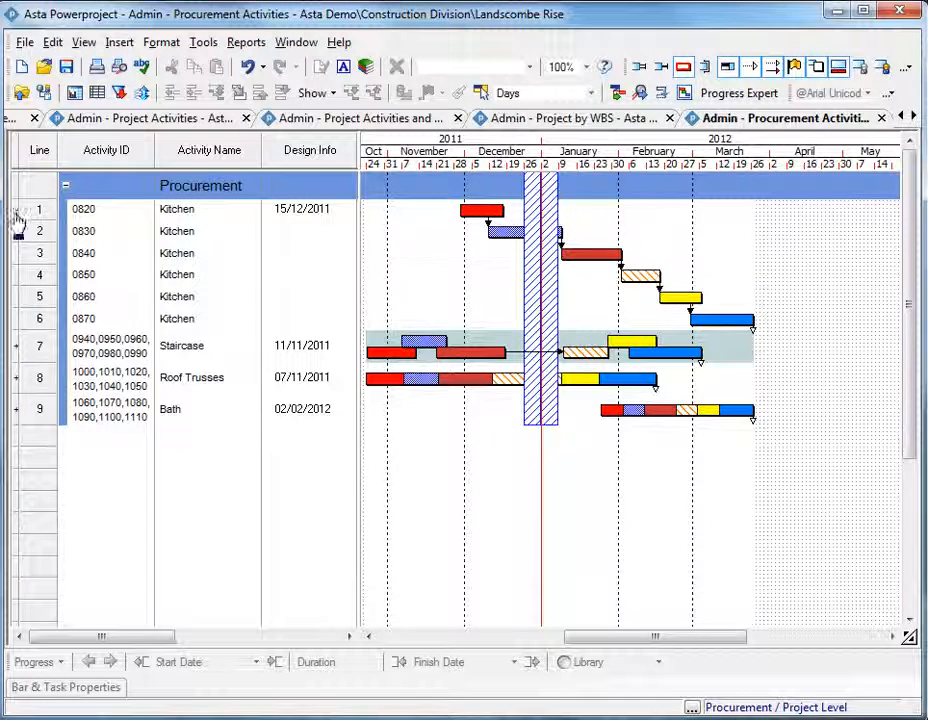
click(16, 218)
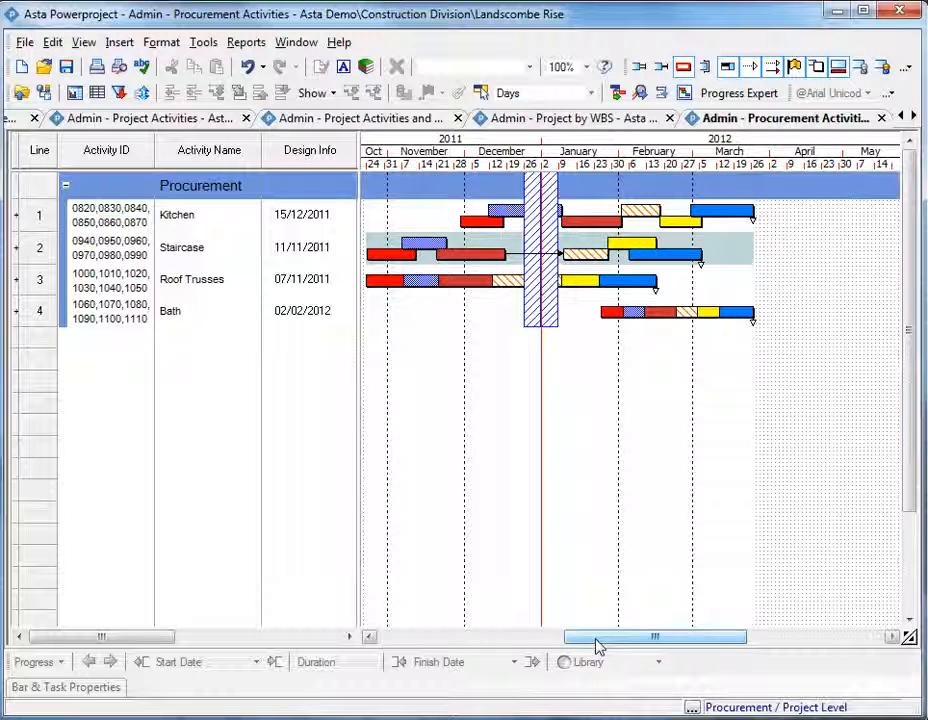
drag(596, 639, 597, 639)
- Switch to the TRACKING view and set the % complete of Final Drawings to 75
click(913, 119)
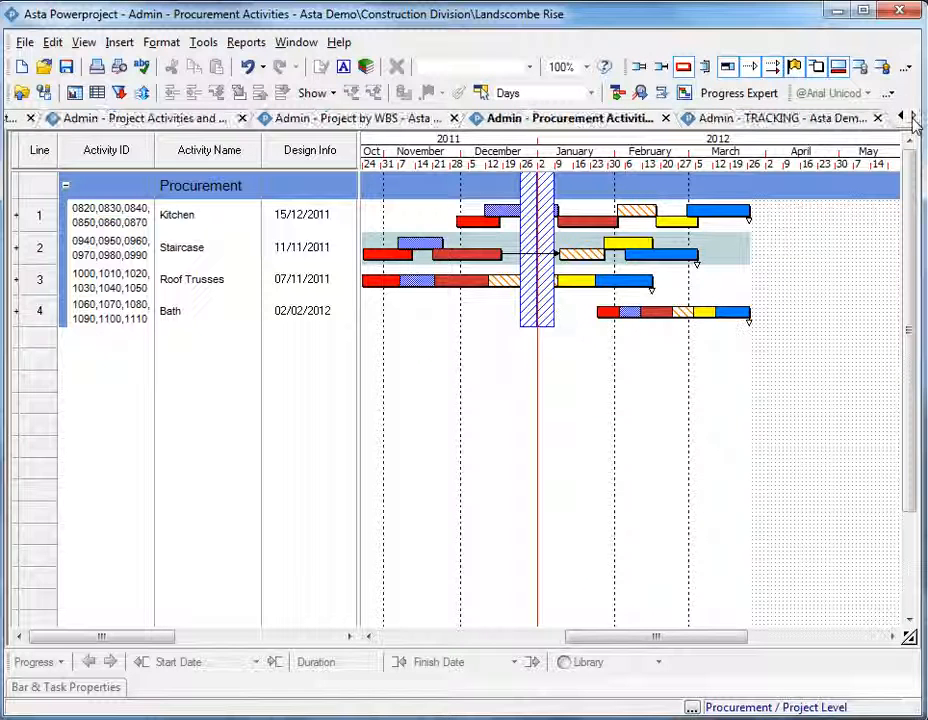
click(760, 119)
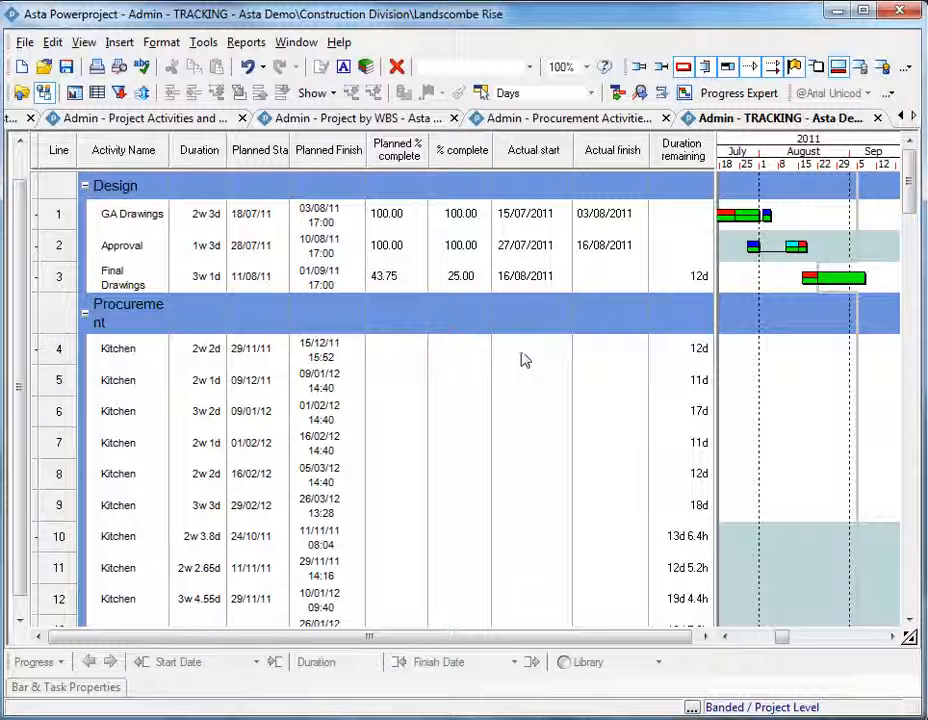
click(466, 356)
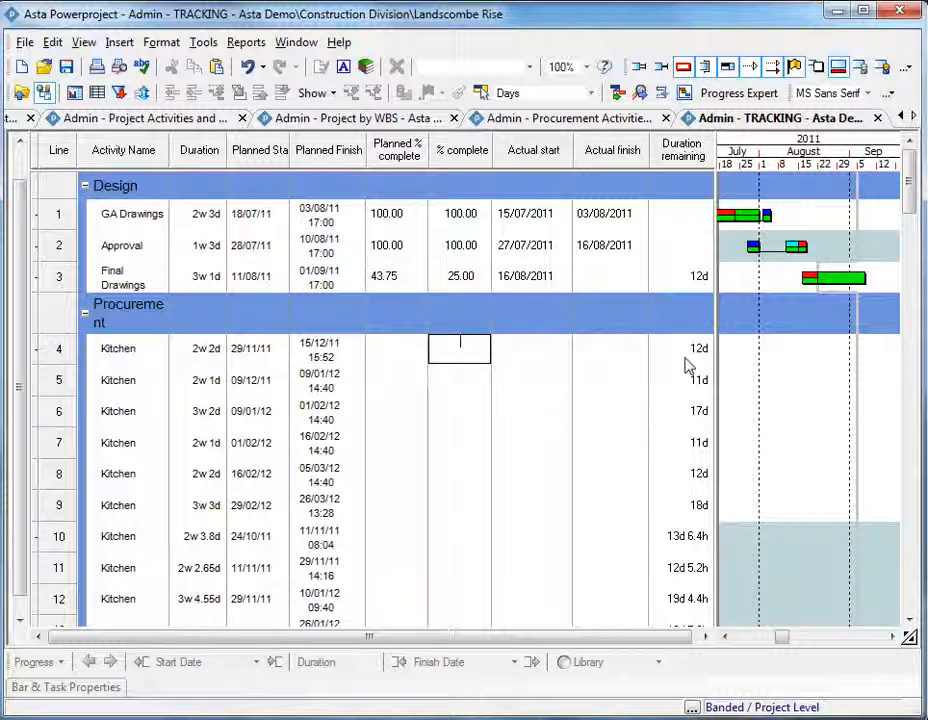
click(470, 280)
drag(470, 278, 426, 276)
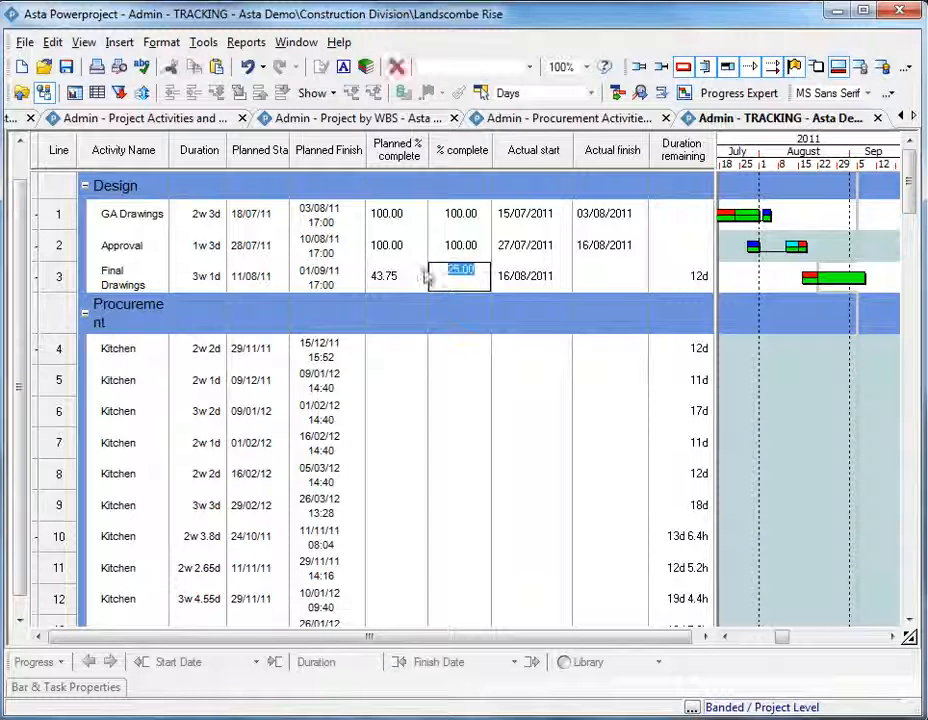
text(75)
key(Return)
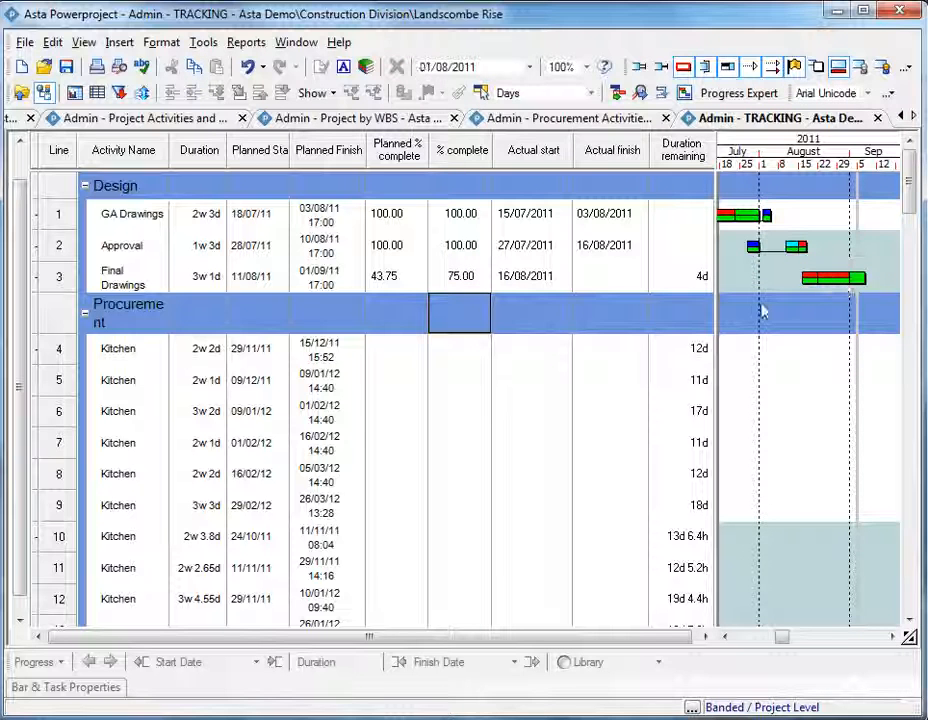
- Look at the date chooser for the actual start of Final Drawings, then leave the cell
click(558, 278)
click(563, 278)
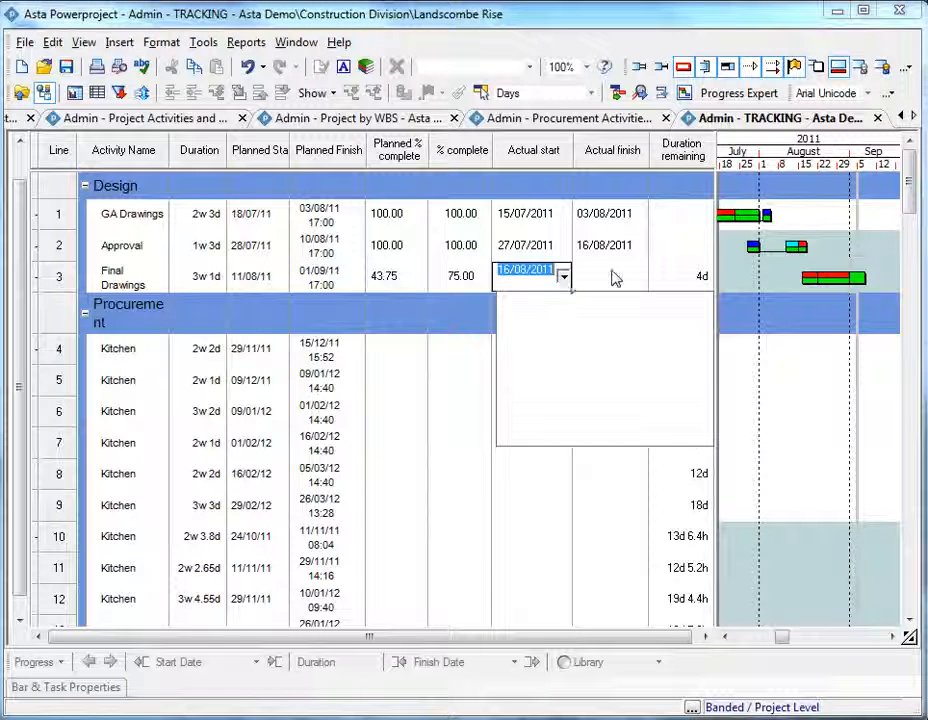
click(561, 278)
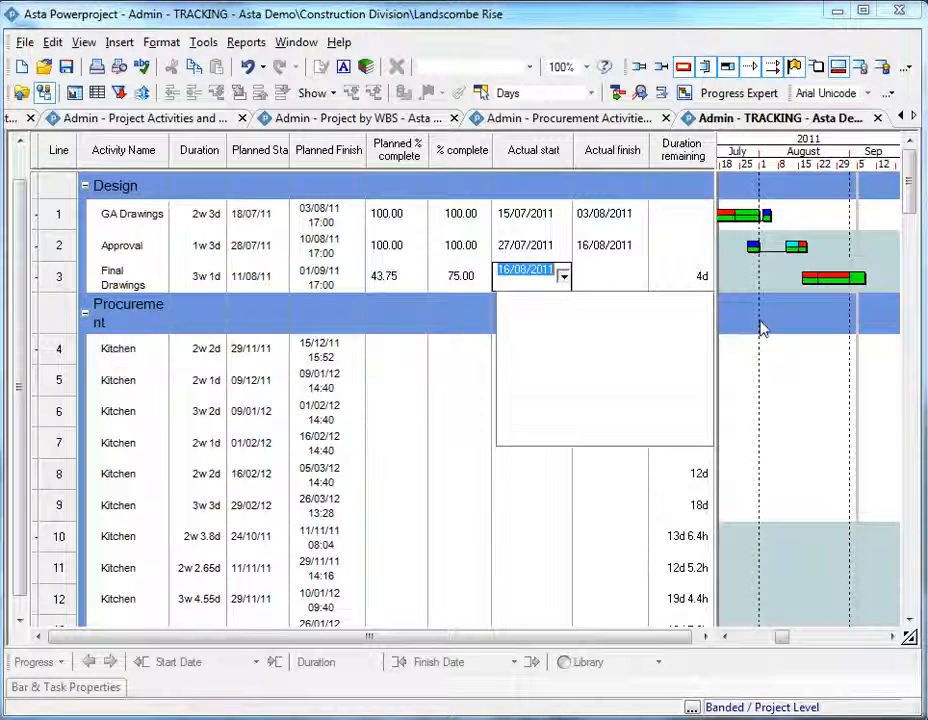
click(762, 327)
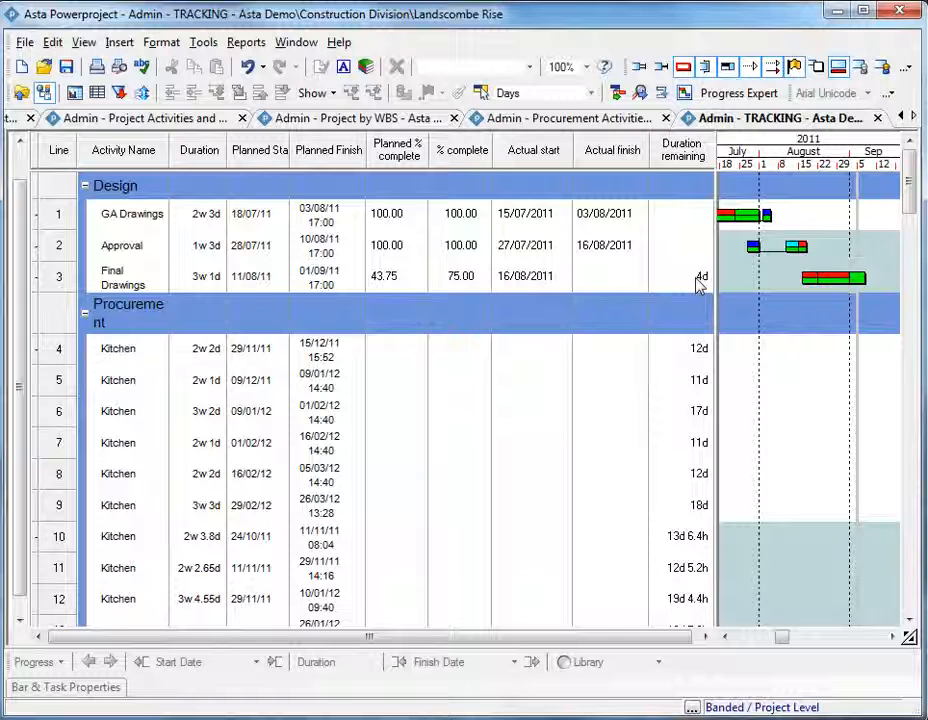
- Switch to the web browser, review the Asta Construction project status report and its project table, and bring up the Project Classic Schedule Report
click(837, 12)
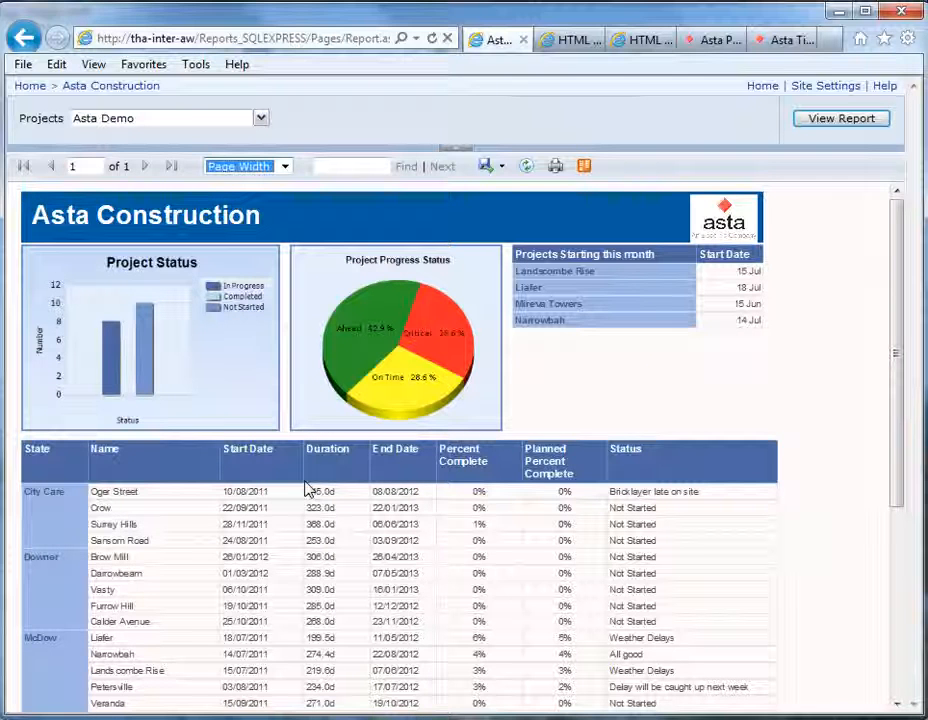
mouse_move(373, 352)
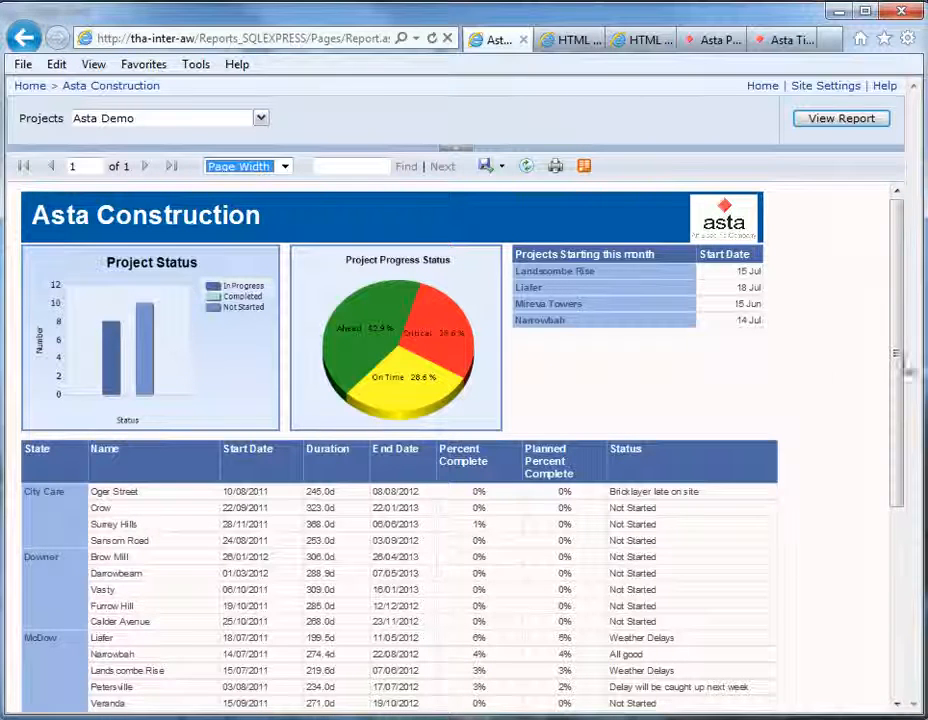
drag(896, 358, 897, 420)
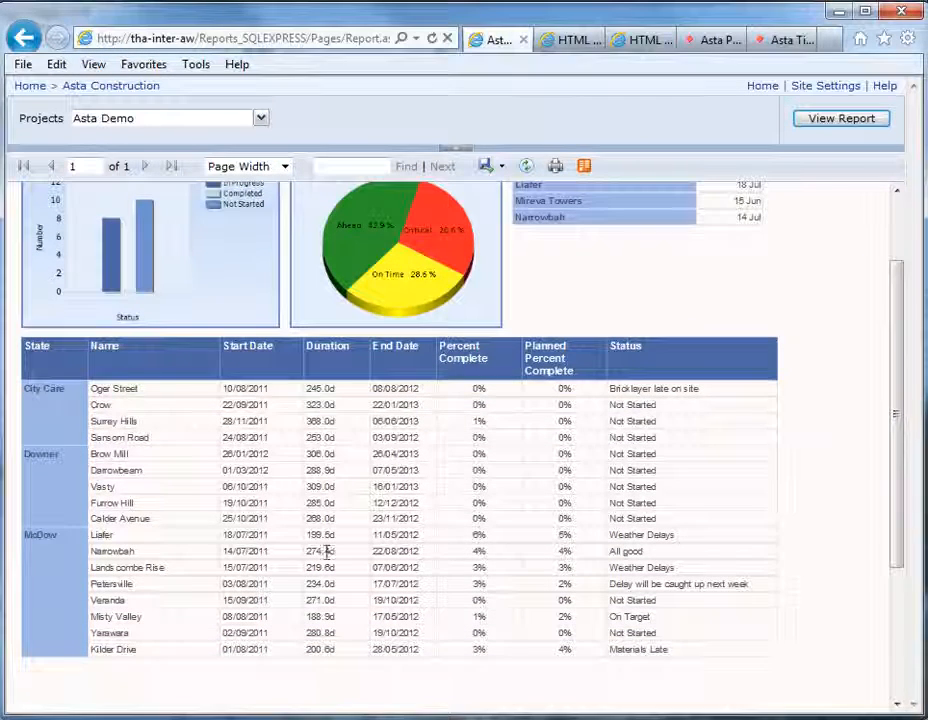
scroll(895, 533, up, 2)
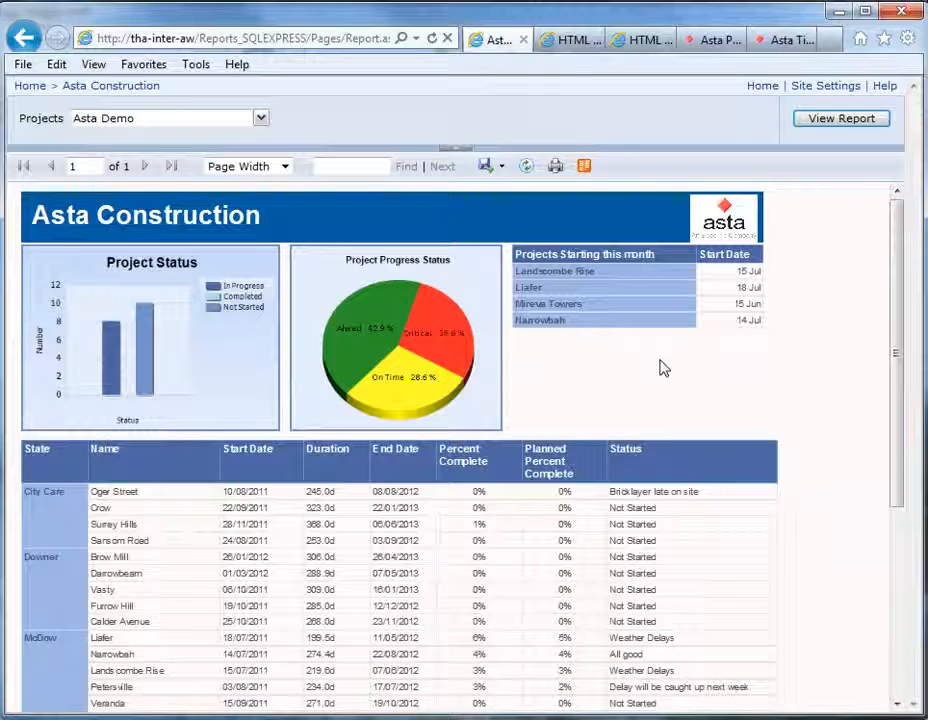
click(568, 45)
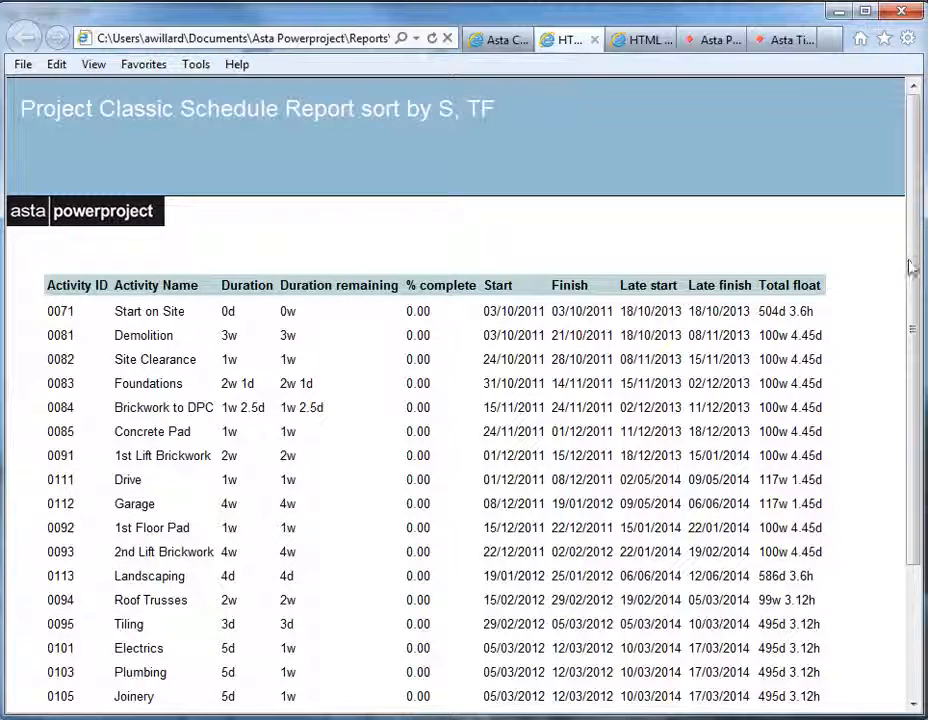
- Bring up the Project Earned Value report and look through the earned value figures of the projects in each region
mouse_move(913, 259)
mouse_down()
mouse_move(916, 395)
mouse_move(913, 258)
mouse_up()
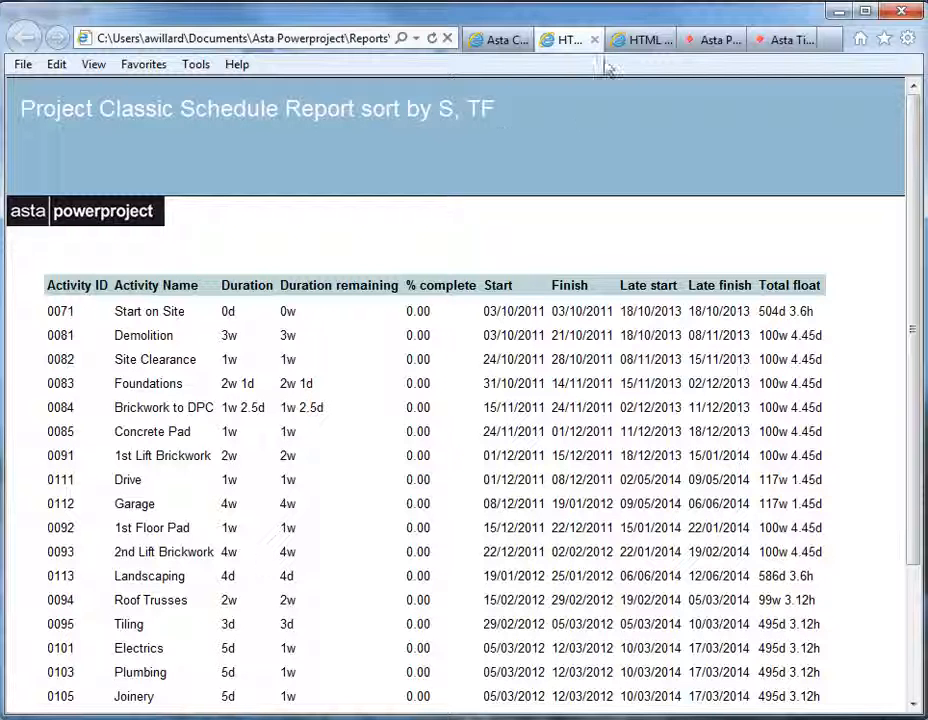
click(628, 40)
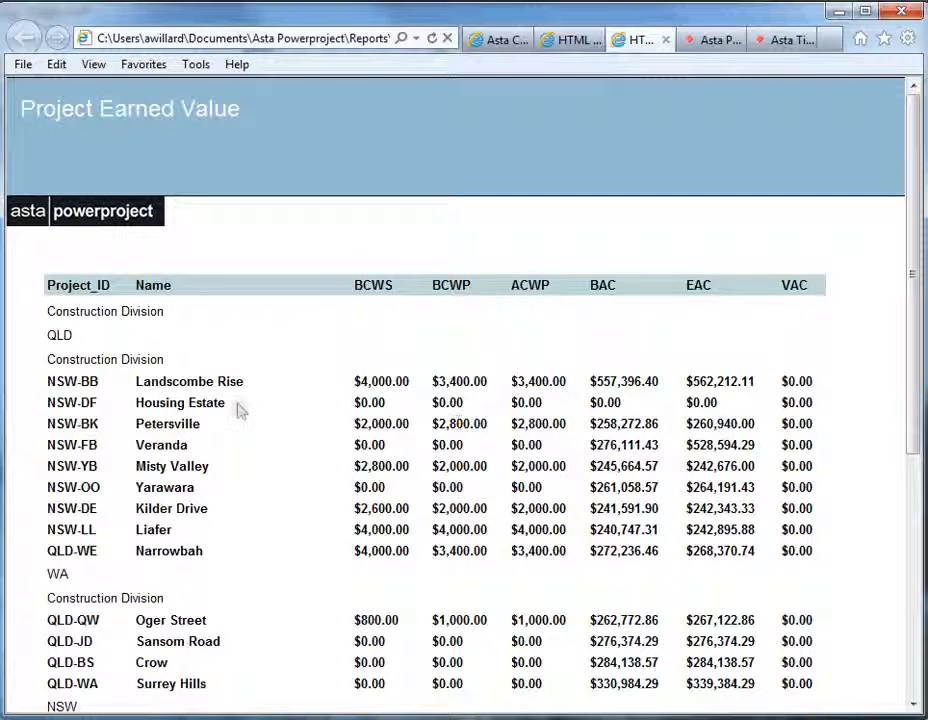
drag(913, 253, 913, 326)
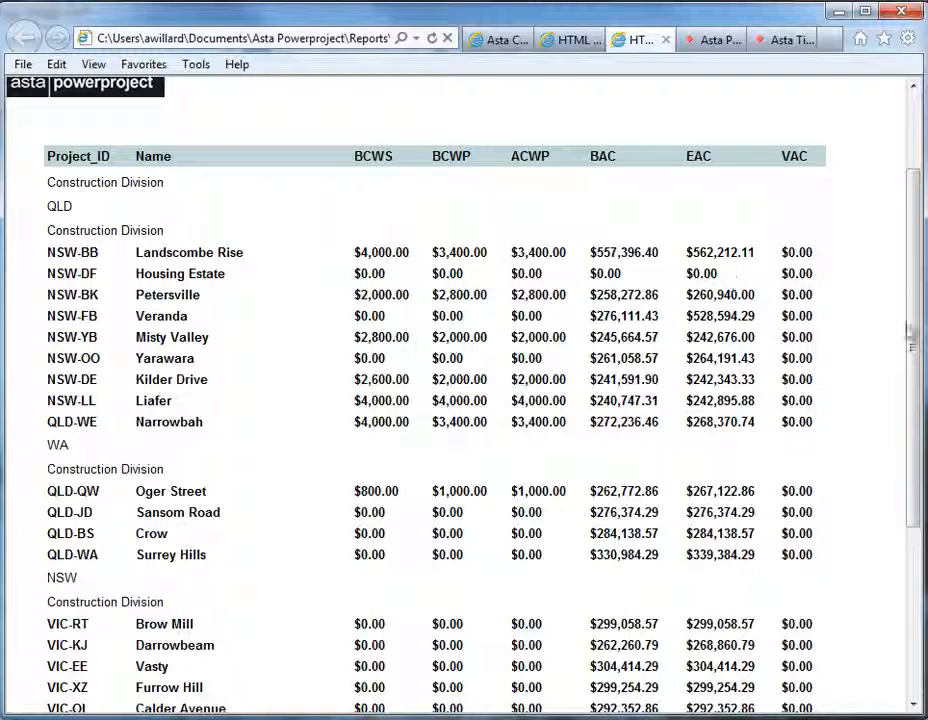
drag(911, 331, 917, 244)
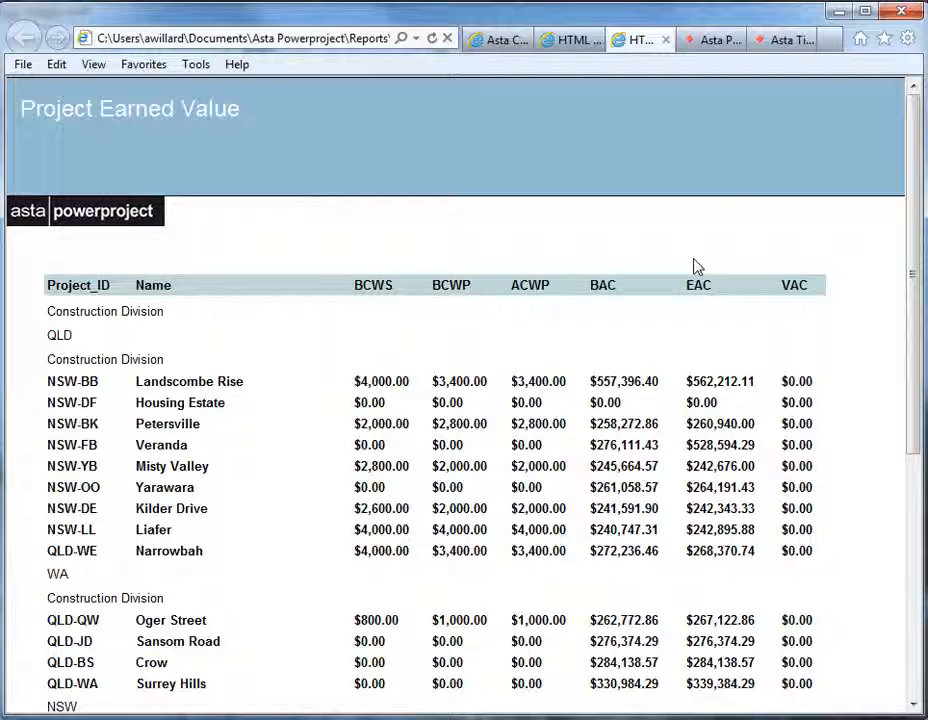
- Switch to Asta Powerproject and open the AstaGE view to examine the projects' contract, contact, photo, longitude and latitude columns
click(837, 12)
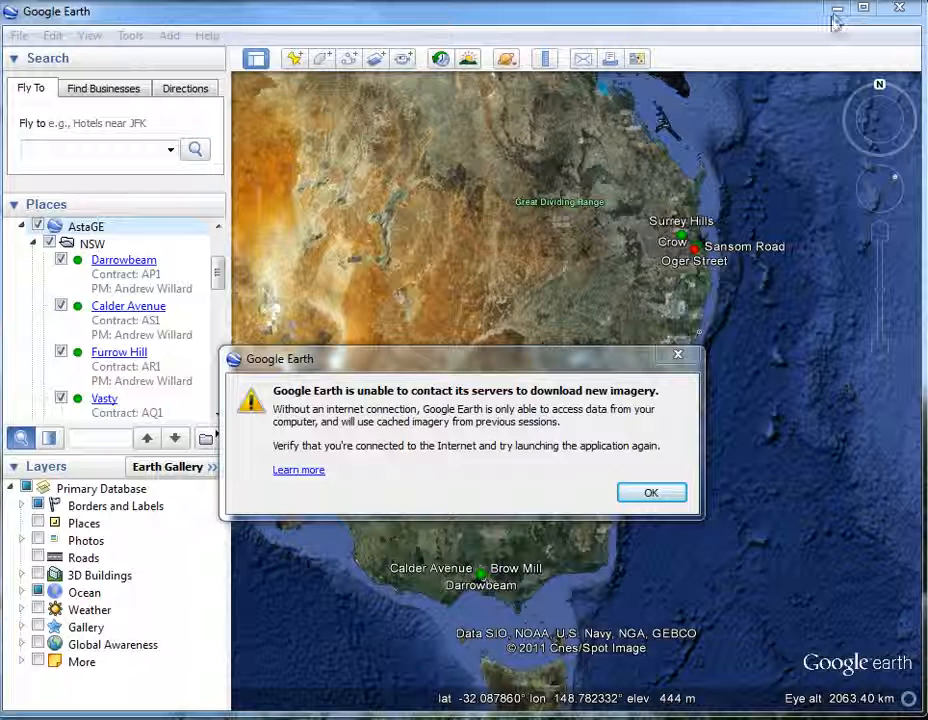
click(645, 492)
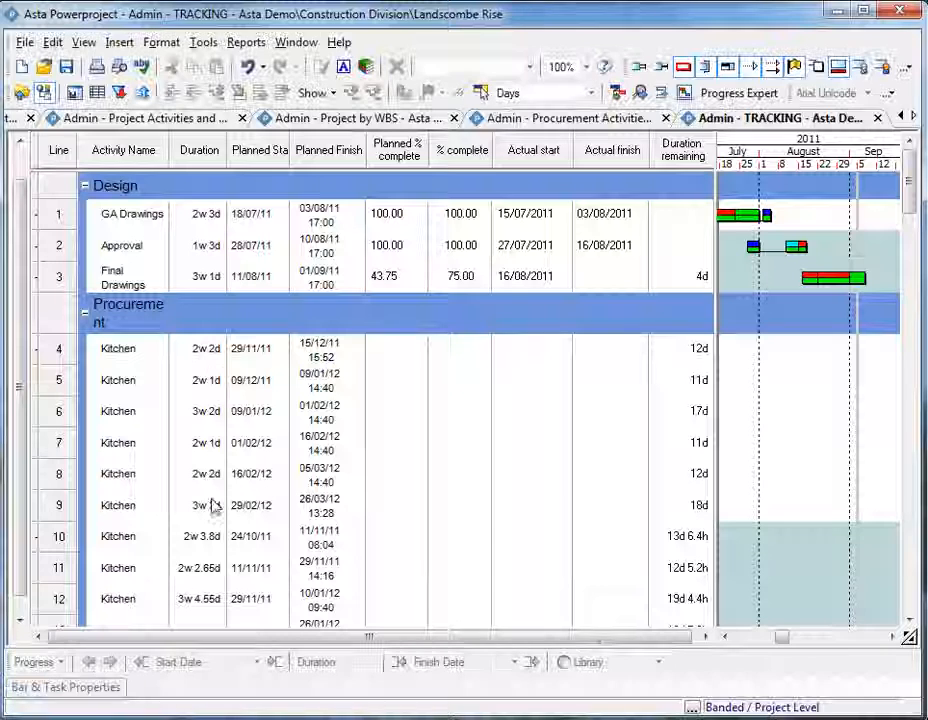
click(74, 92)
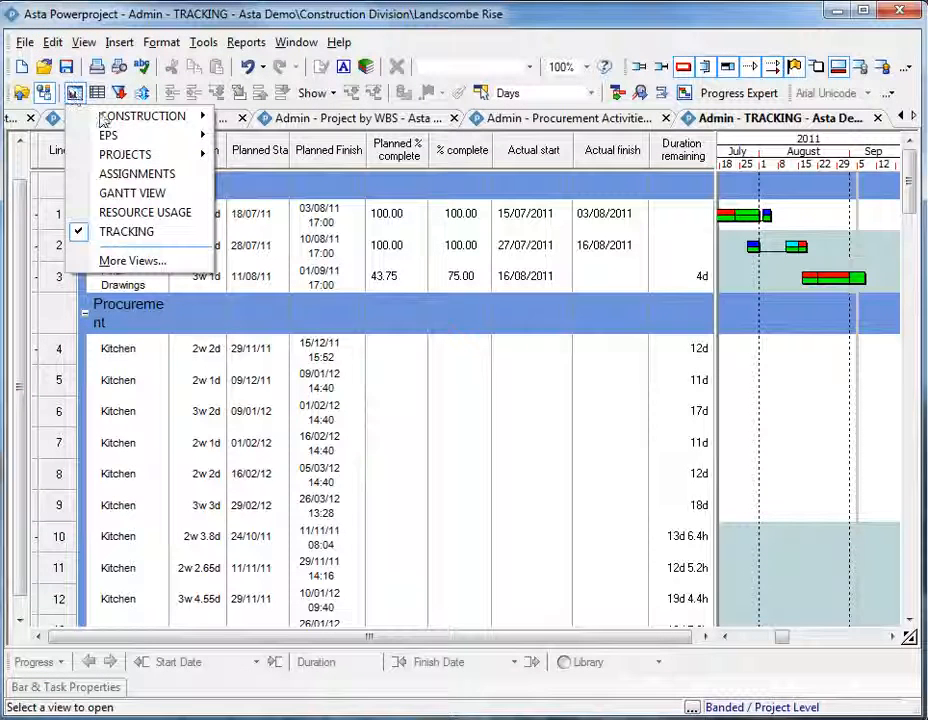
mouse_move(110, 137)
click(261, 135)
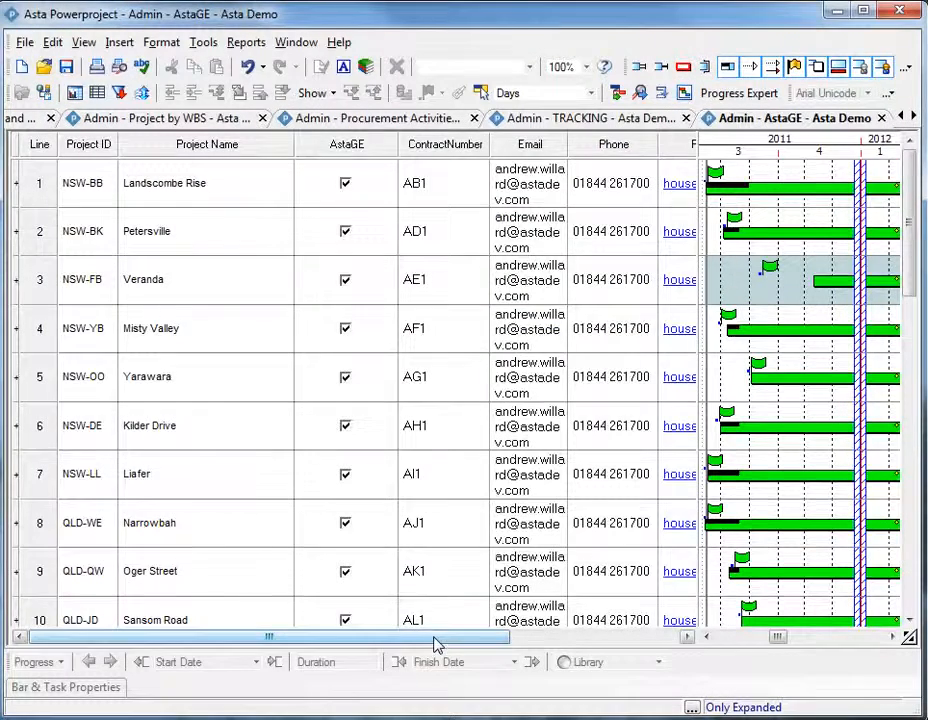
drag(435, 638, 601, 637)
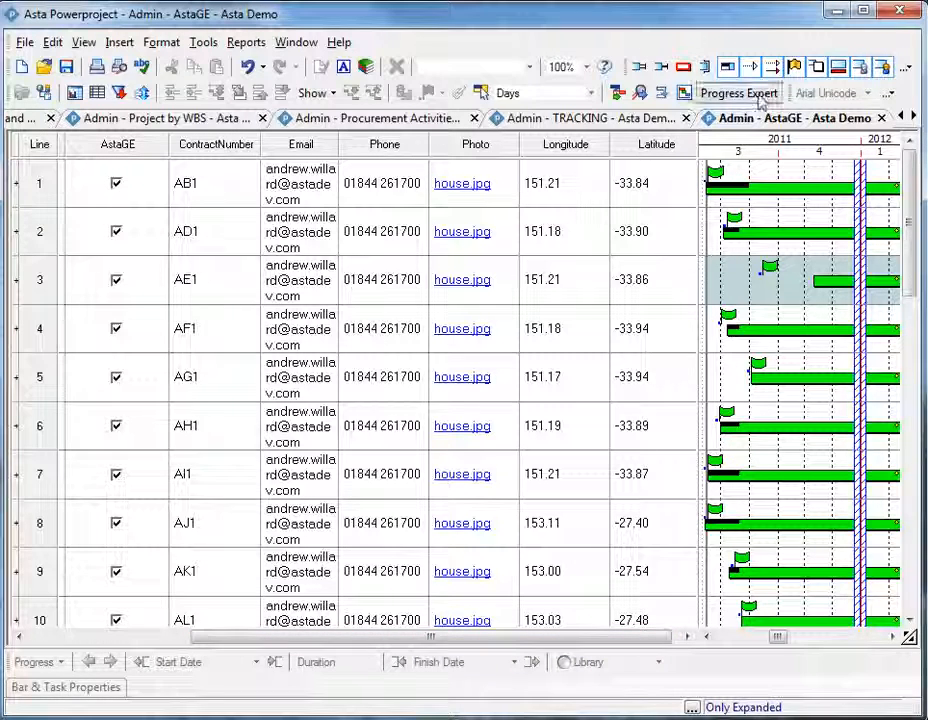
- Switch to Google Earth and zoom in on the coastal cluster of project markers around Landscombe Rise, Petersville and Misty Valley
click(836, 11)
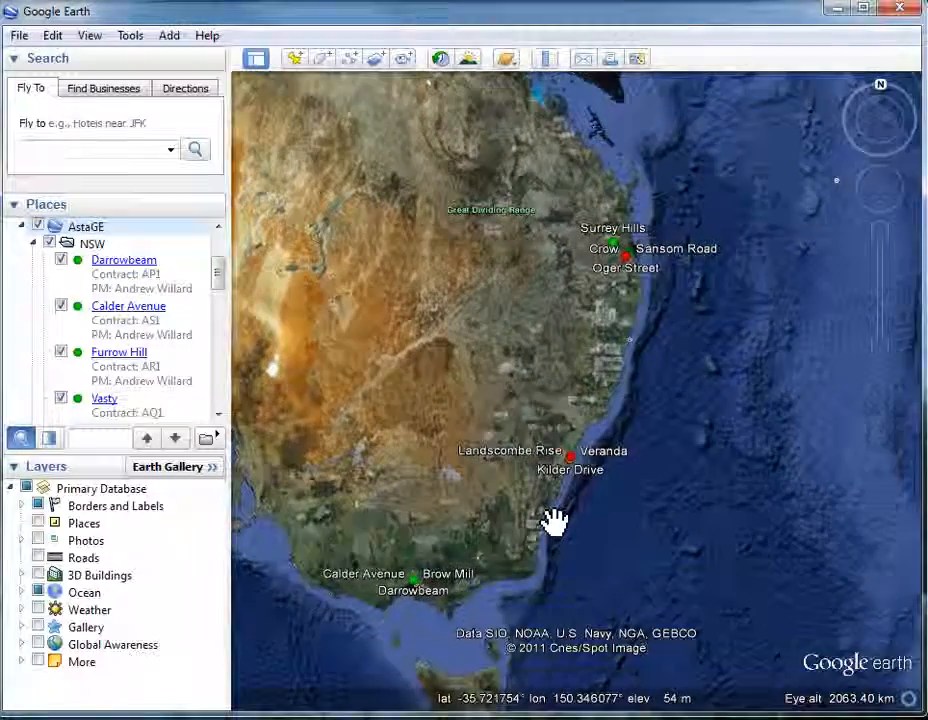
double_click(553, 521)
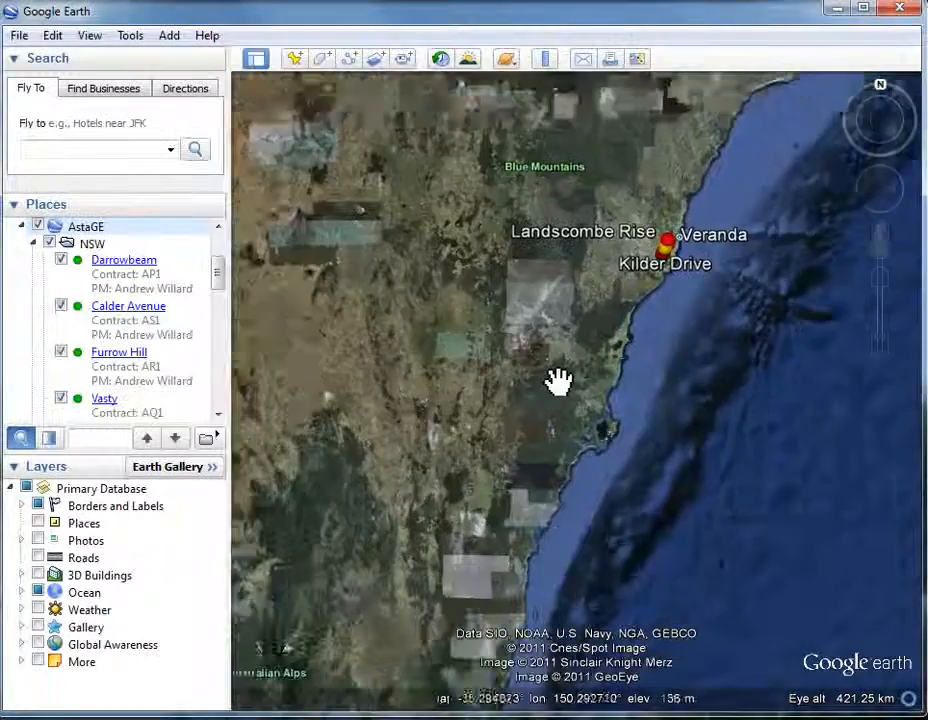
drag(555, 381, 491, 487)
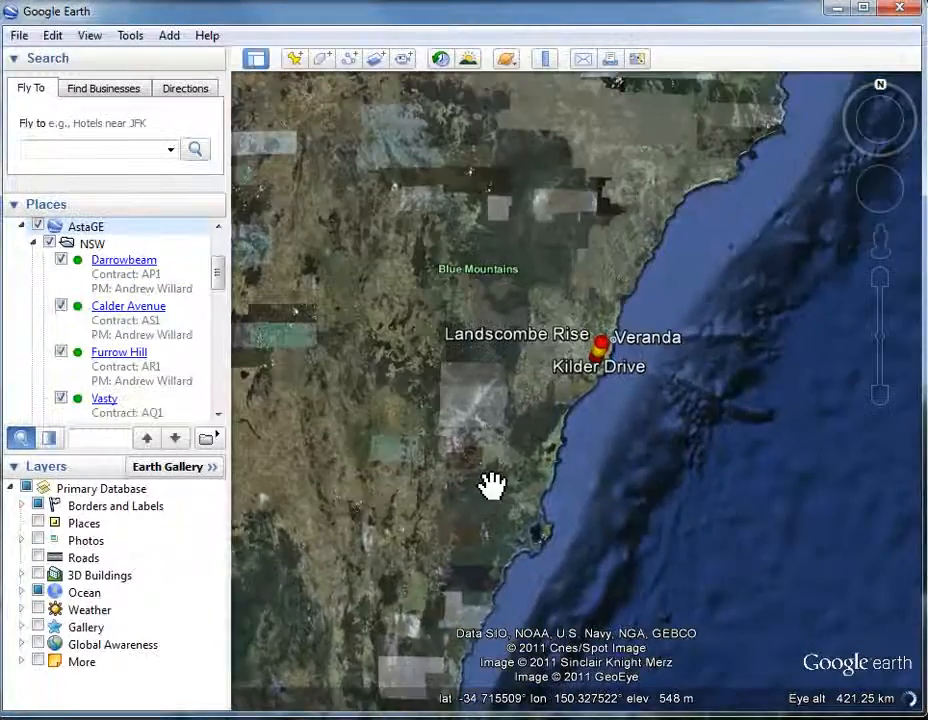
double_click(490, 485)
drag(557, 357, 441, 576)
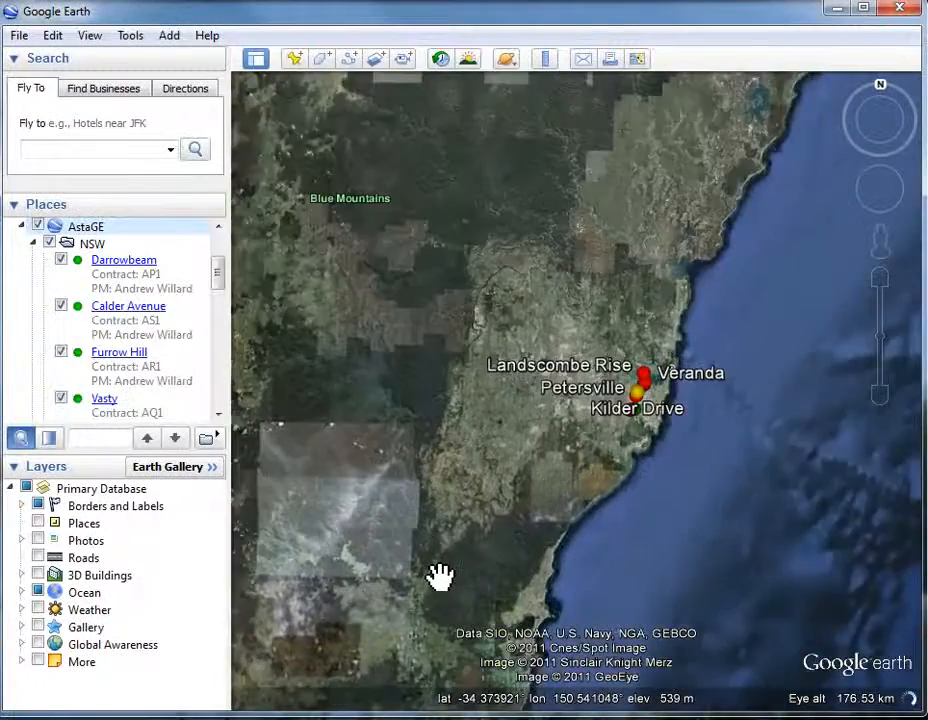
double_click(439, 574)
drag(670, 347, 414, 580)
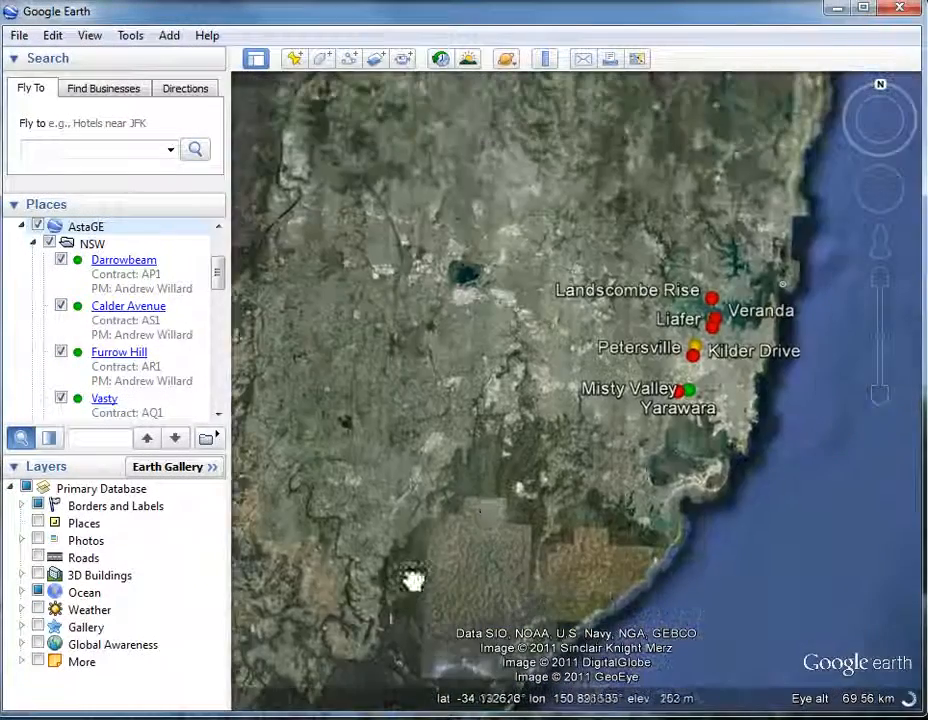
double_click(497, 493)
drag(576, 416, 335, 572)
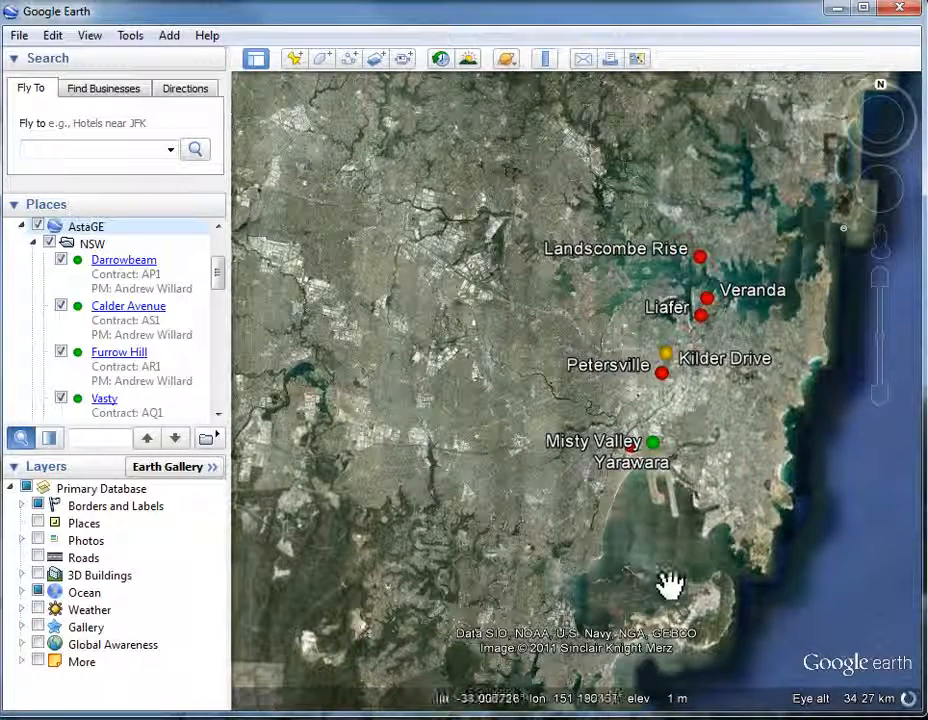
- View the project details of the Petersville and Misty Valley markers on the map, closing each information balloon
click(661, 374)
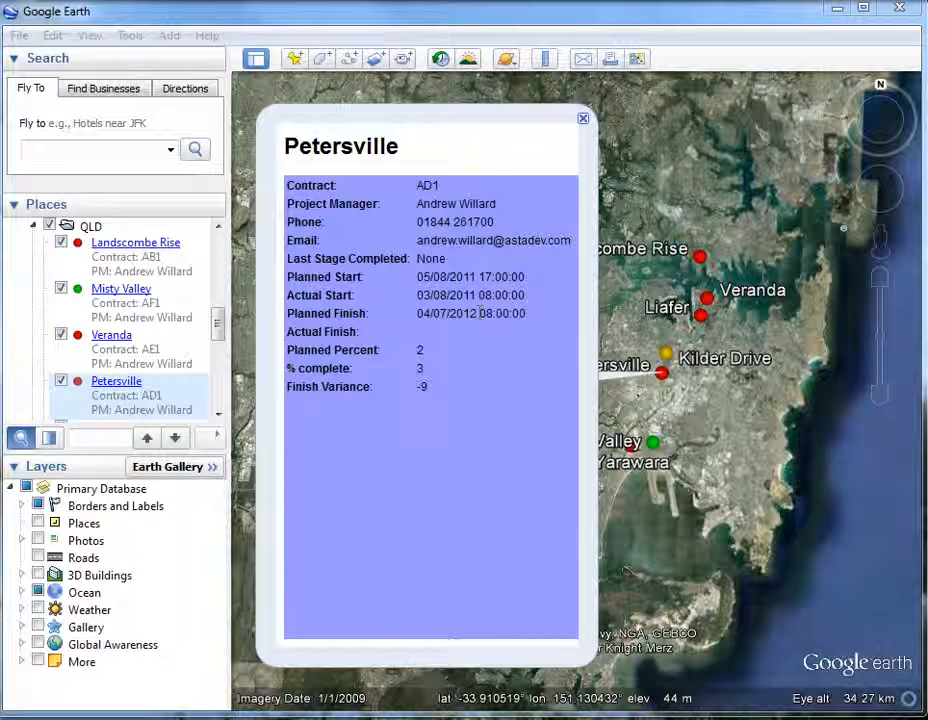
click(585, 121)
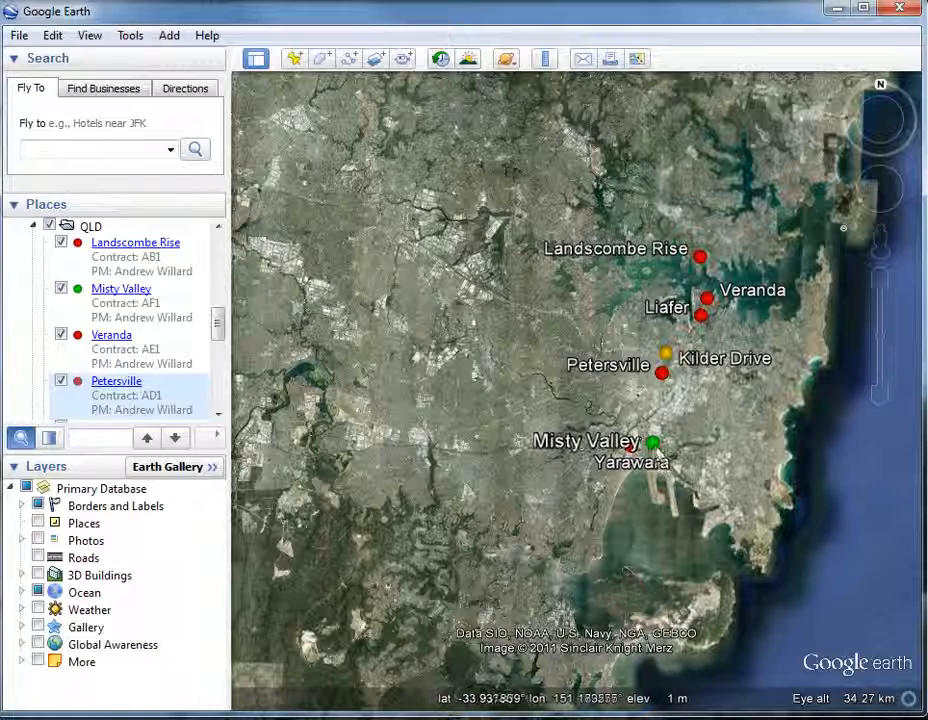
click(652, 442)
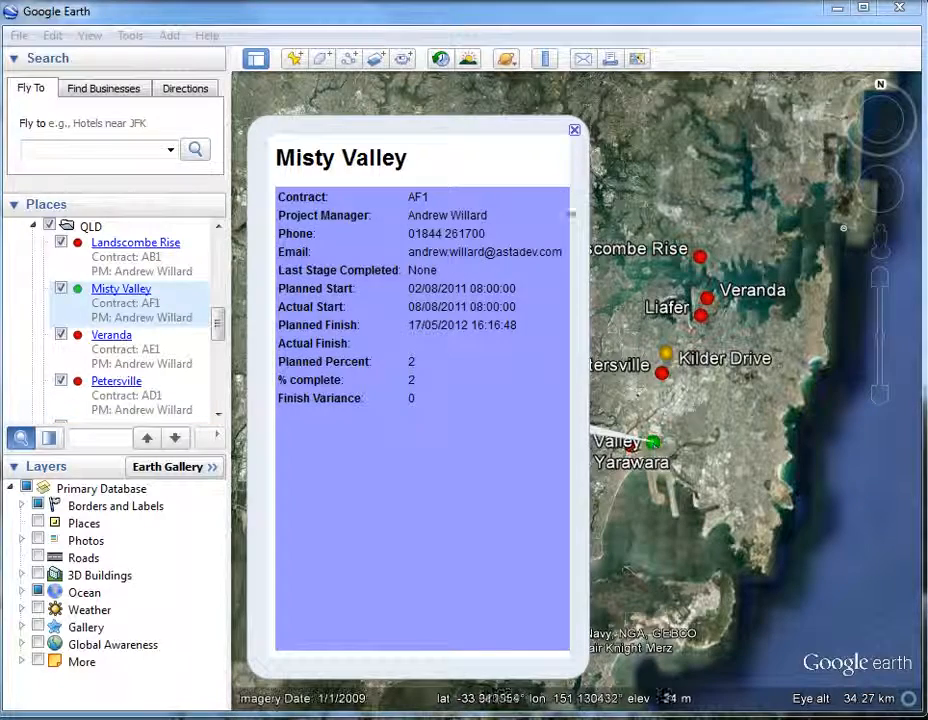
click(575, 133)
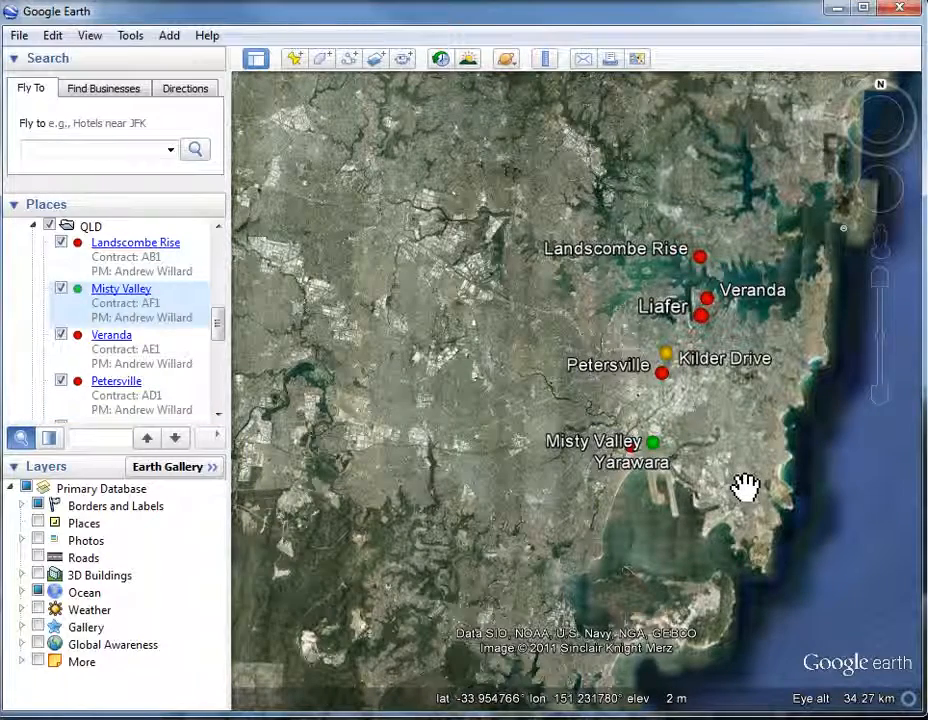
- Fly to the Surrey Hills project from the places list, view its project details, and close the balloon
drag(219, 331, 226, 392)
click(122, 340)
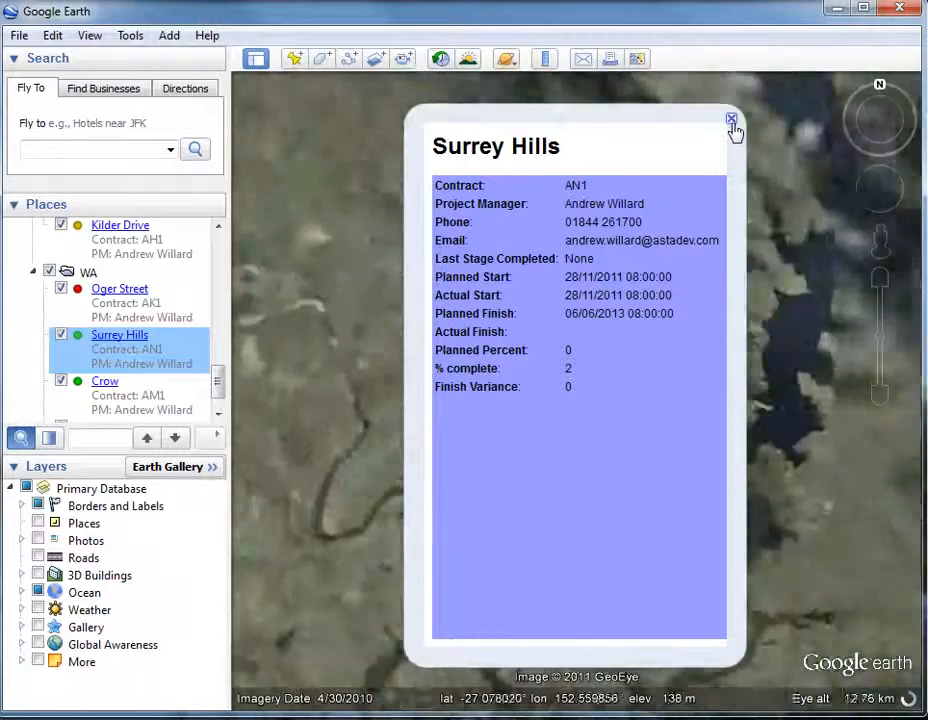
click(732, 121)
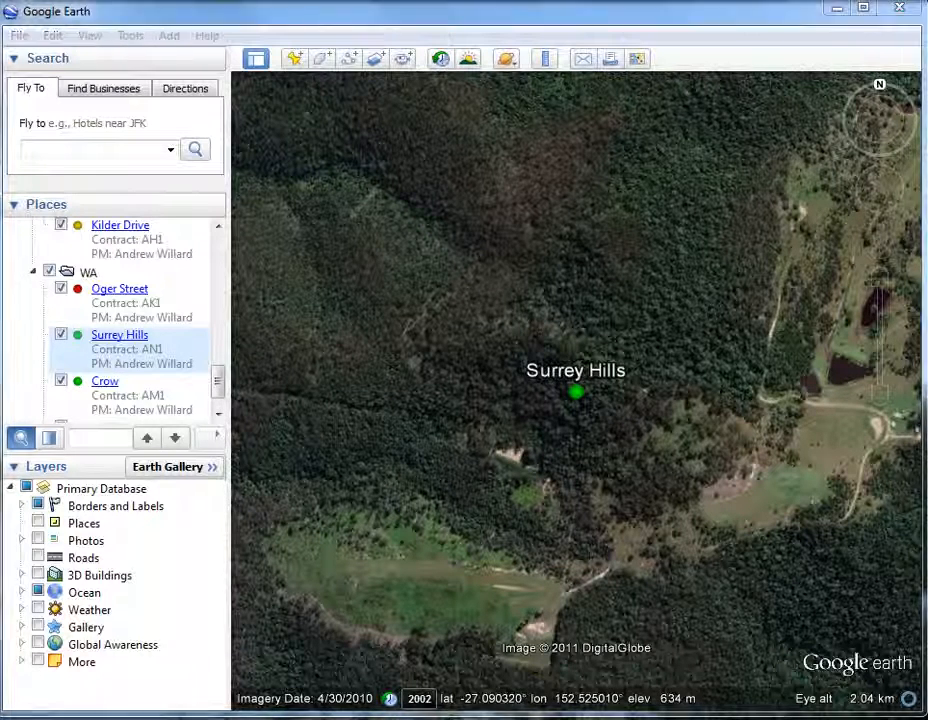
- Switch to Asta Project Browser in the web browser, reveal the programme tree to review the projects, and hide it again
click(456, 706)
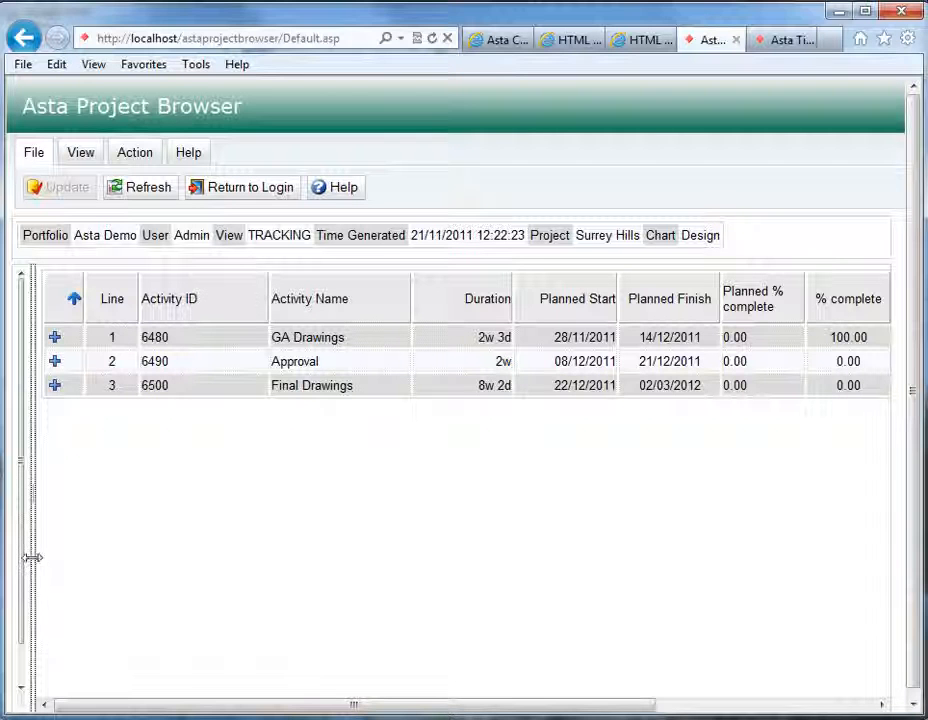
drag(35, 557, 235, 563)
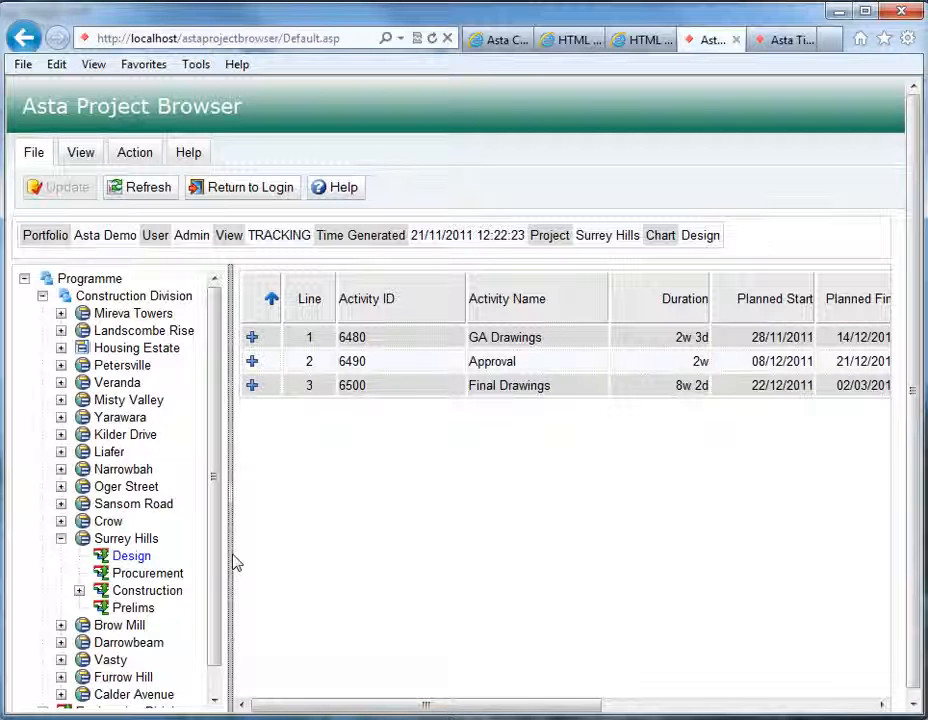
drag(231, 561, 36, 568)
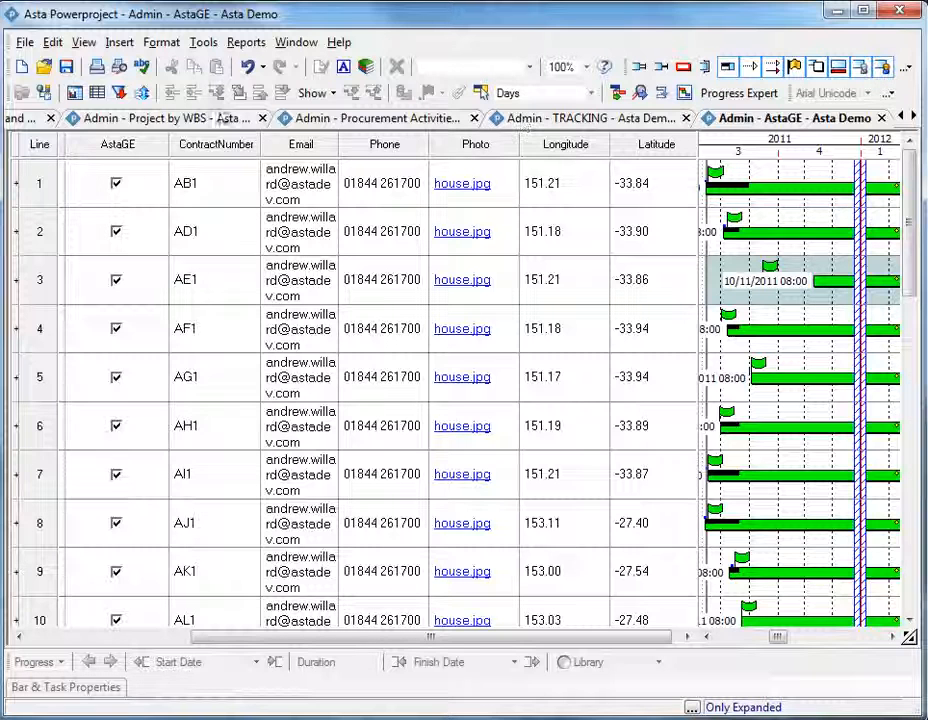
- Return to the Project Activities view in Asta Powerproject and bring the Surrey Hills Design chart into view in the project tree
click(140, 120)
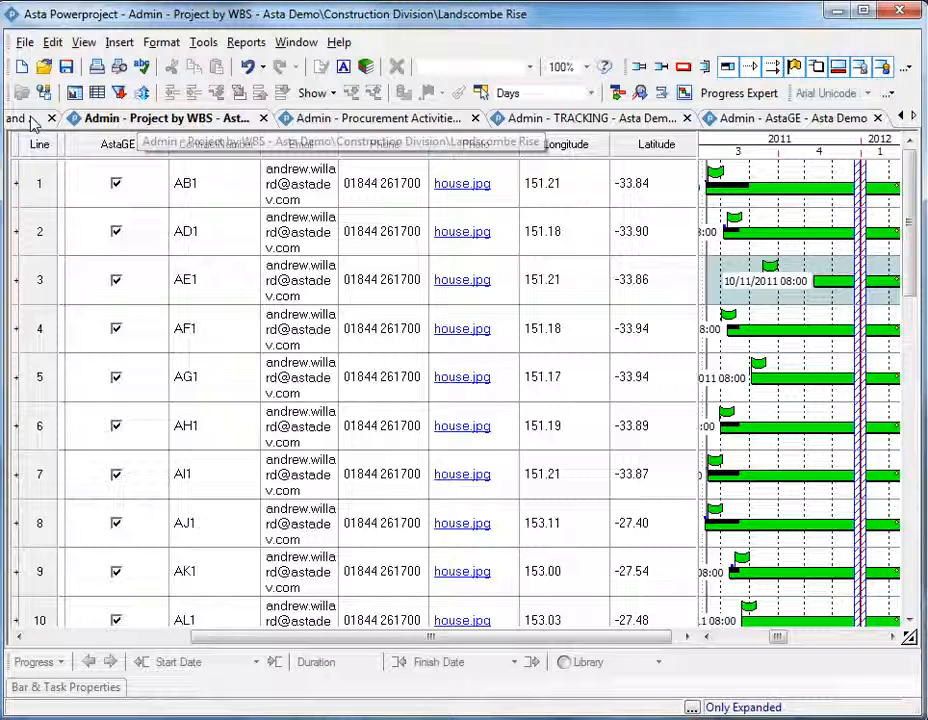
click(33, 120)
click(903, 117)
click(124, 117)
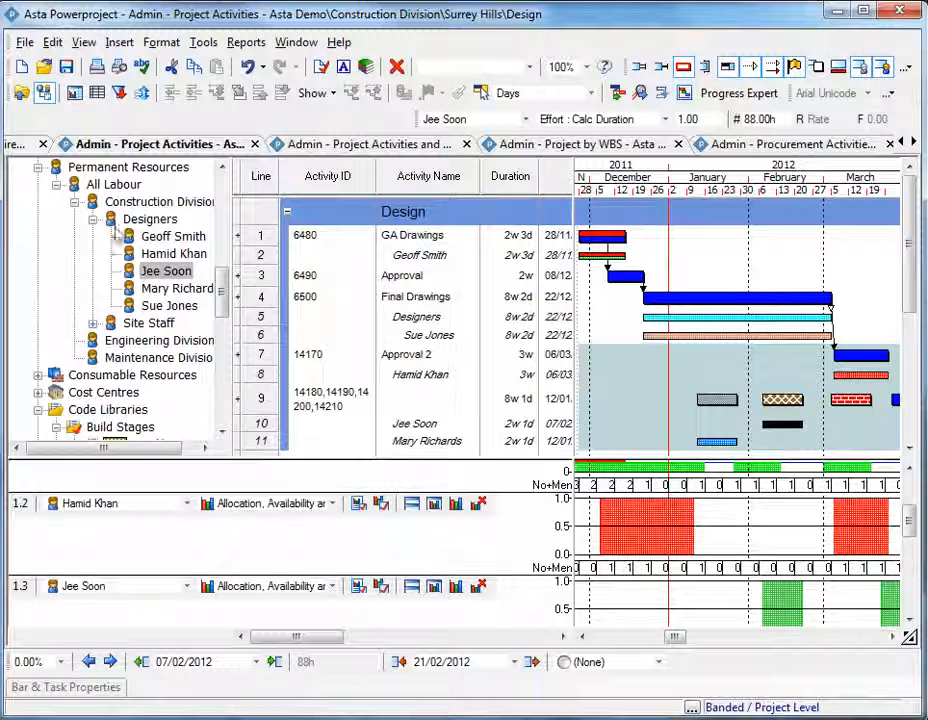
drag(220, 291, 220, 236)
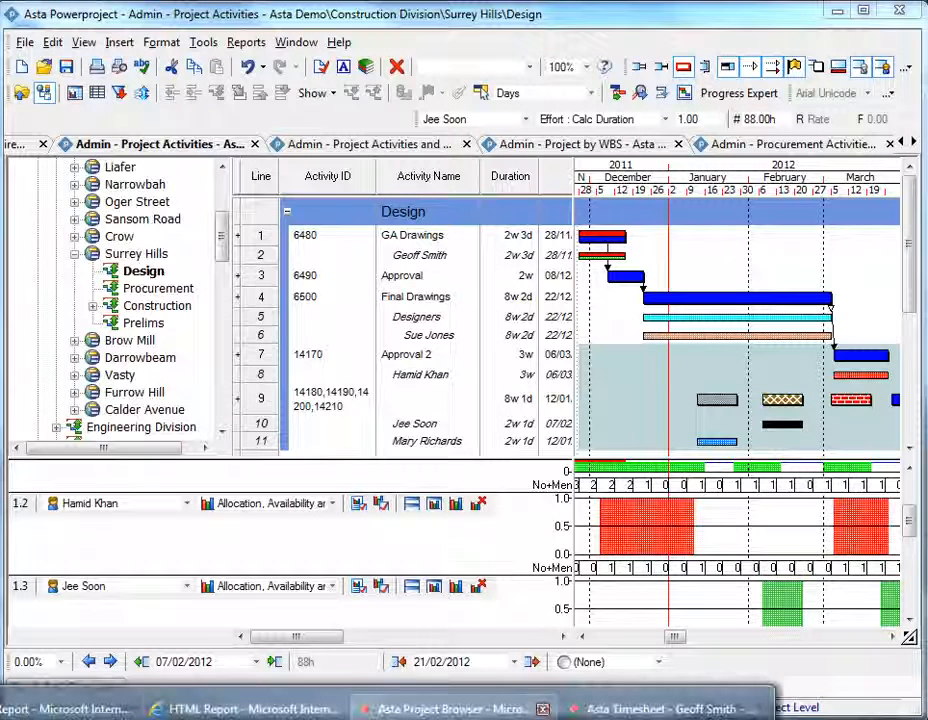
- In Asta Project Browser, set the % complete of the Surrey Hills Approval activity to 100 and submit the update
click(399, 704)
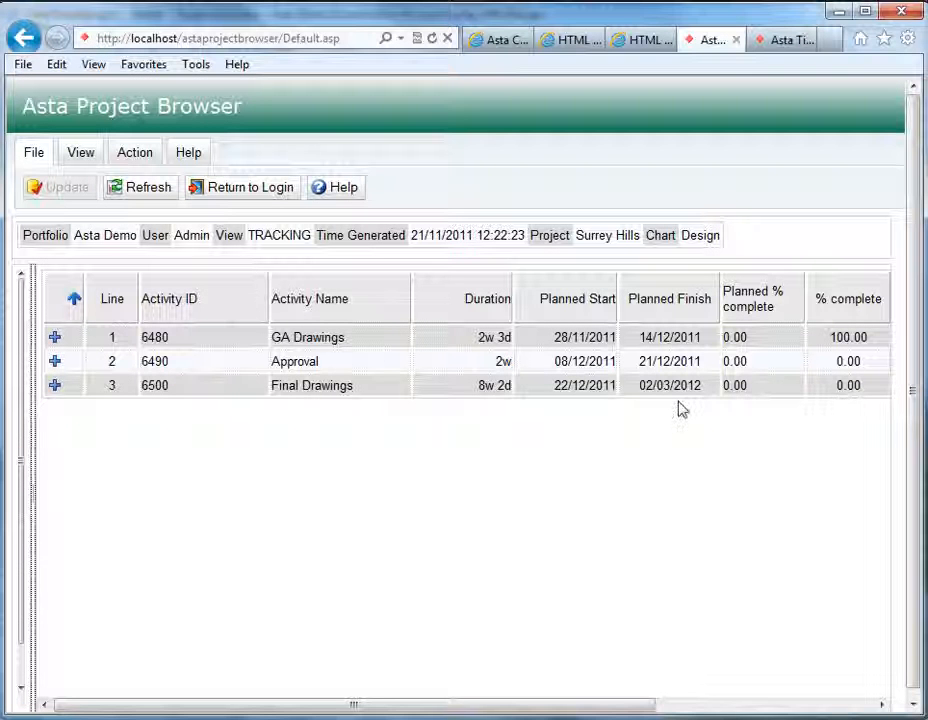
click(860, 361)
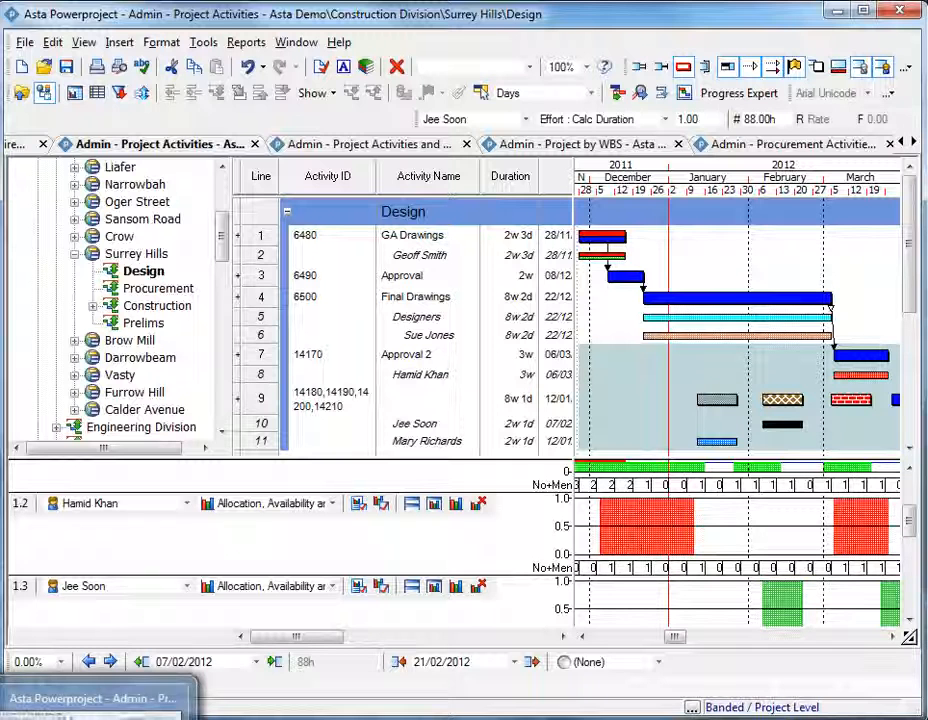
click(455, 708)
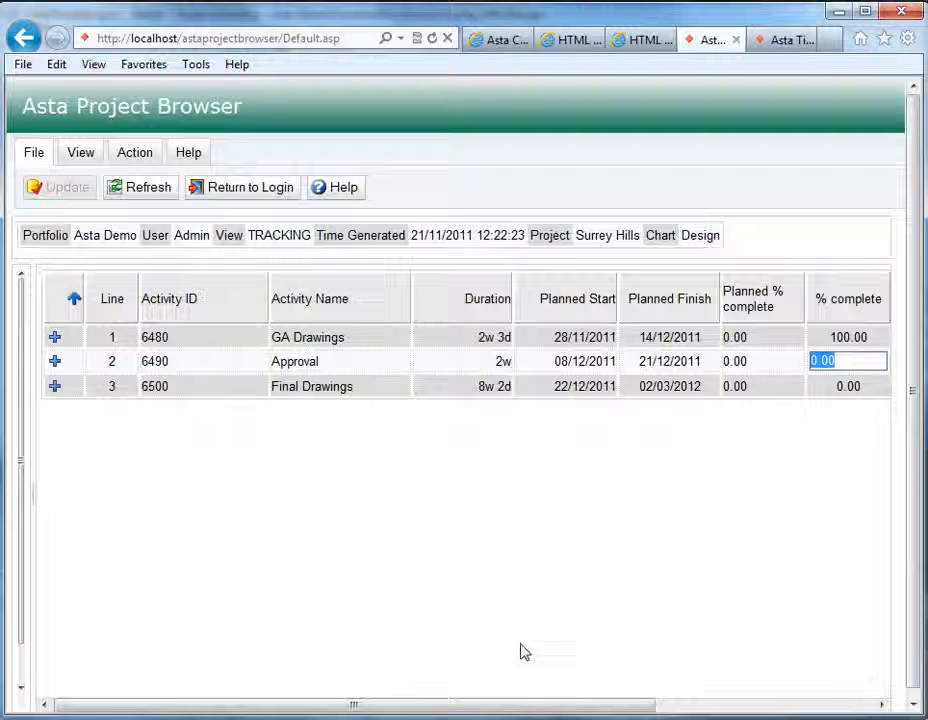
text(10)
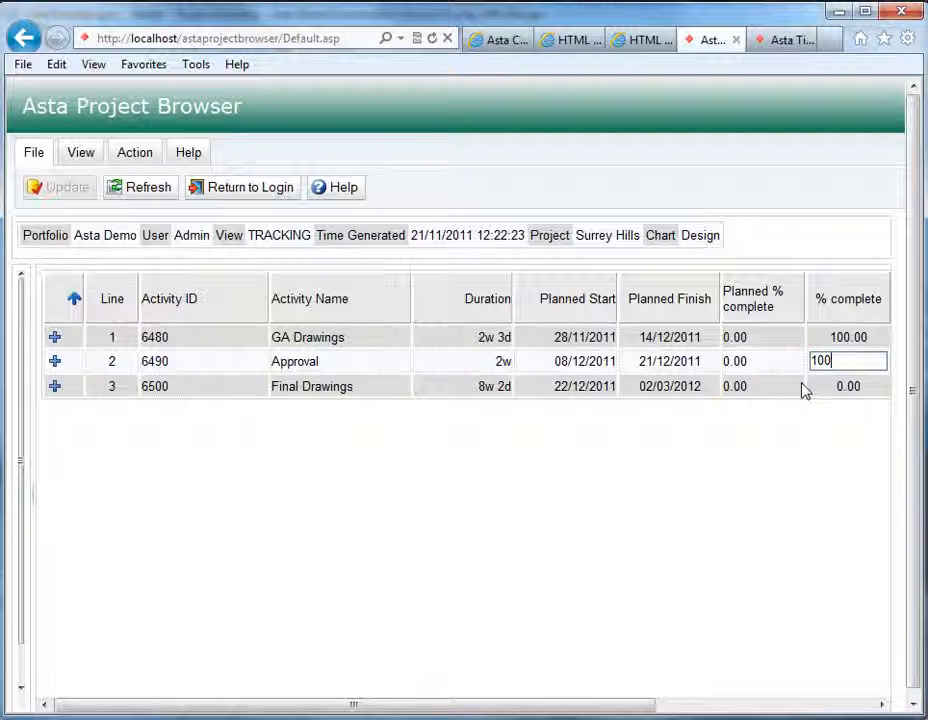
text(0)
key(Return)
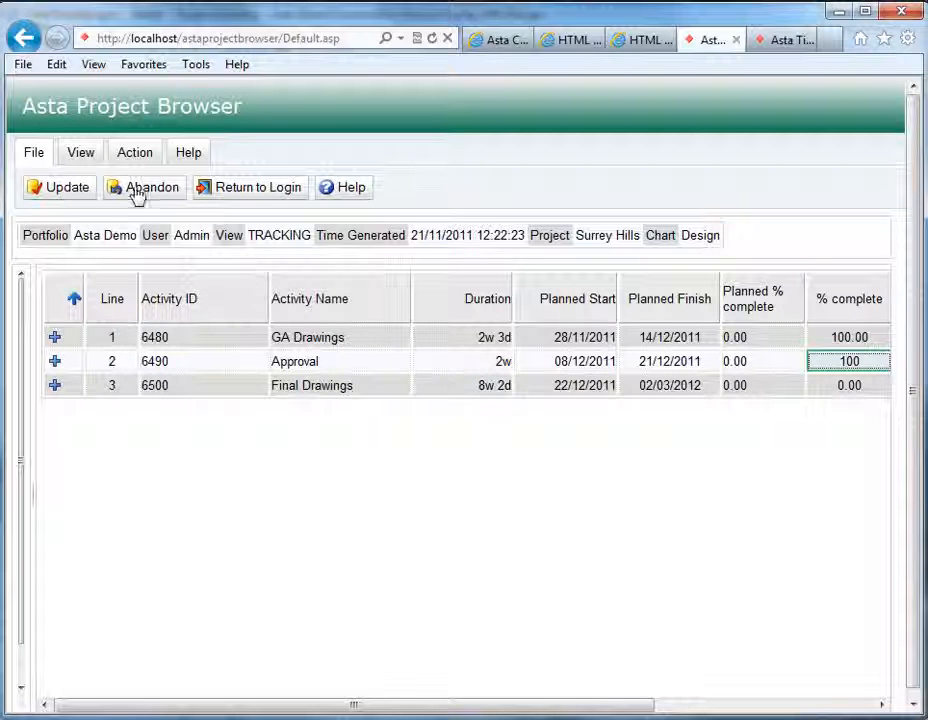
click(60, 188)
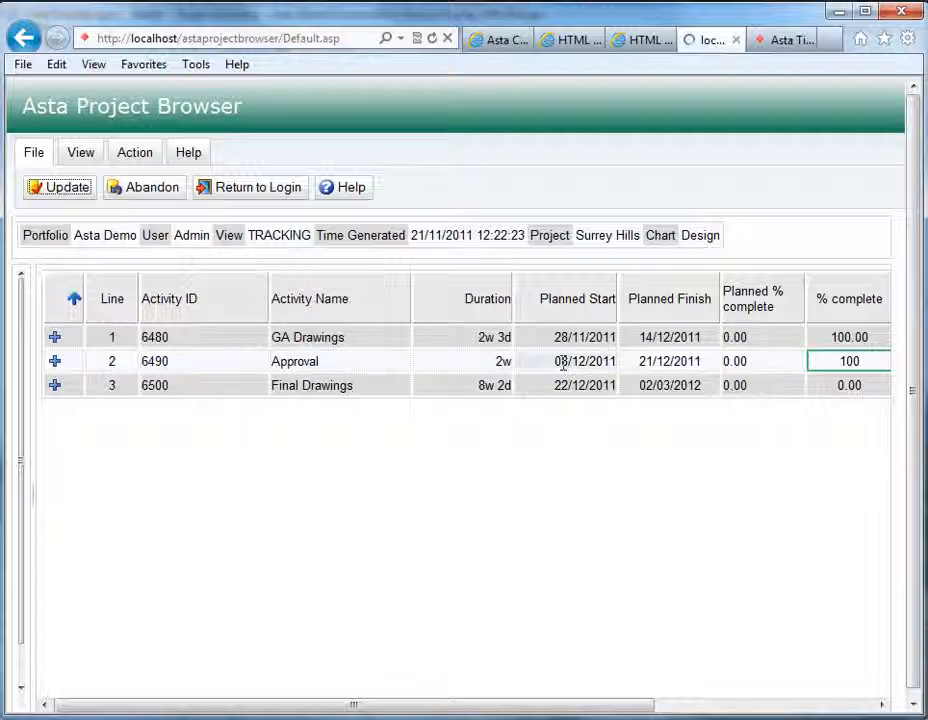
- Switch to Asta Powerproject and check the progress of the Approval activity in the Surrey Hills Design chart
key(alt+Tab)
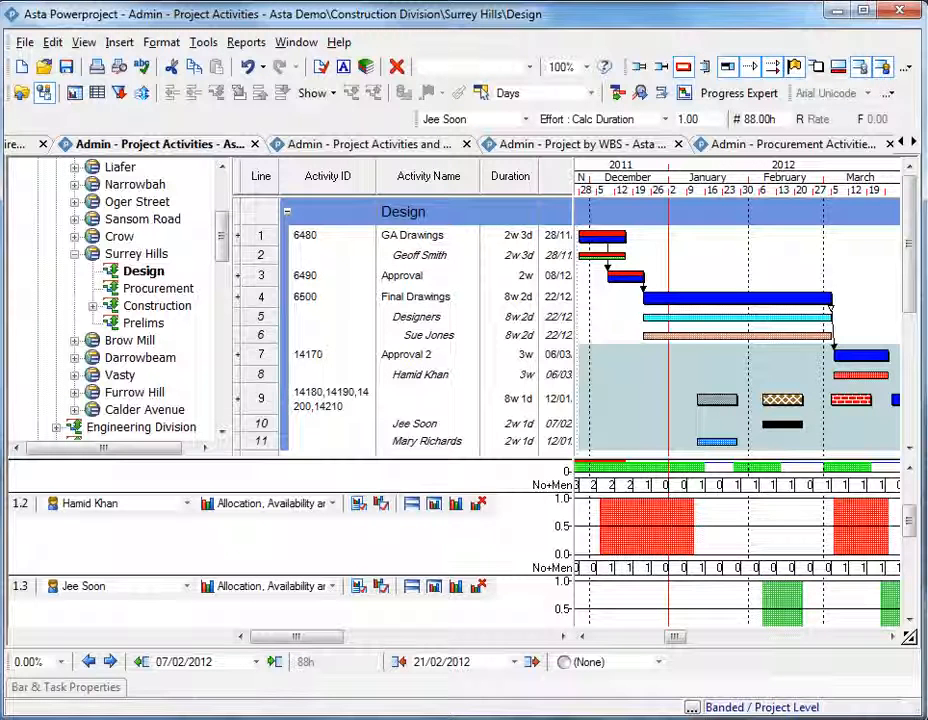
click(673, 706)
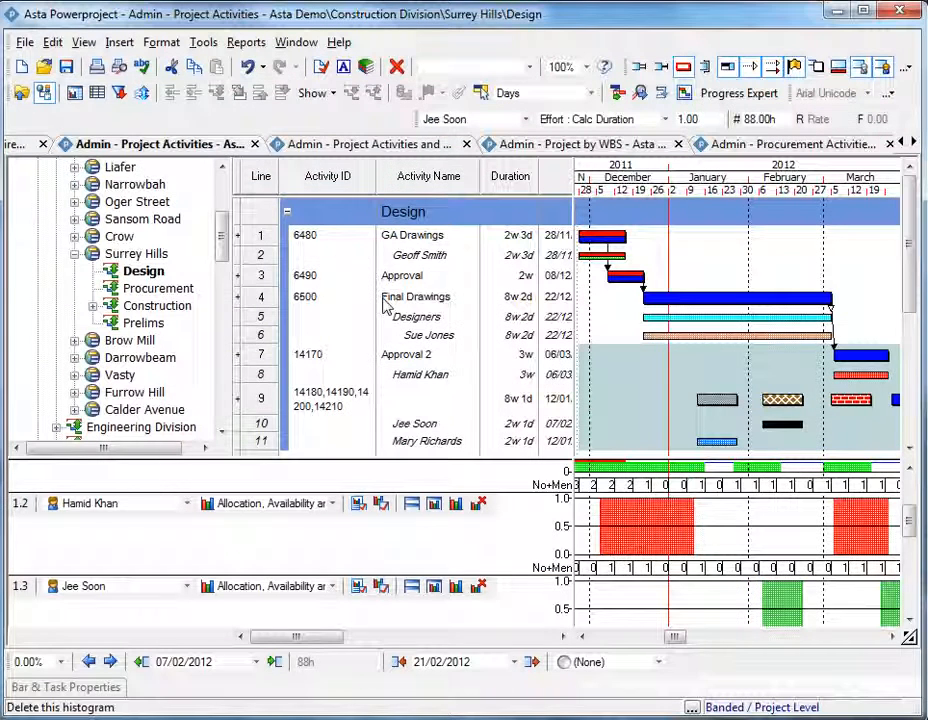
- Open the Design chart of the Crow project and bring its September to December 2011 bars into view
scroll(225, 225, up, 3)
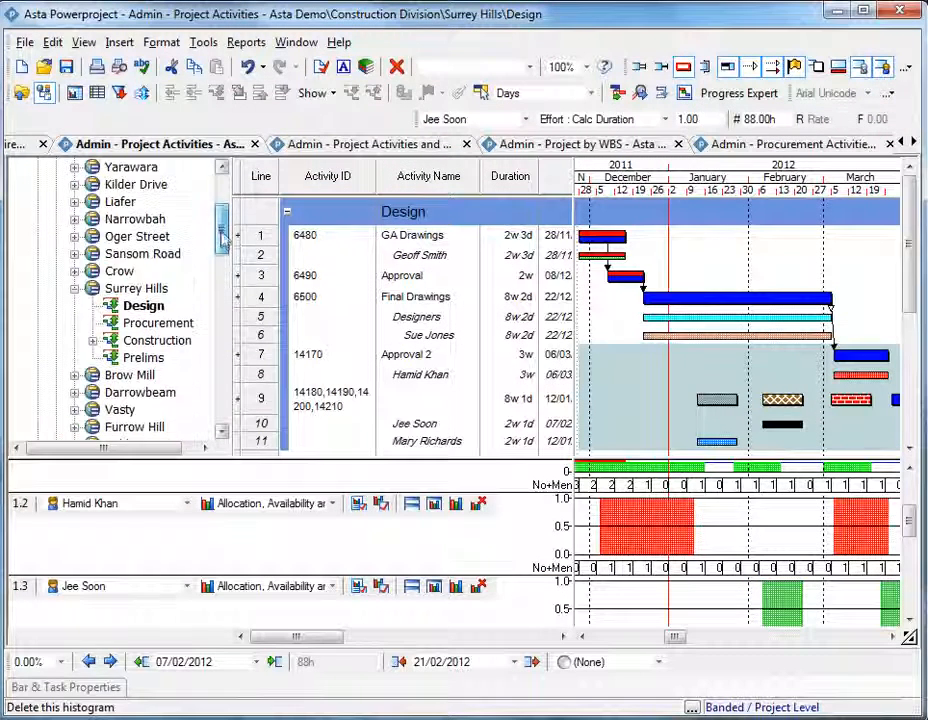
drag(225, 225, 225, 250)
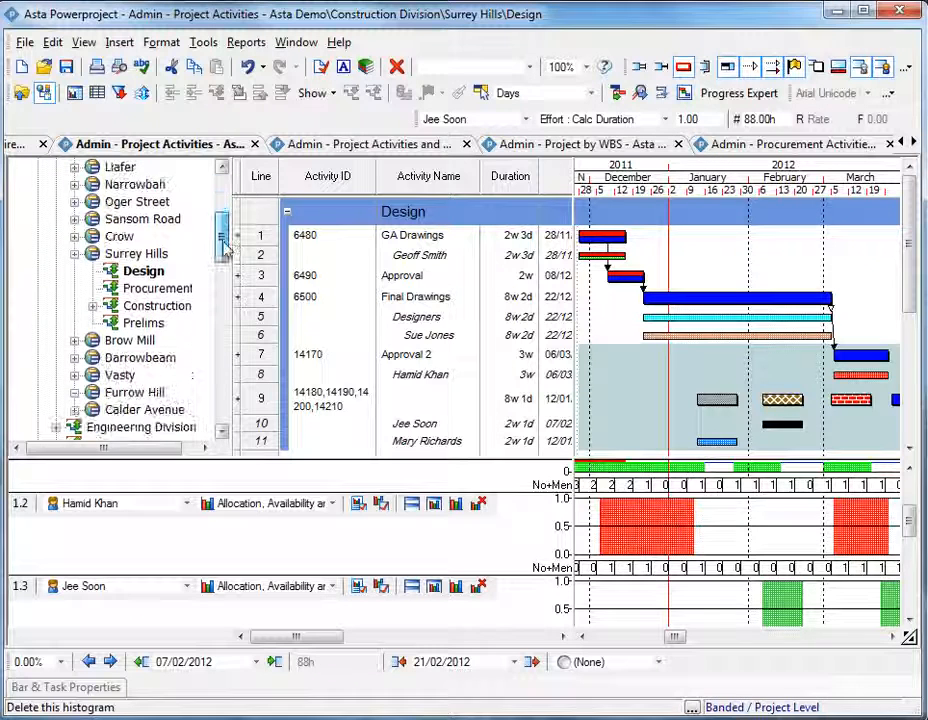
click(74, 236)
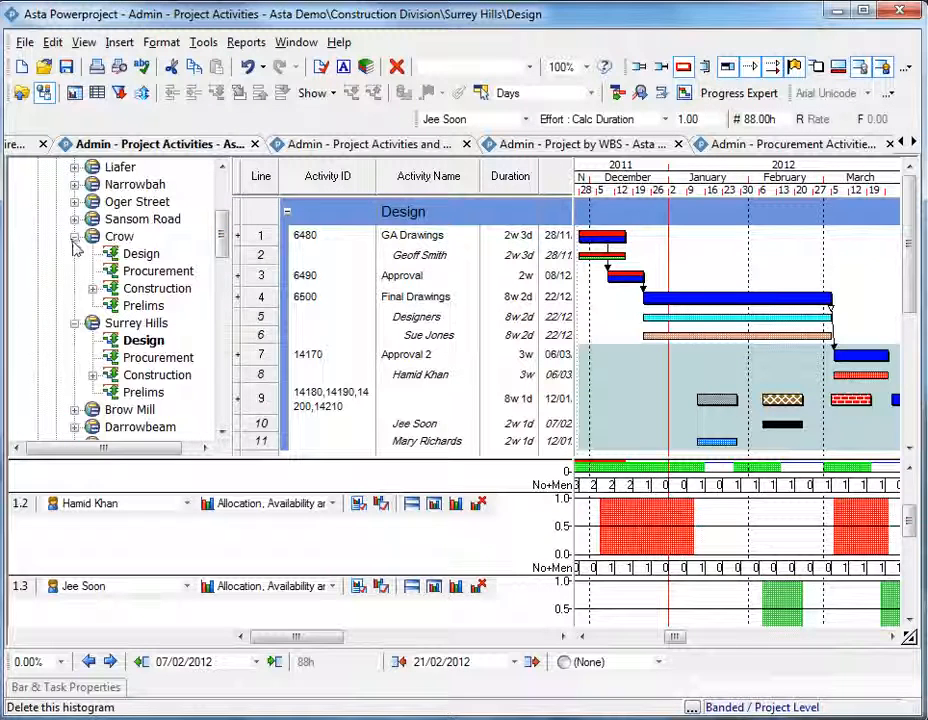
click(132, 256)
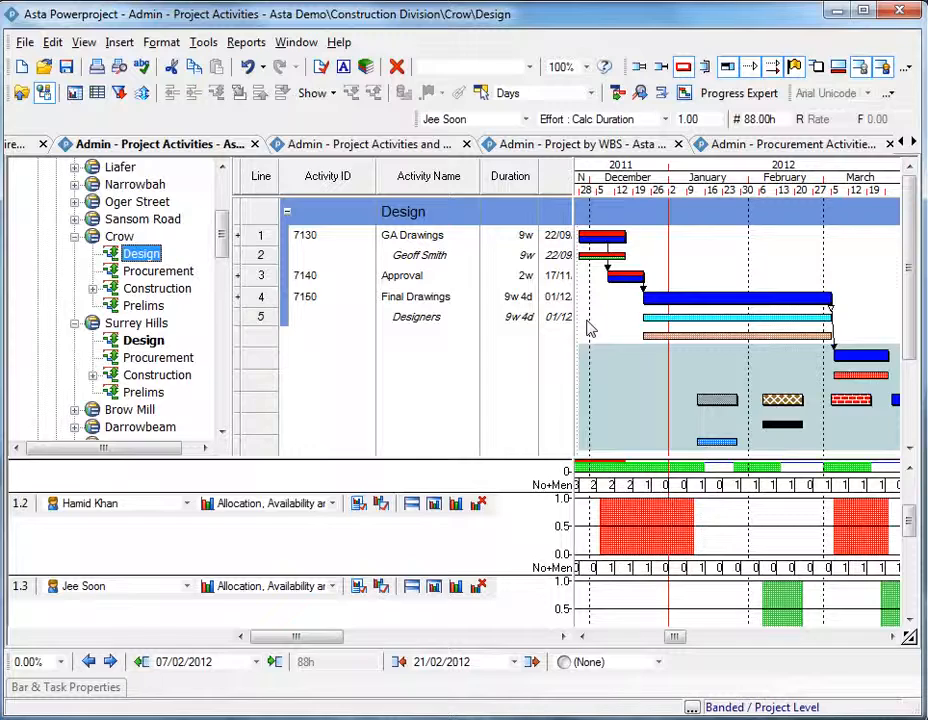
drag(675, 637, 659, 640)
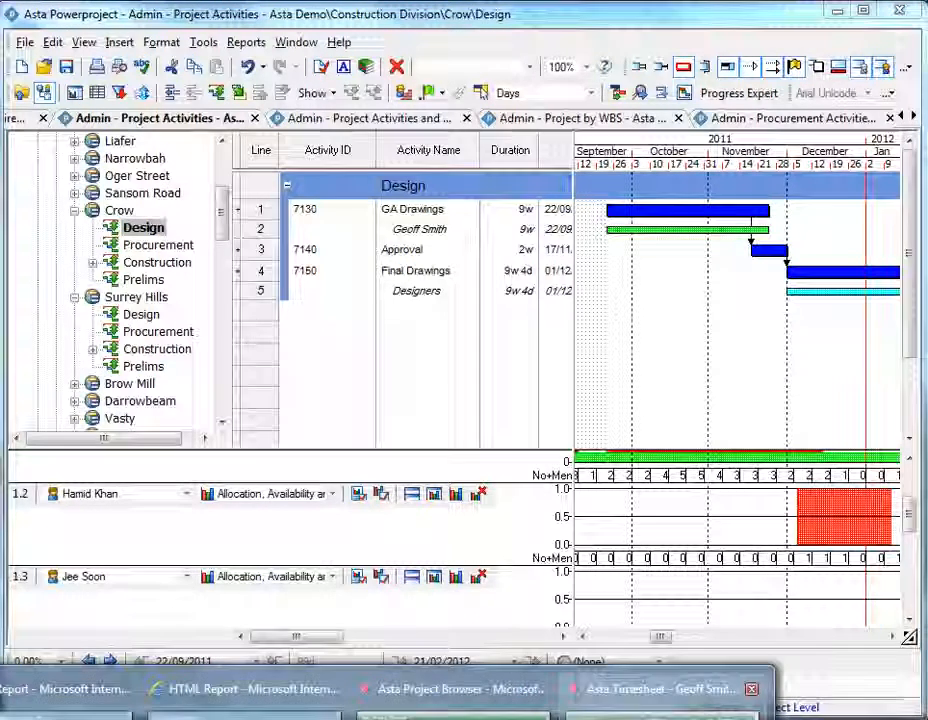
- Switch to Asta Timesheet and record 8h Monday, 6h Tuesday and 4h Wednesday against GA Drawings for the Crow project
click(661, 690)
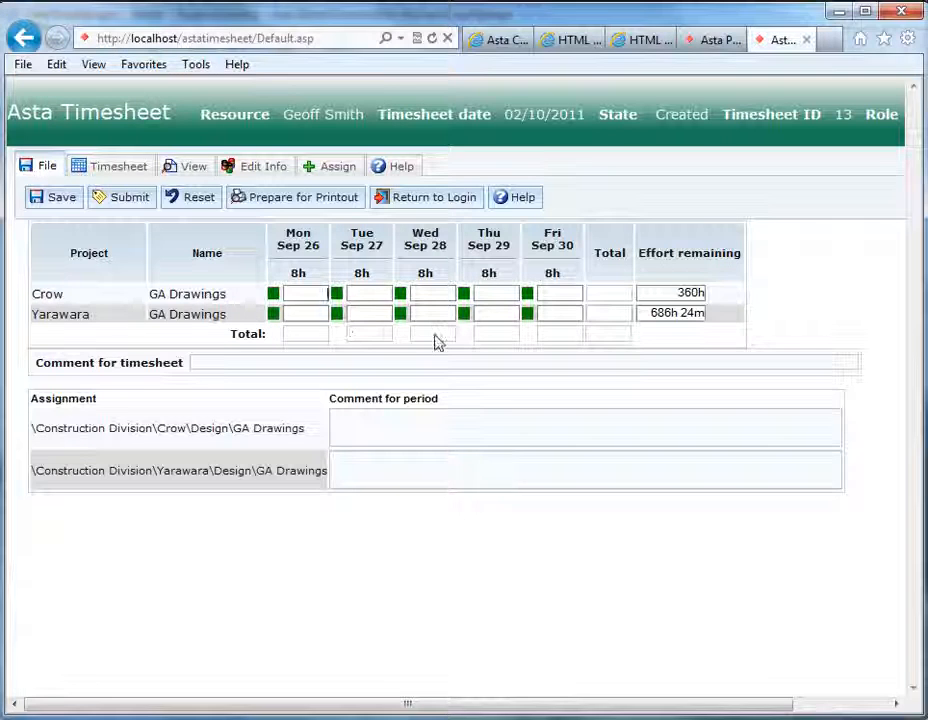
text(8)
key(Tab)
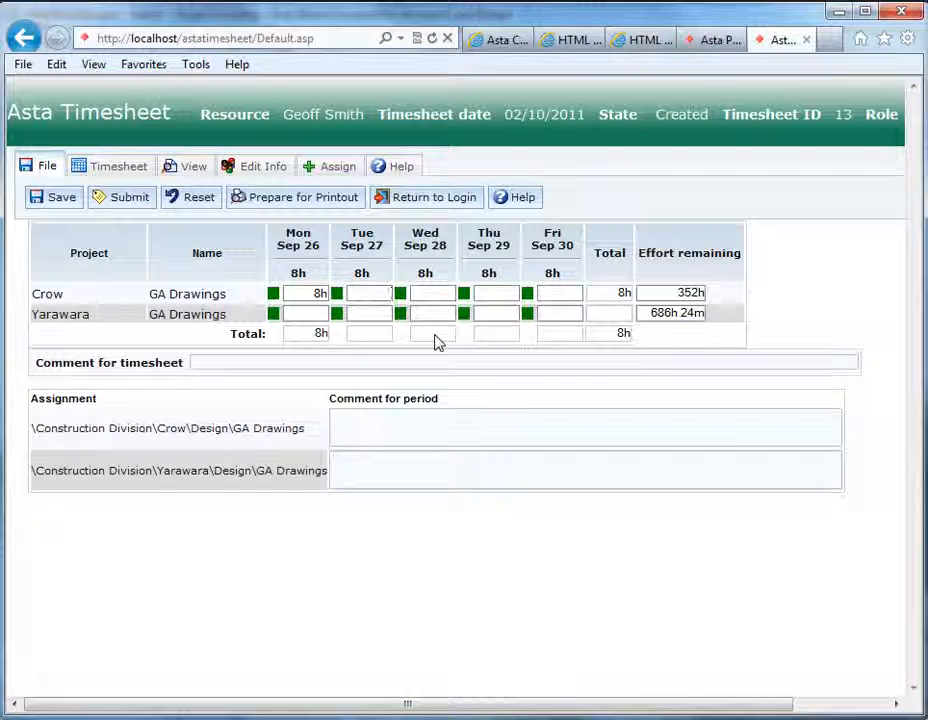
key(Tab)
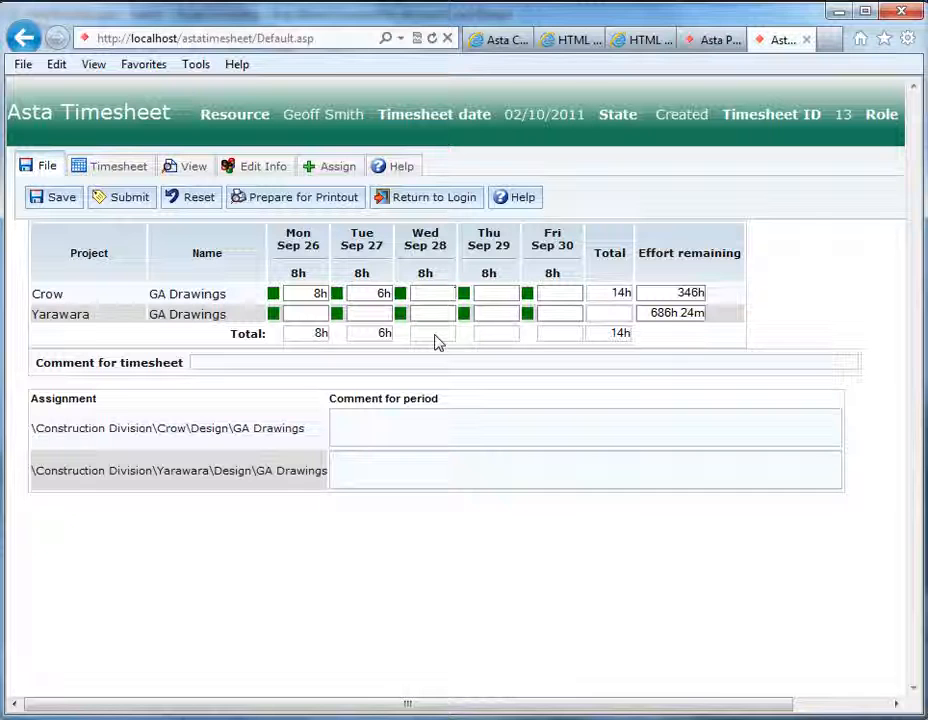
text(4h)
key(Tab)
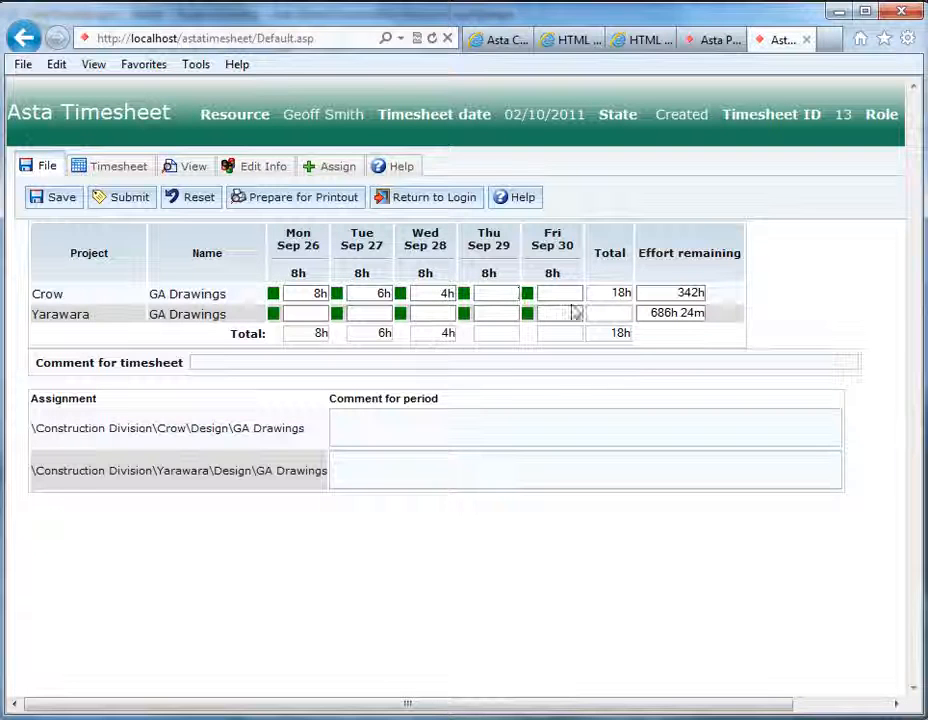
- Set the effort remaining for Crow GA Drawings to 480h, save the timesheet and submit it despite the short days
drag(657, 292, 709, 291)
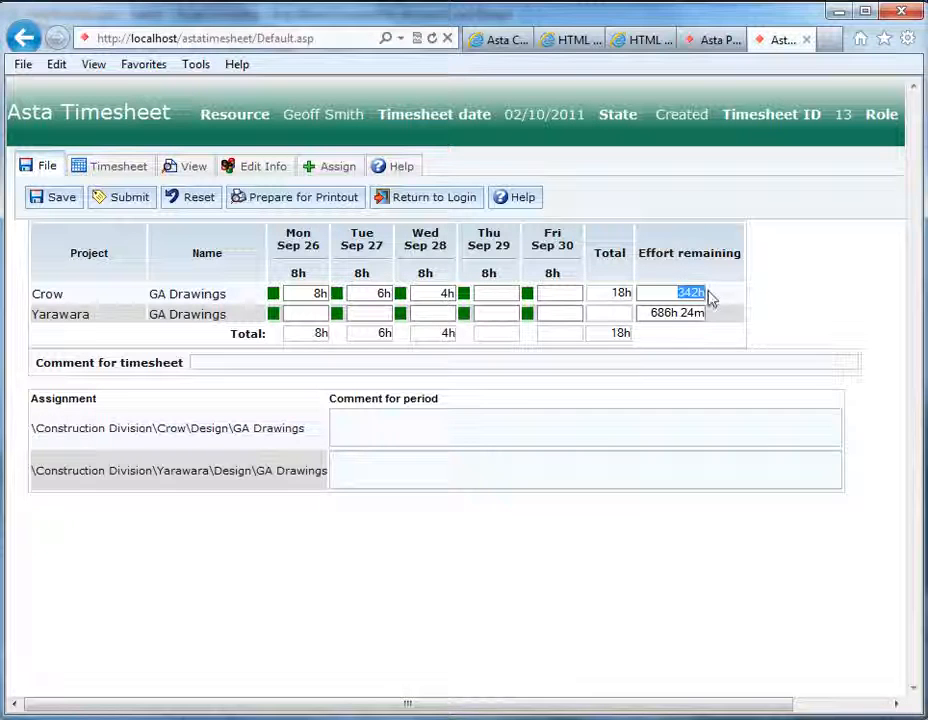
text(480h)
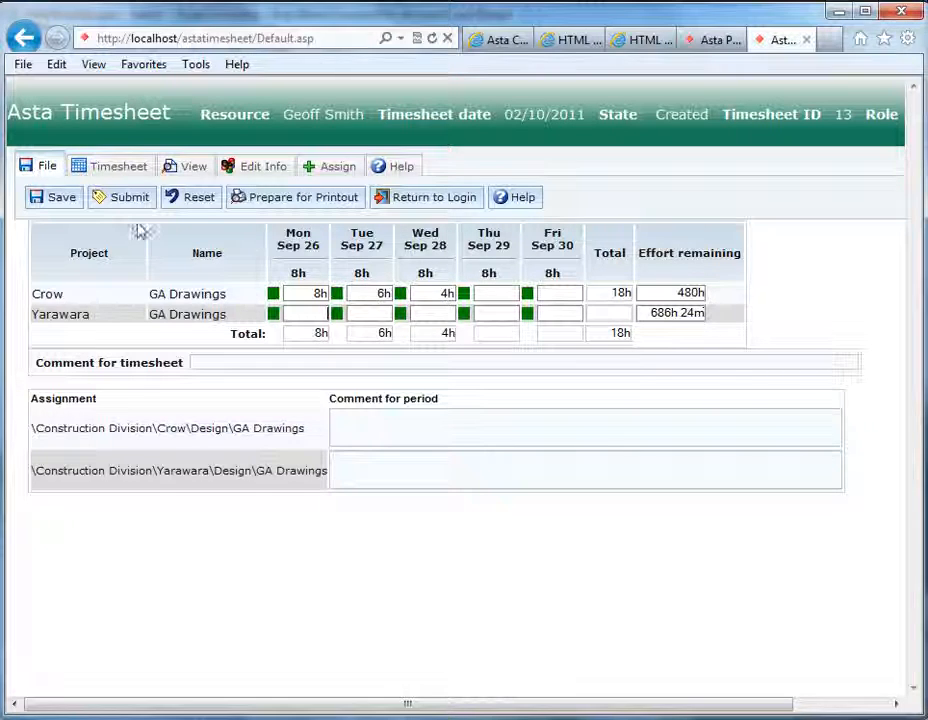
click(55, 199)
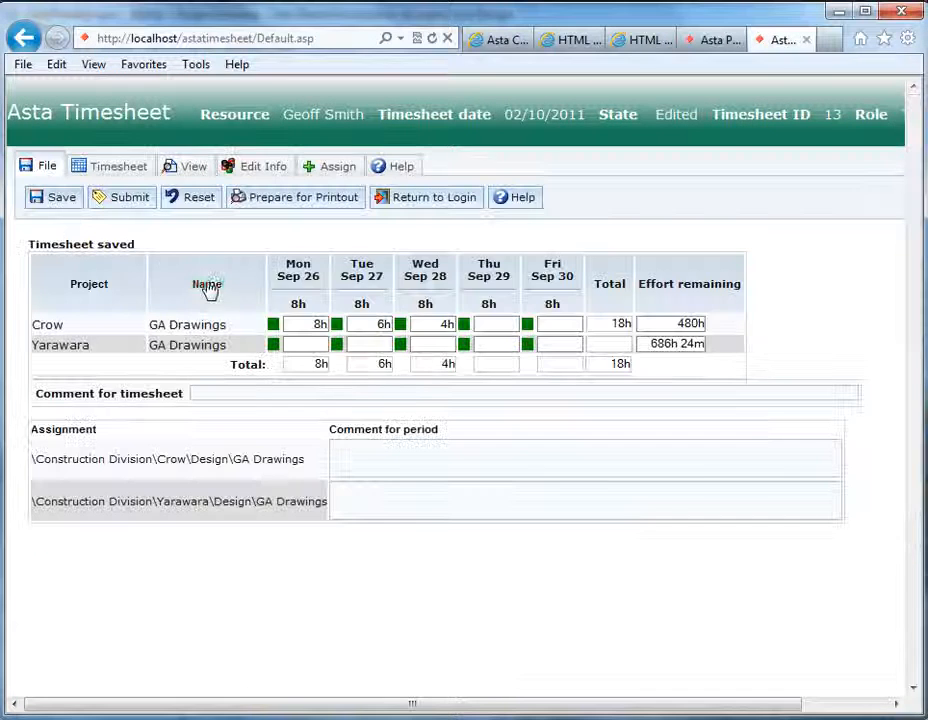
click(131, 199)
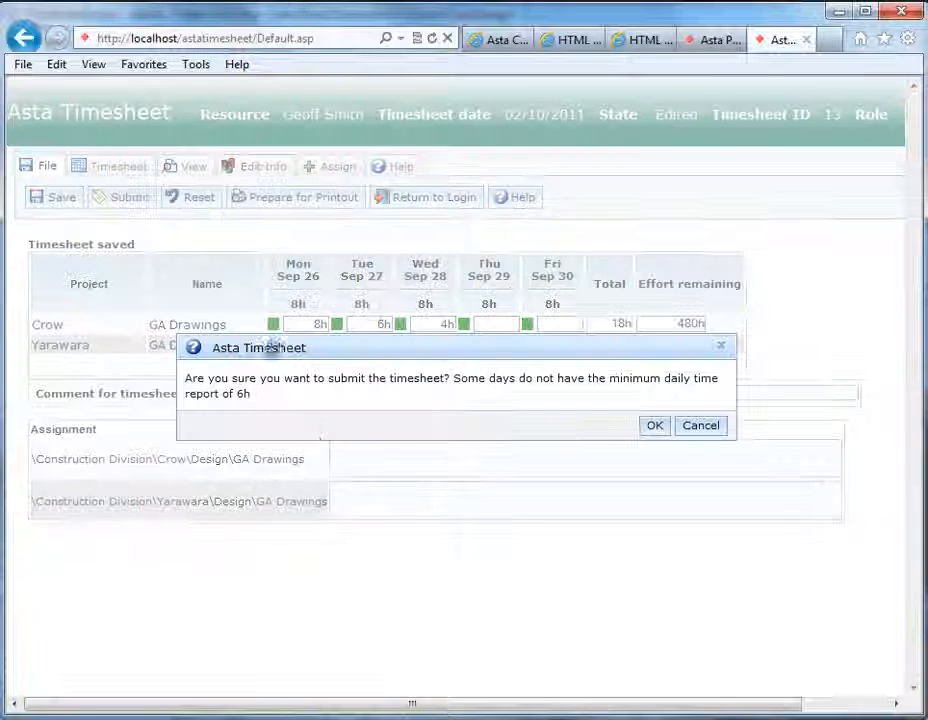
click(665, 432)
- Load the resman.asp page of the Asta Timesheet site and log in as resource manager for the current period
click(258, 38)
click(258, 38)
drag(258, 38, 331, 37)
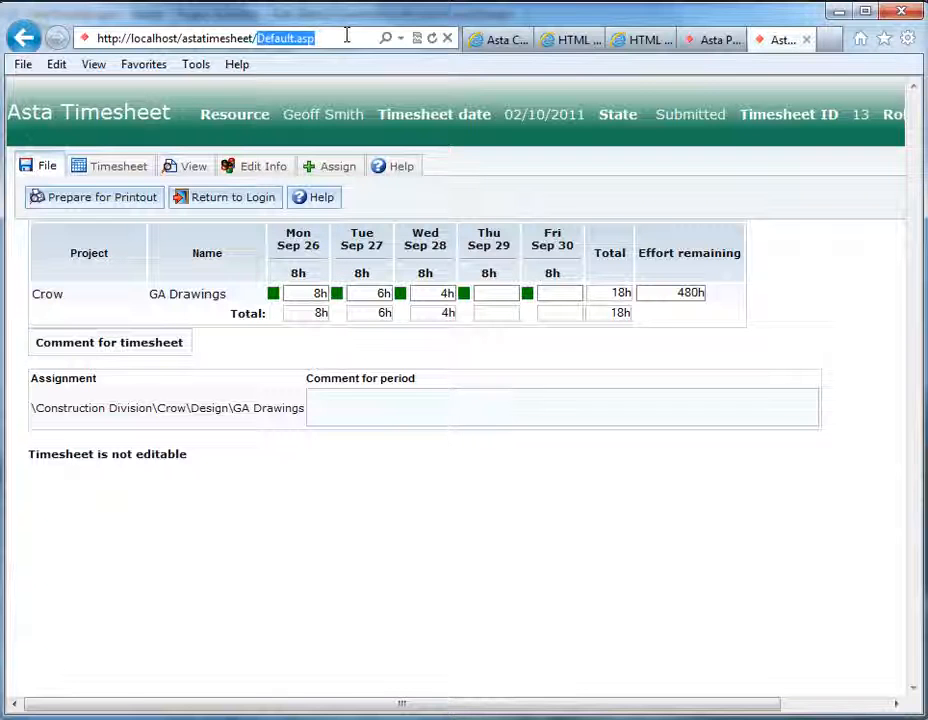
text(resman.asp)
key(Return)
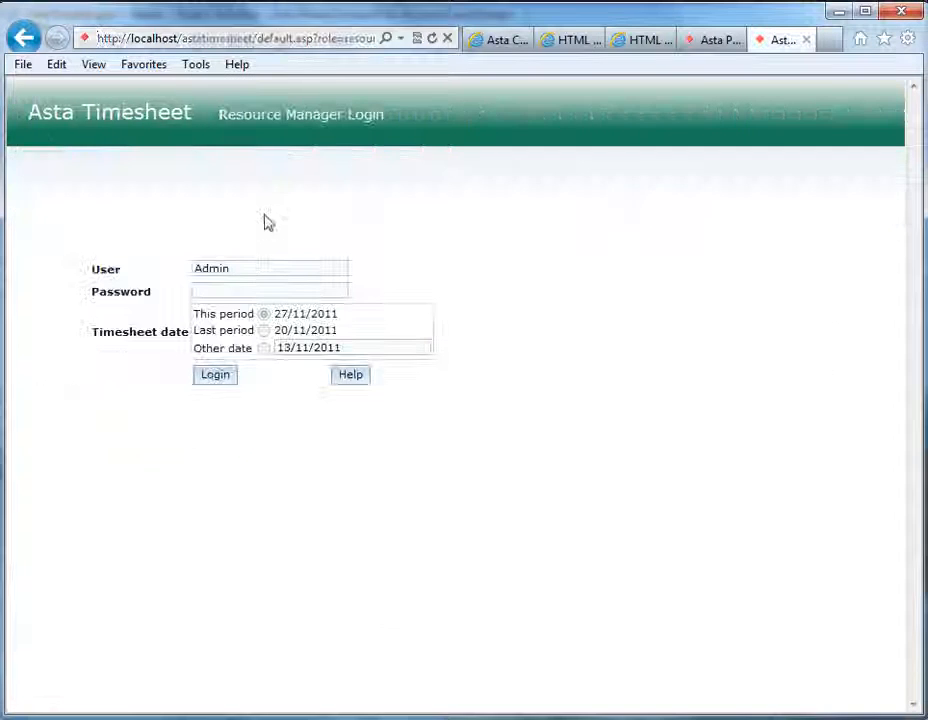
click(221, 382)
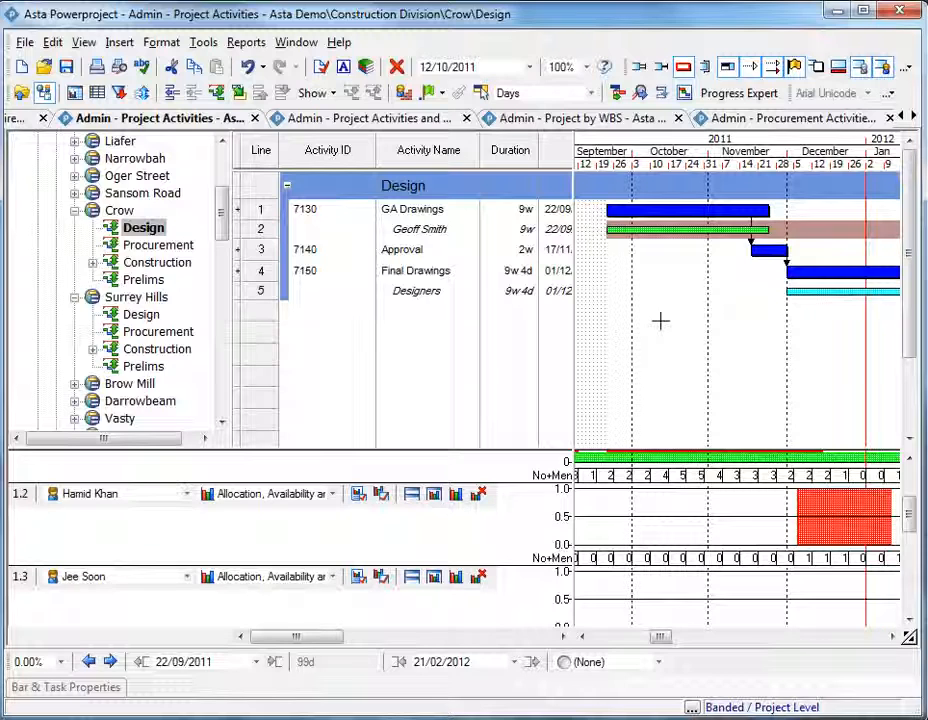
- Leave Asta Powerproject for the web browser and display the Asta Construction report for the Asta Demo projects
click(835, 12)
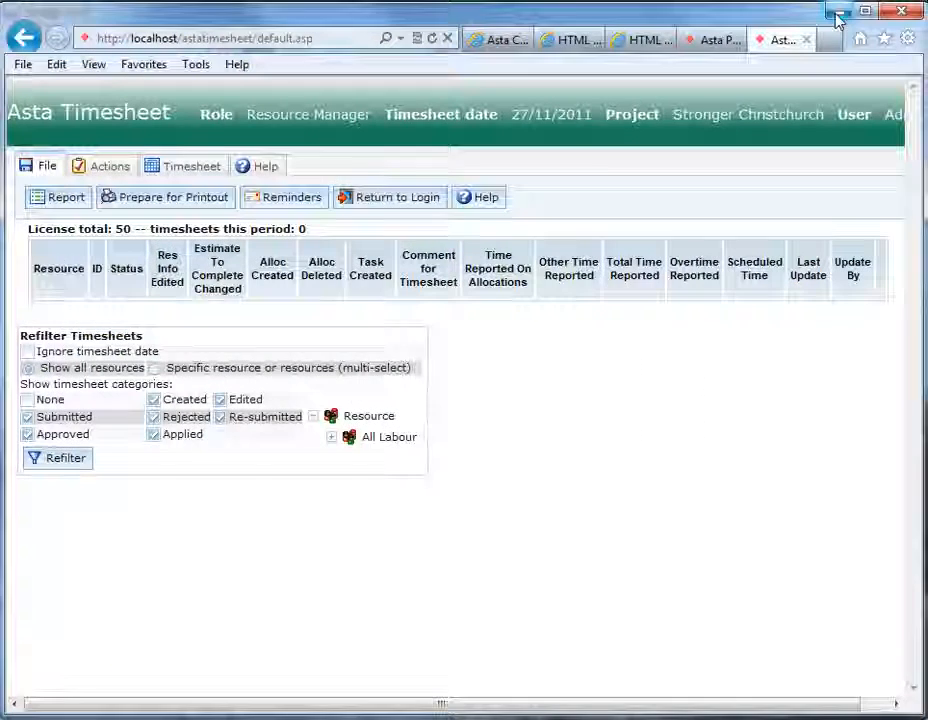
click(510, 40)
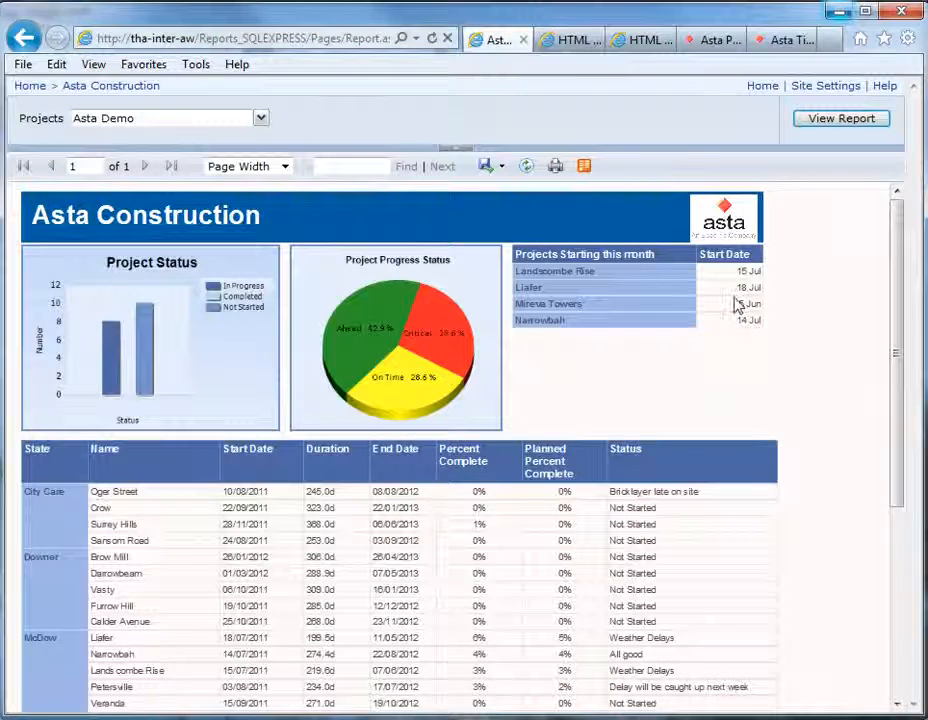